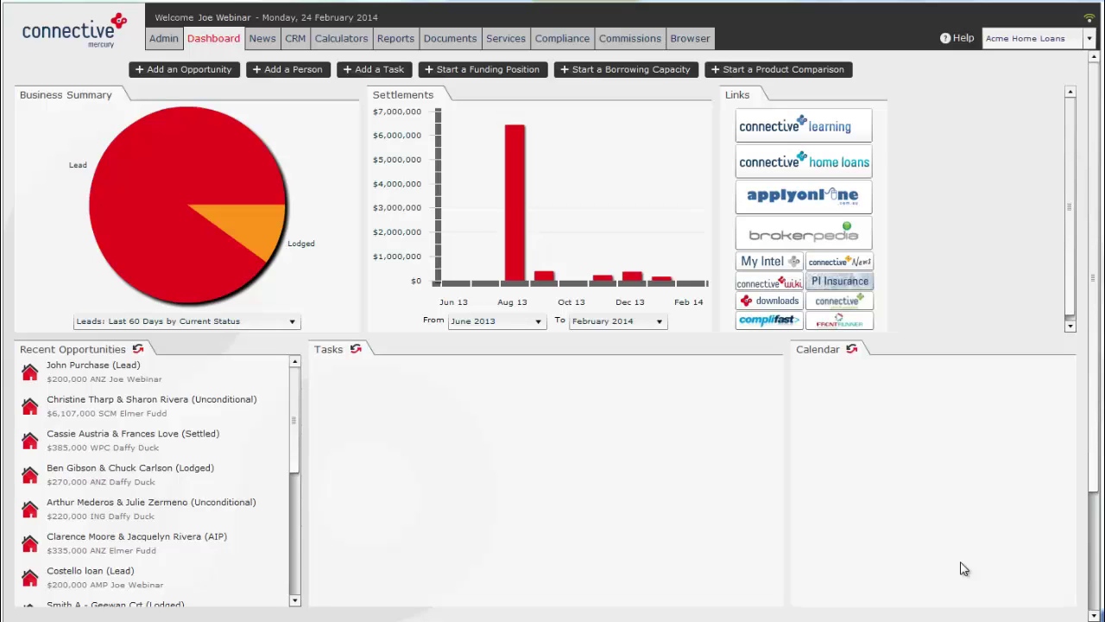
# Expand the Loans - Compliance and Product Comparison folders and preview the Product Comparison master template.
pyautogui.click(451, 40)
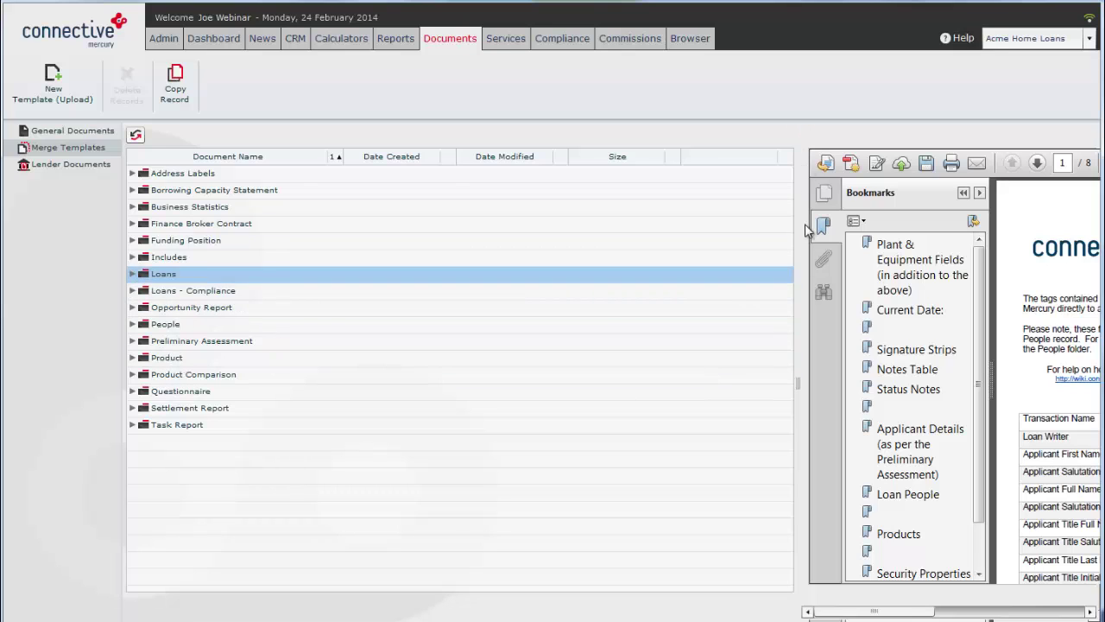
pyautogui.moveTo(798, 383); pyautogui.dragTo(654, 382)
pyautogui.click(134, 291)
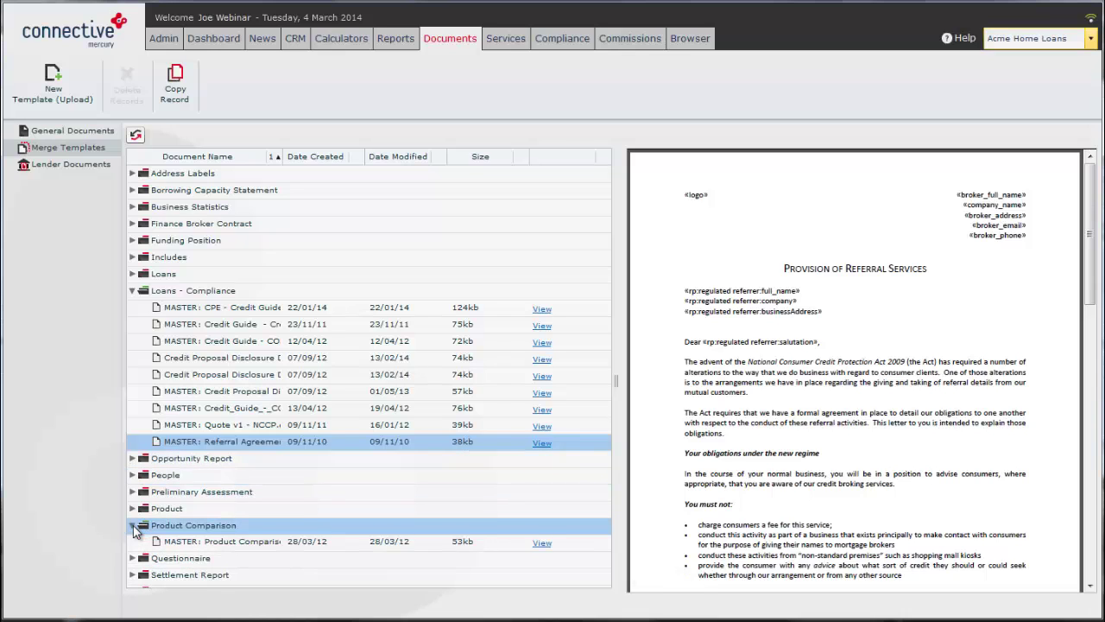
pyautogui.click(133, 527)
pyautogui.click(176, 544)
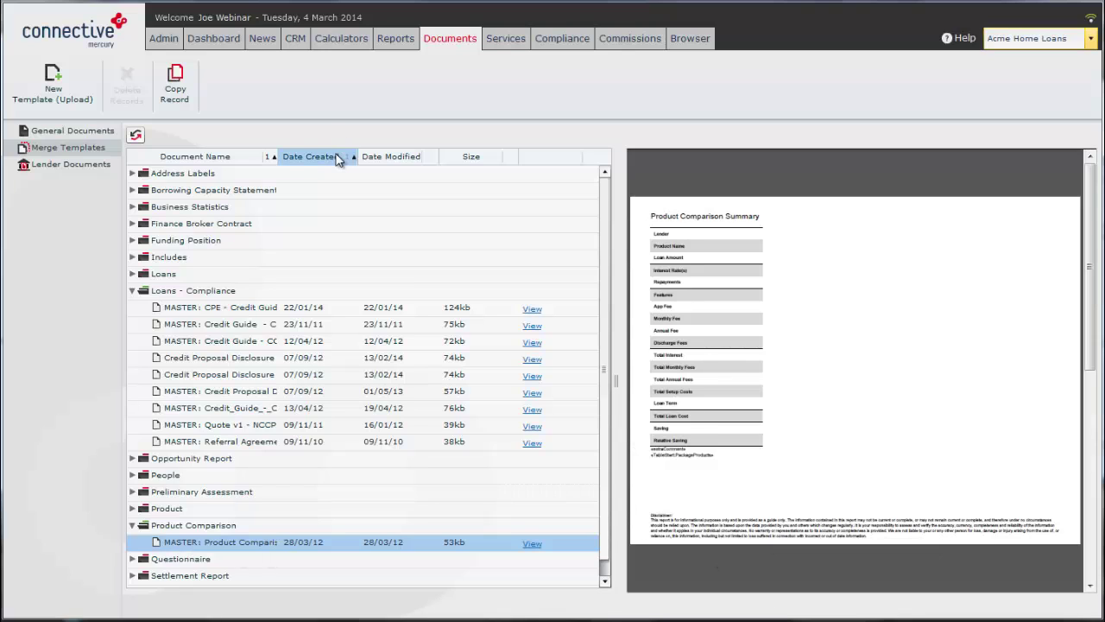
# Merge the CRASH TEST DUMMY product comparison into a document, review it, and close the preview.
pyautogui.click(342, 42)
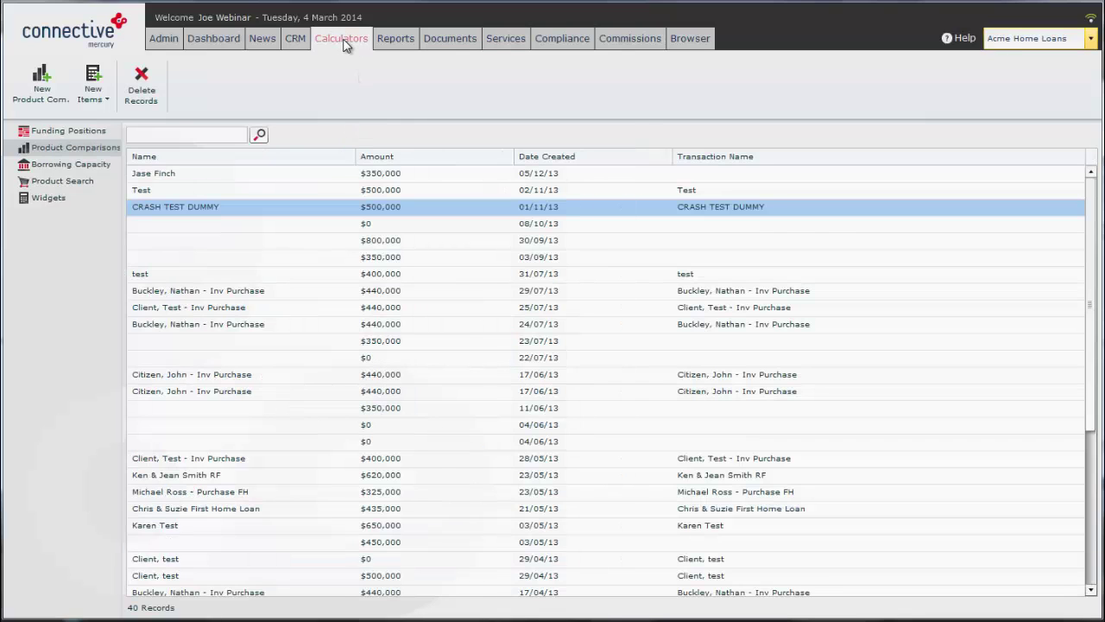
pyautogui.doubleClick(228, 211)
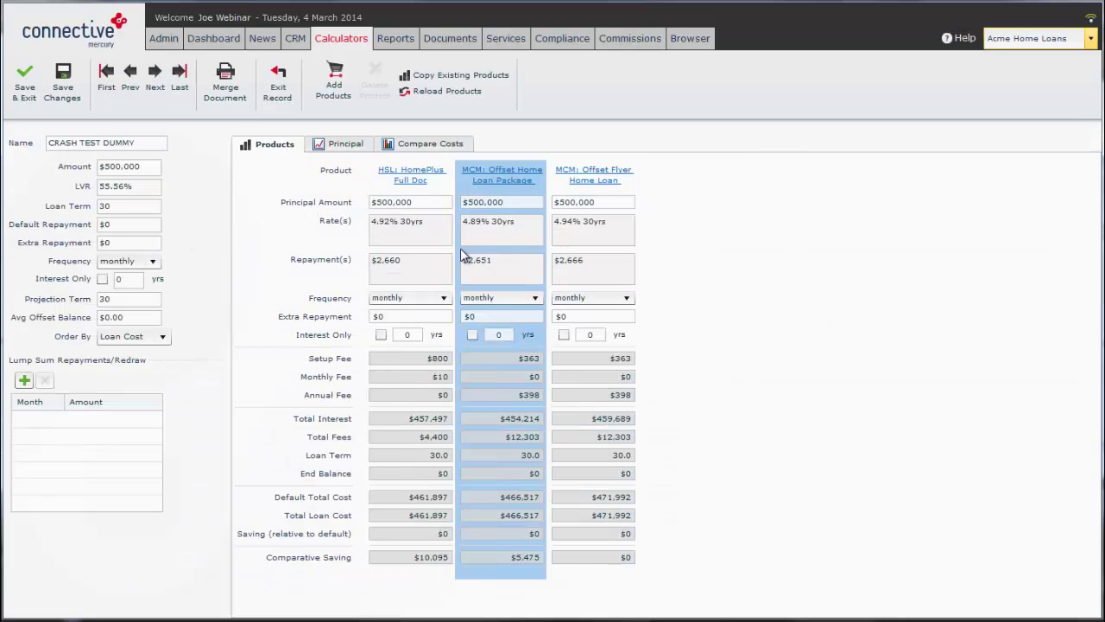
pyautogui.click(227, 92)
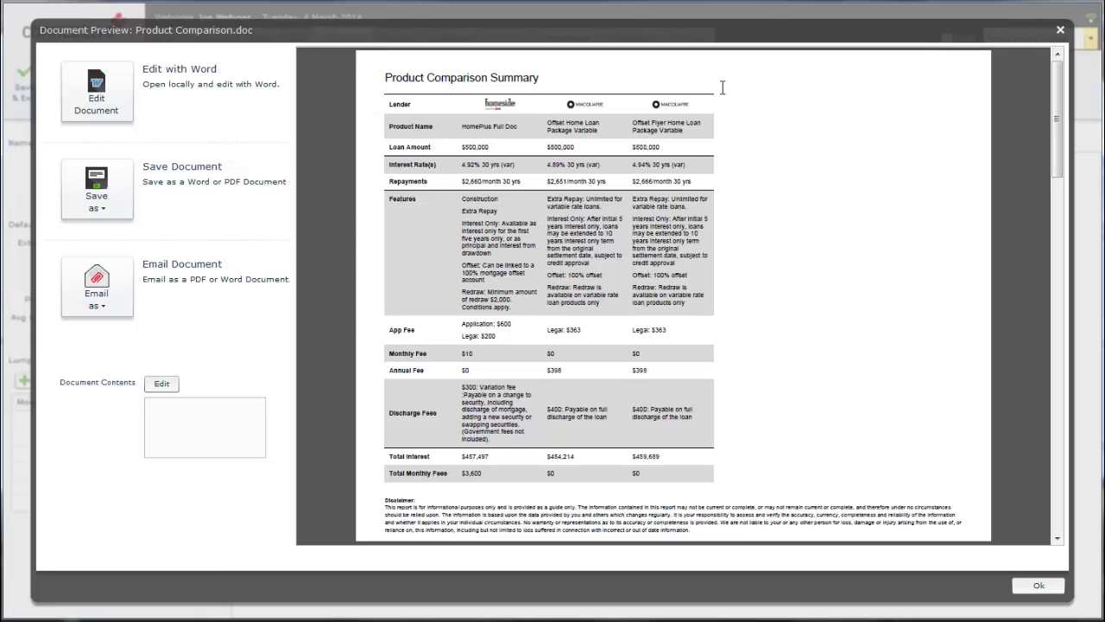
pyautogui.click(1039, 586)
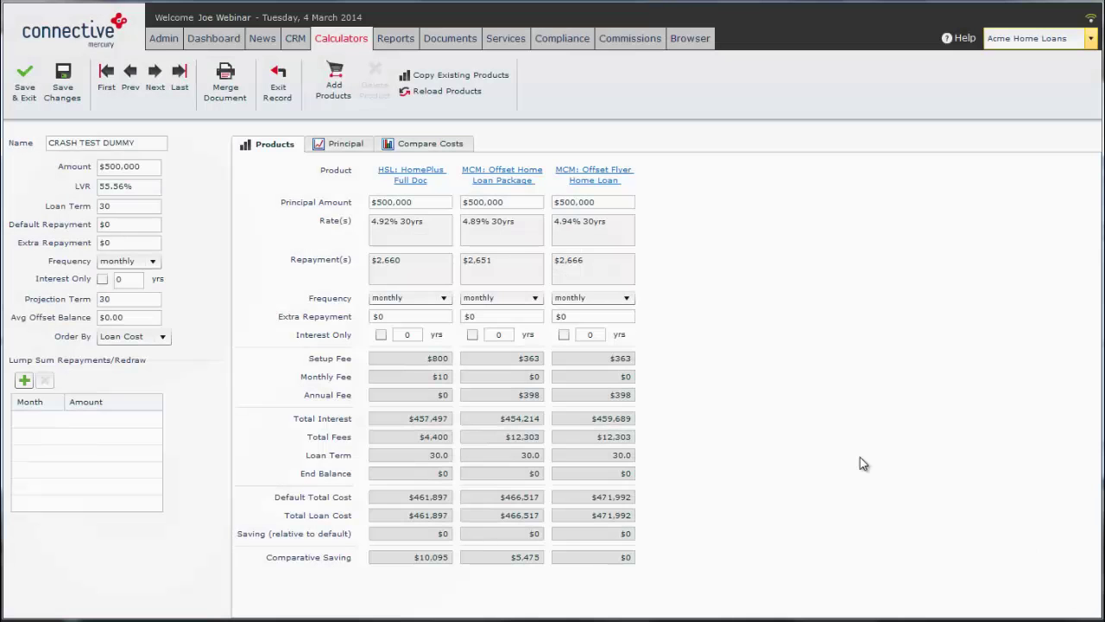
pyautogui.click(450, 38)
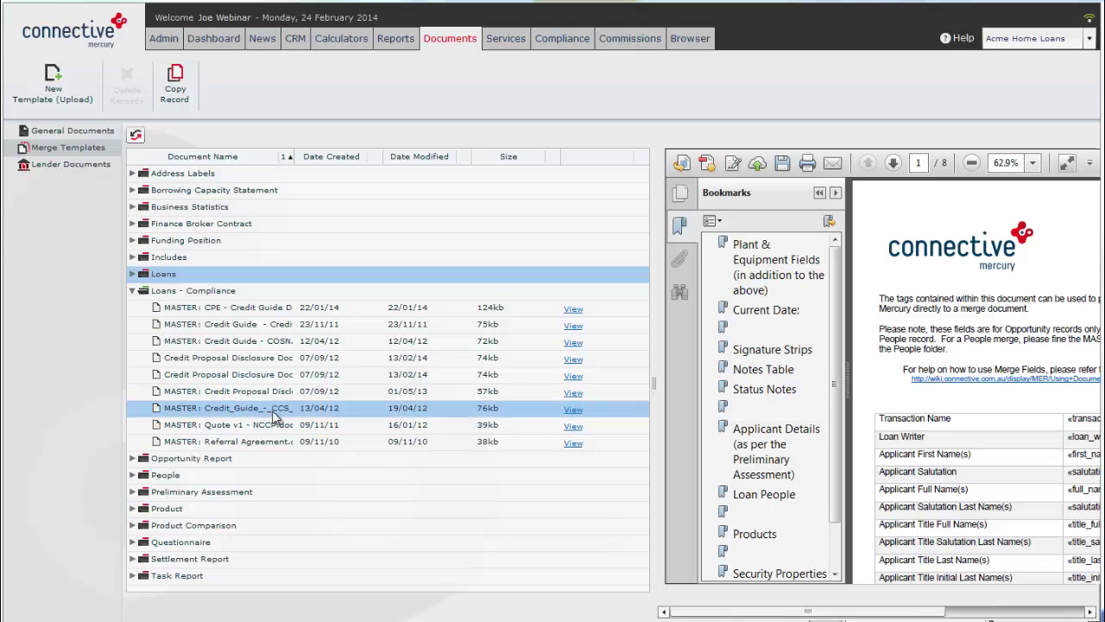
# Preview the MASTER: Credit Proposal Disclosure template, inspecting its licence number and broker contact lines.
pyautogui.click(259, 392)
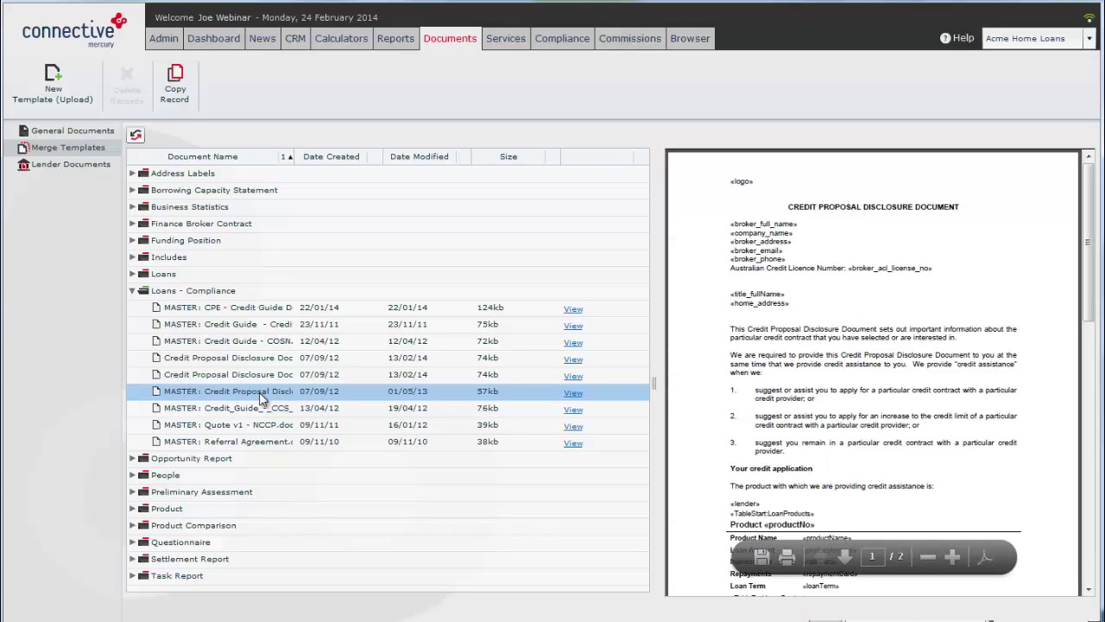
pyautogui.moveTo(939, 267); pyautogui.dragTo(789, 256)
pyautogui.click(764, 277)
pyautogui.click(779, 252)
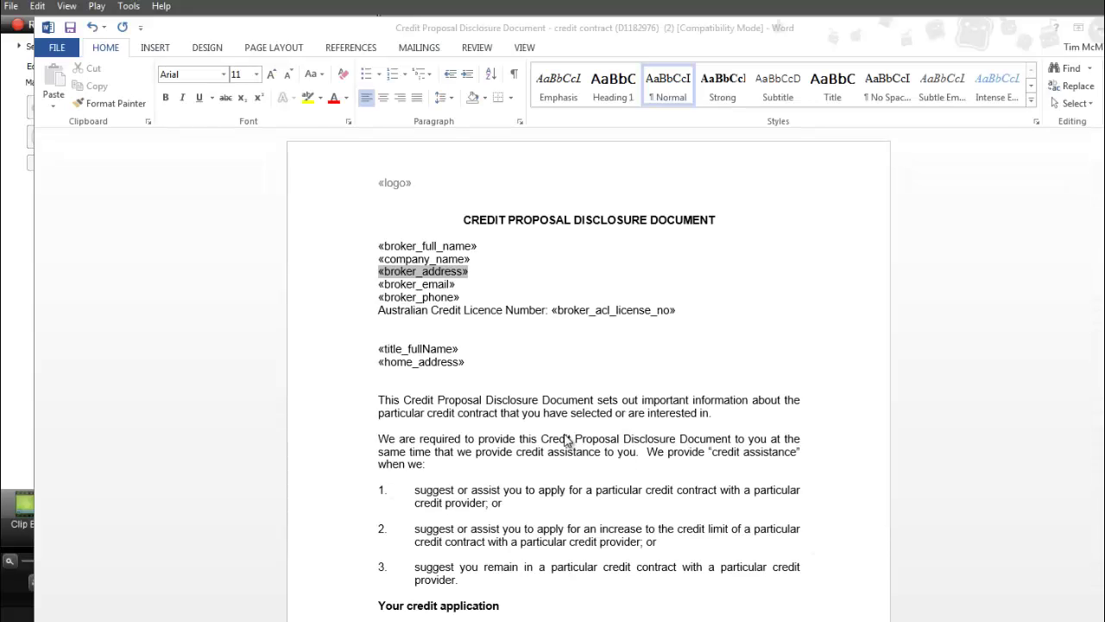
pyautogui.click(446, 284)
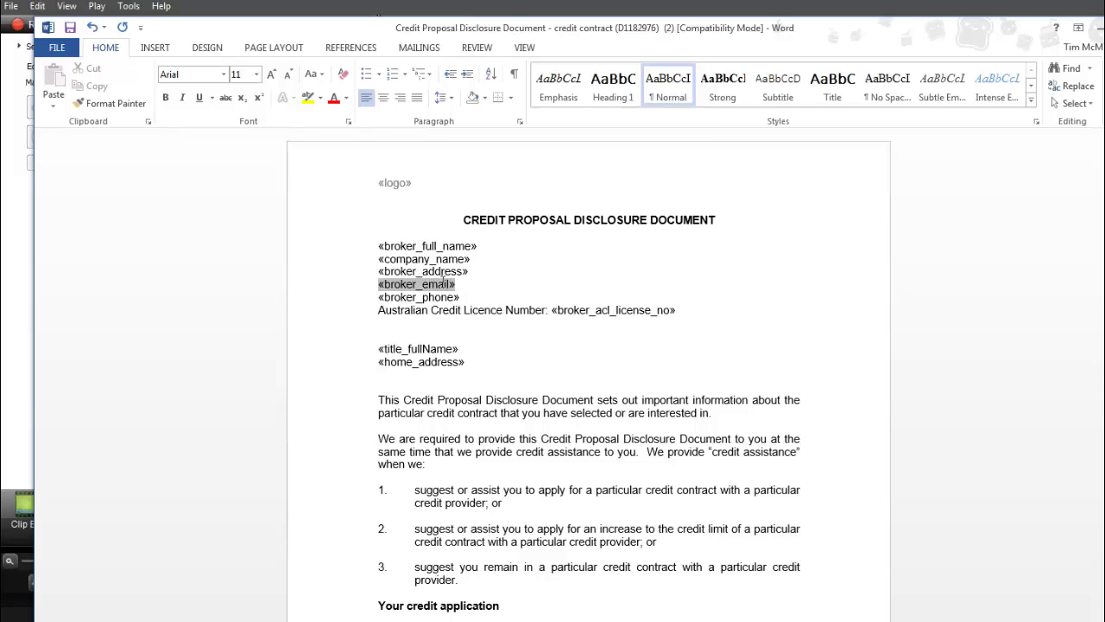
pyautogui.moveTo(486, 246); pyautogui.dragTo(380, 248)
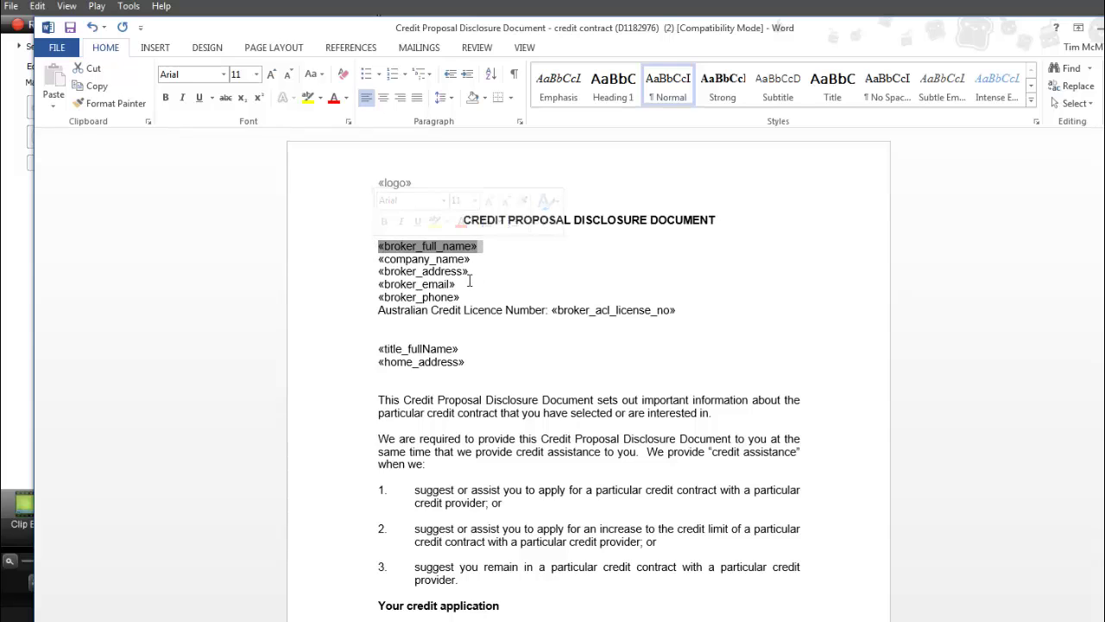
pyautogui.click(428, 260)
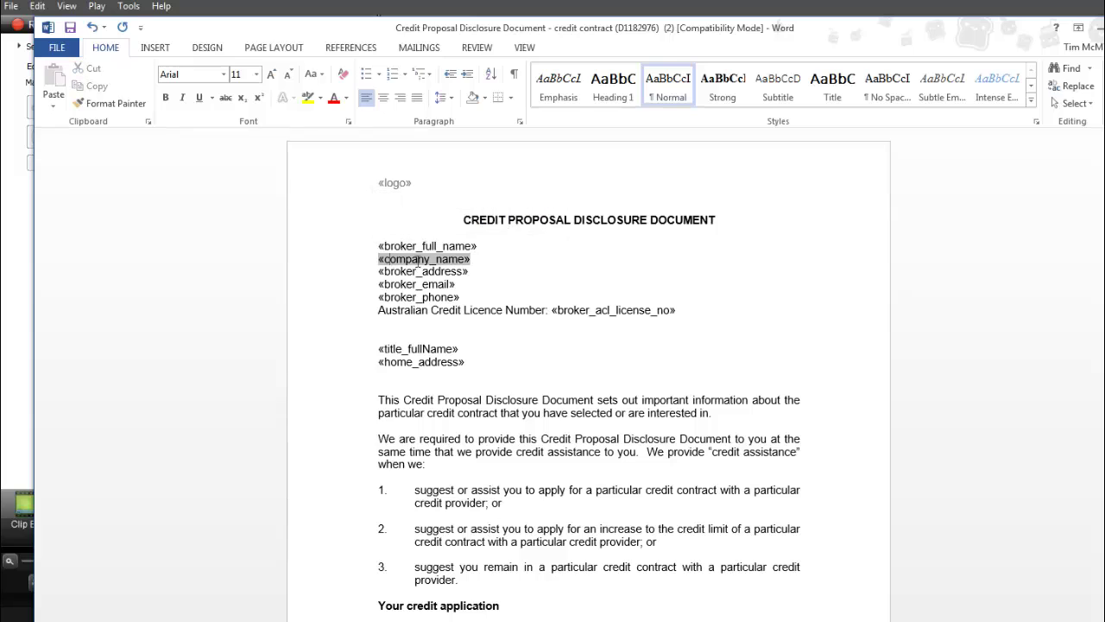
pyautogui.click(422, 273)
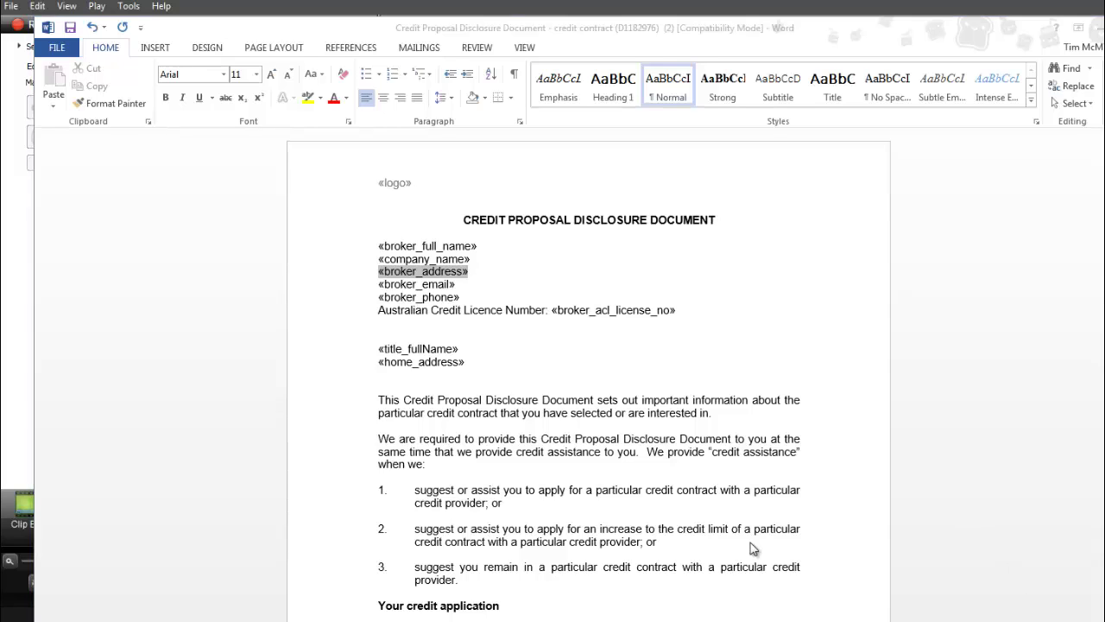
pyautogui.click(459, 270)
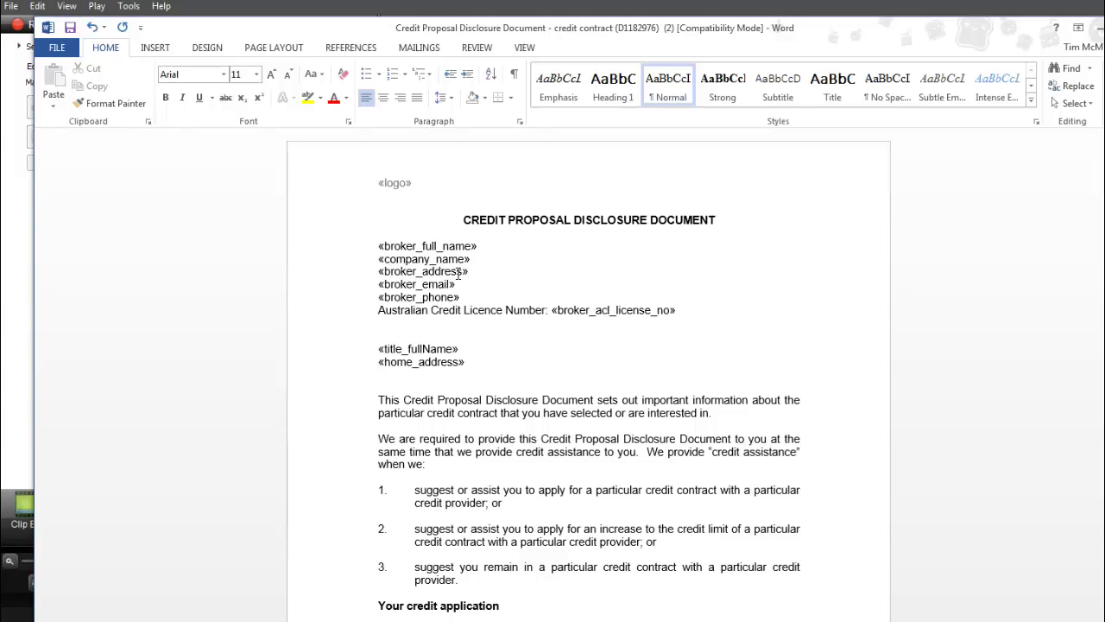
pyautogui.click(455, 273)
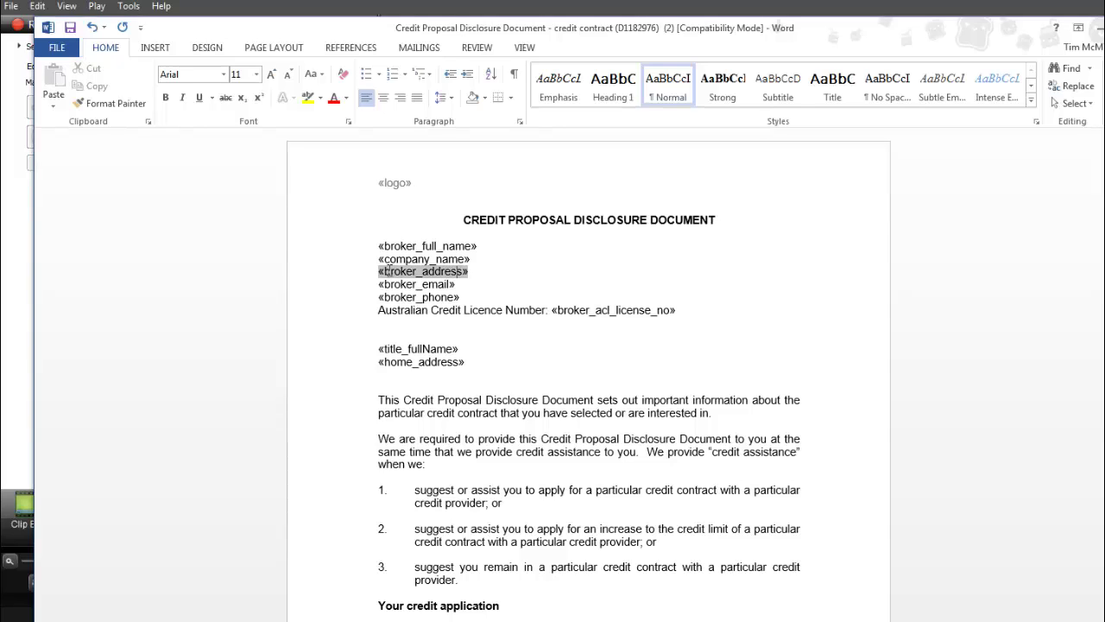
pyautogui.moveTo(378, 271); pyautogui.dragTo(477, 273)
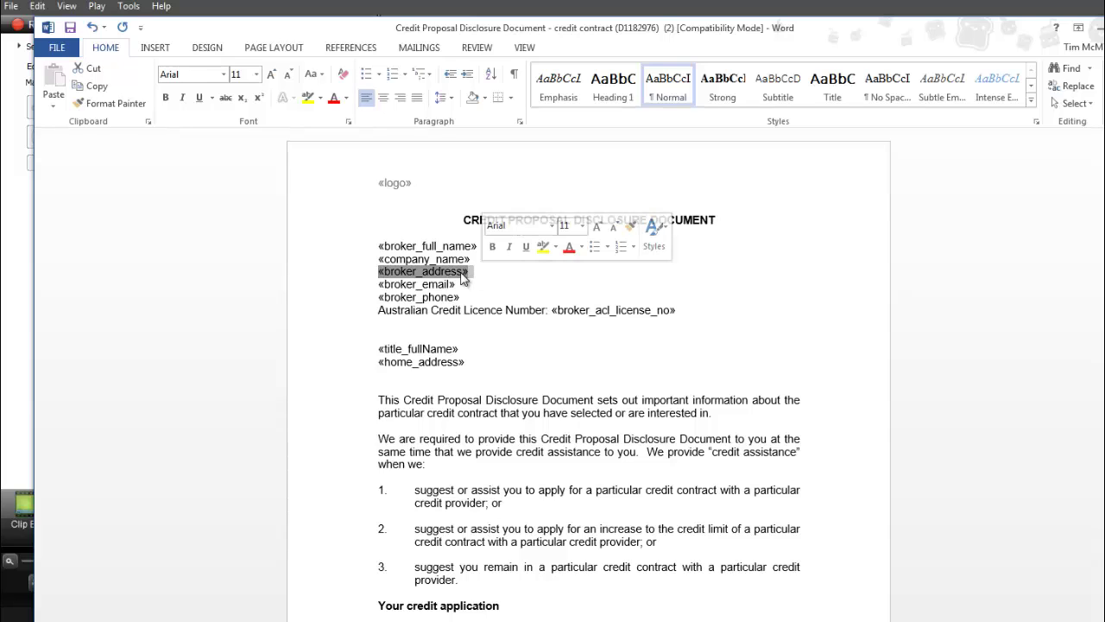
pyautogui.click(474, 278)
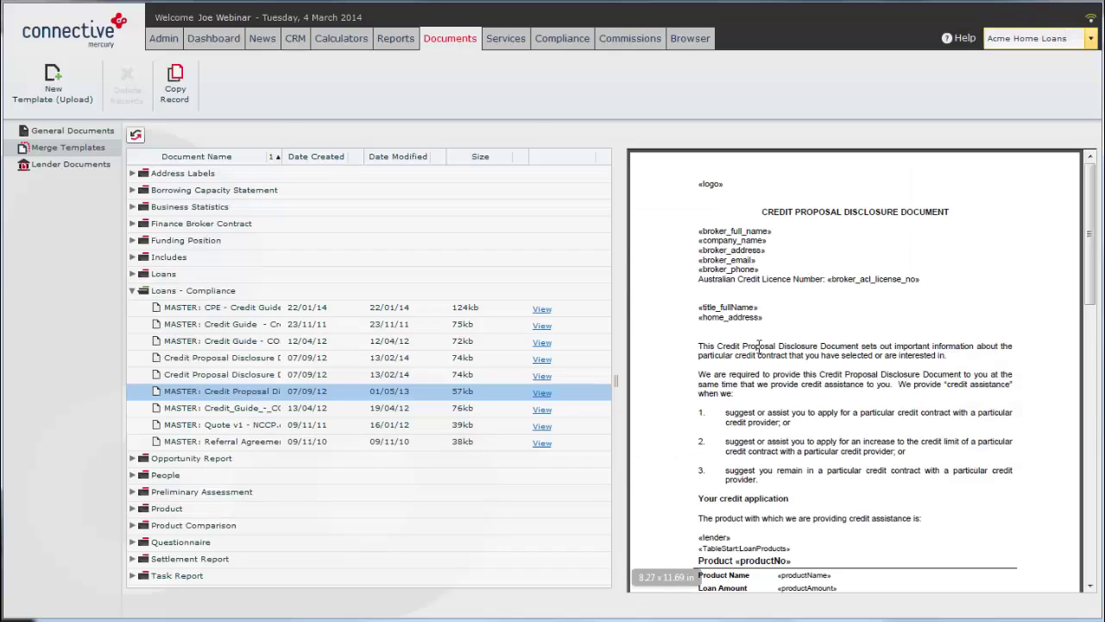
pyautogui.moveTo(767, 270); pyautogui.dragTo(699, 260)
pyautogui.hotkey('ctrl', 'c')
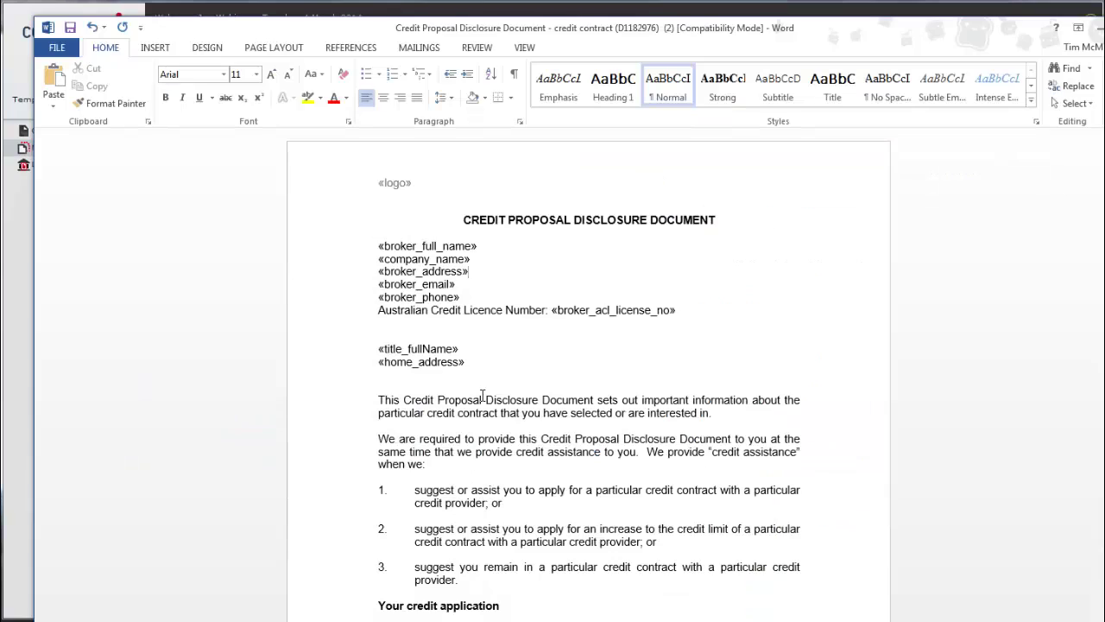
pyautogui.press('Return')
pyautogui.press('Return')
pyautogui.hotkey('ctrl', 'v')
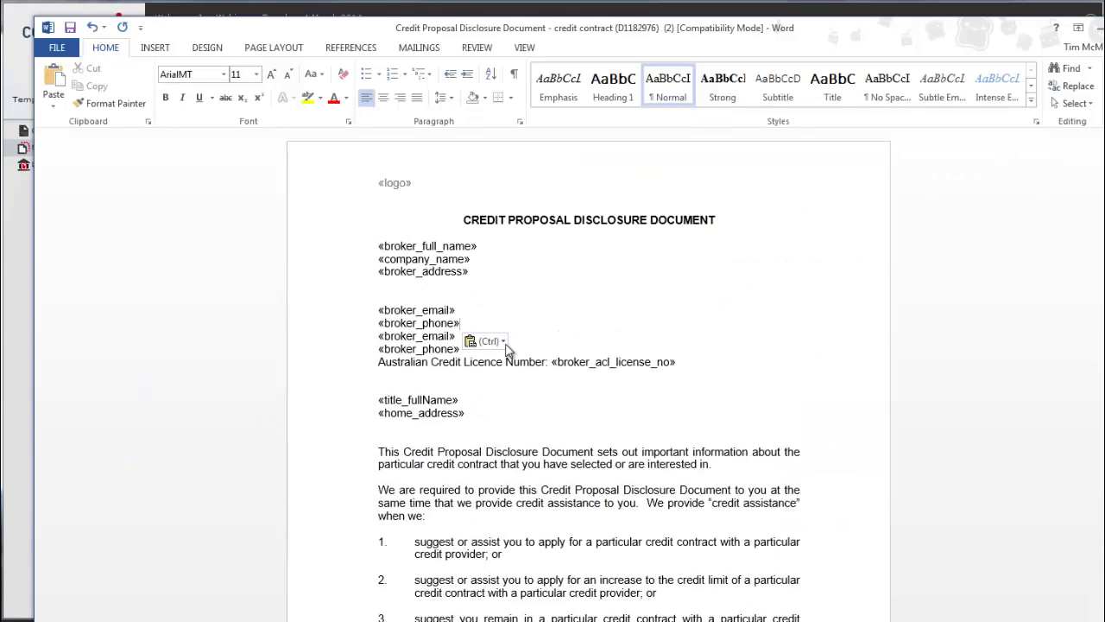
pyautogui.press('Return')
pyautogui.press('Return')
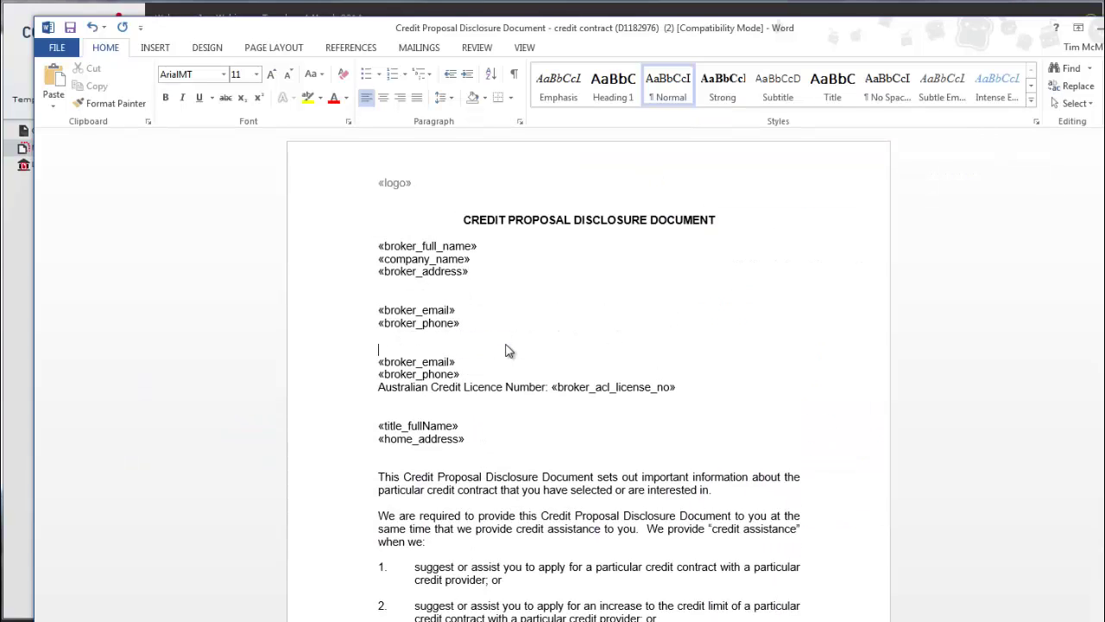
pyautogui.click(400, 311)
pyautogui.click(452, 273)
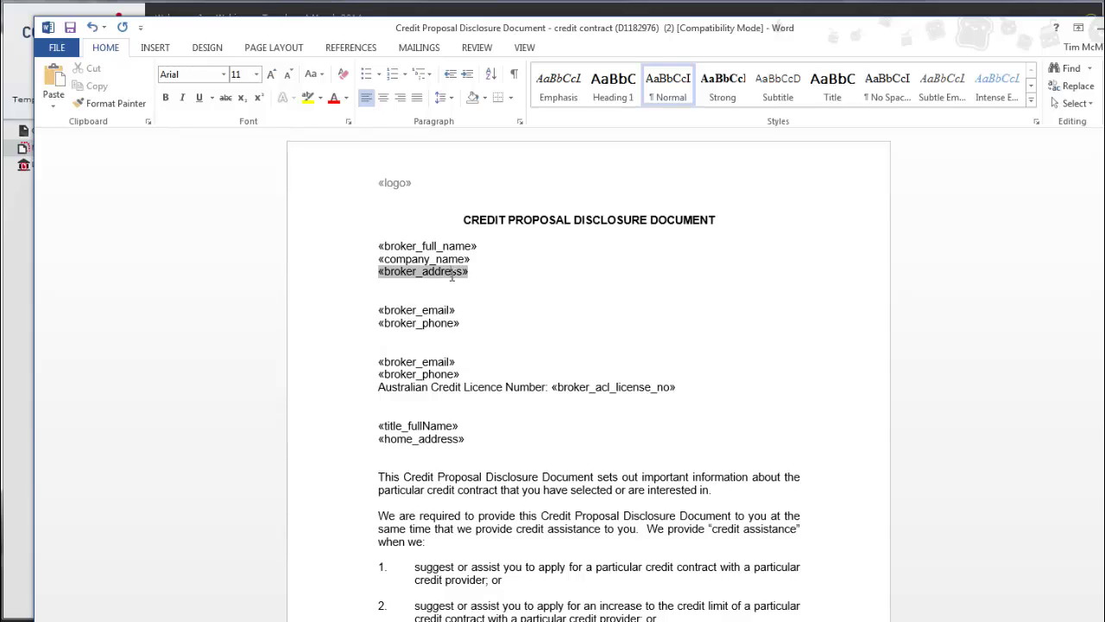
pyautogui.click(397, 259)
pyautogui.moveTo(474, 323); pyautogui.dragTo(380, 310)
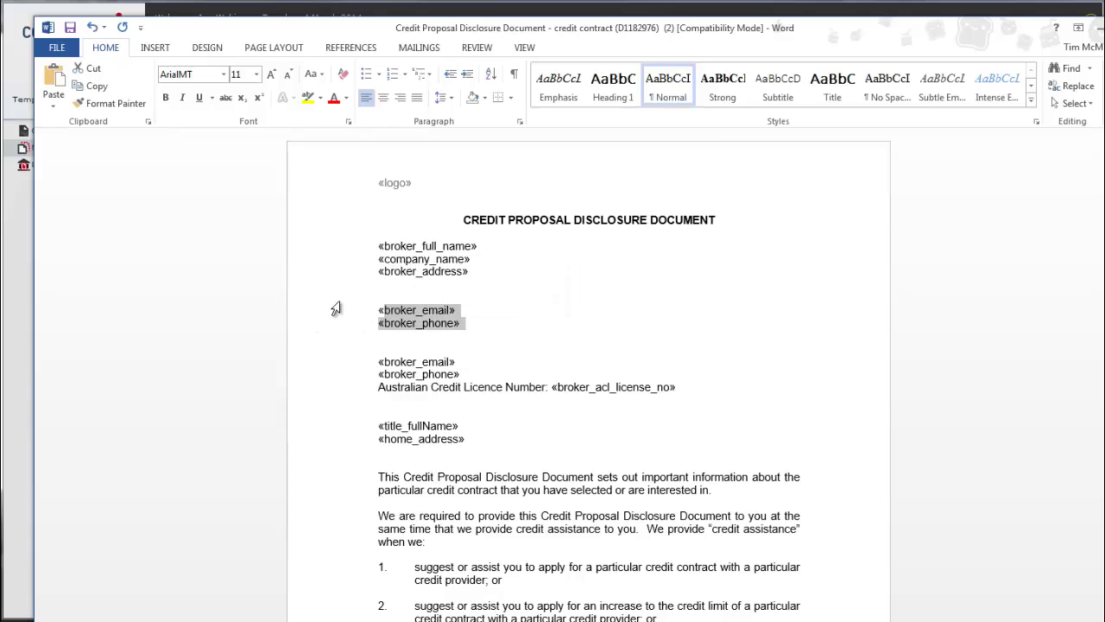
pyautogui.click(458, 330)
pyautogui.click(386, 304)
pyautogui.press('Delete')
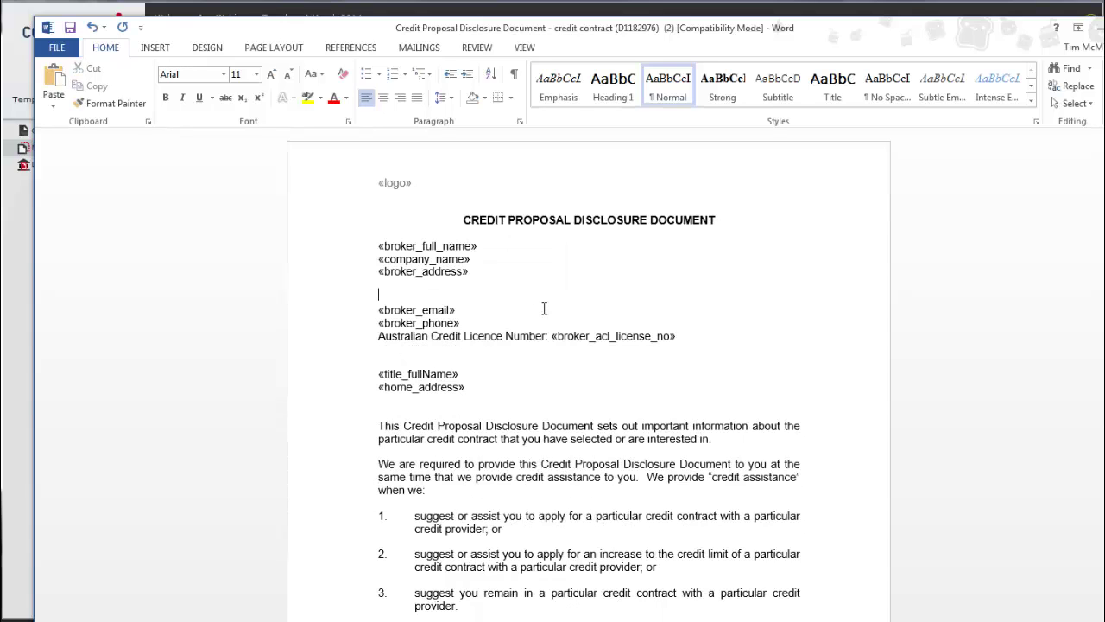
pyautogui.press('Delete')
pyautogui.press('BackSpace')
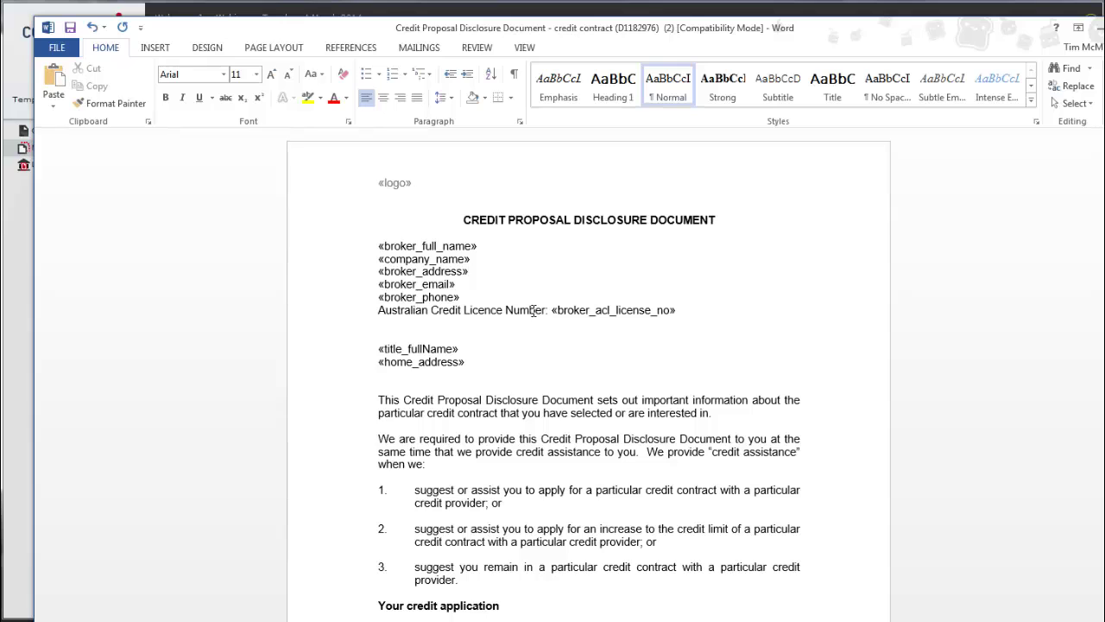
pyautogui.moveTo(677, 311); pyautogui.dragTo(396, 251)
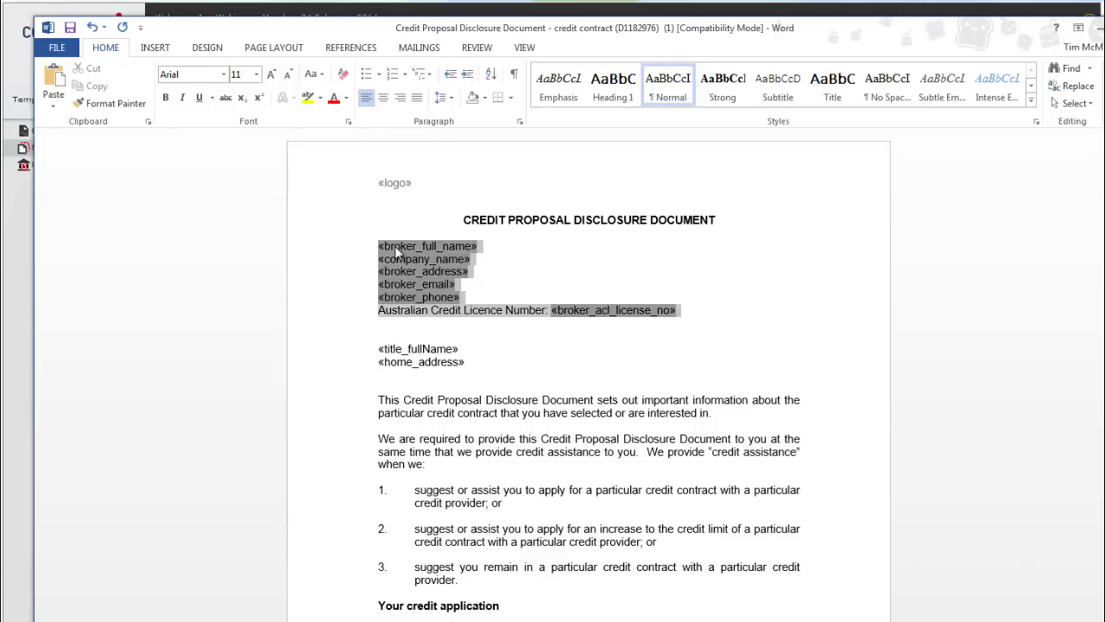
pyautogui.click(334, 99)
pyautogui.click(516, 270)
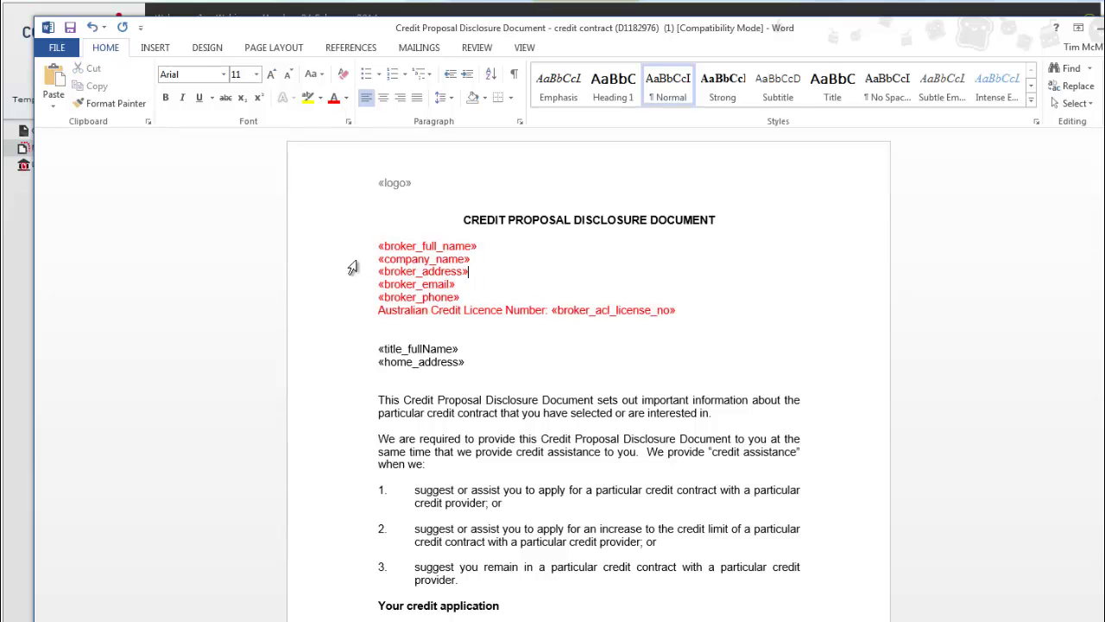
pyautogui.doubleClick(394, 271)
pyautogui.click(475, 280)
pyautogui.moveTo(530, 404); pyautogui.dragTo(633, 428)
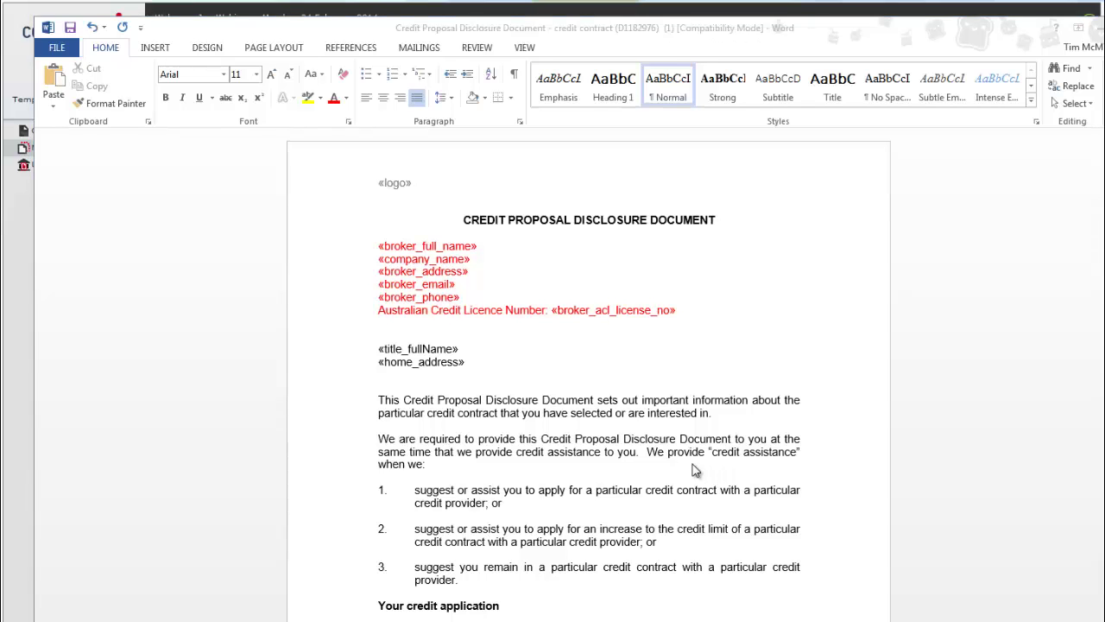
pyautogui.scroll(-2, 639, 444)
pyautogui.scroll(-6, 639, 444)
pyautogui.scroll(-3, 516, 418)
pyautogui.scroll(-8, 516, 420)
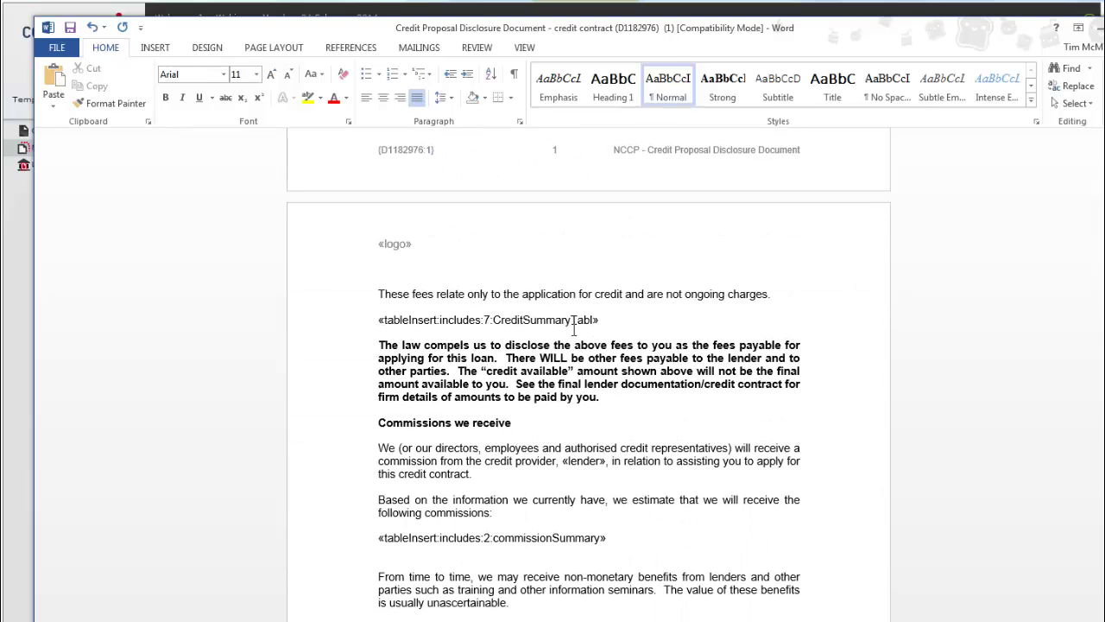
pyautogui.doubleClick(530, 319)
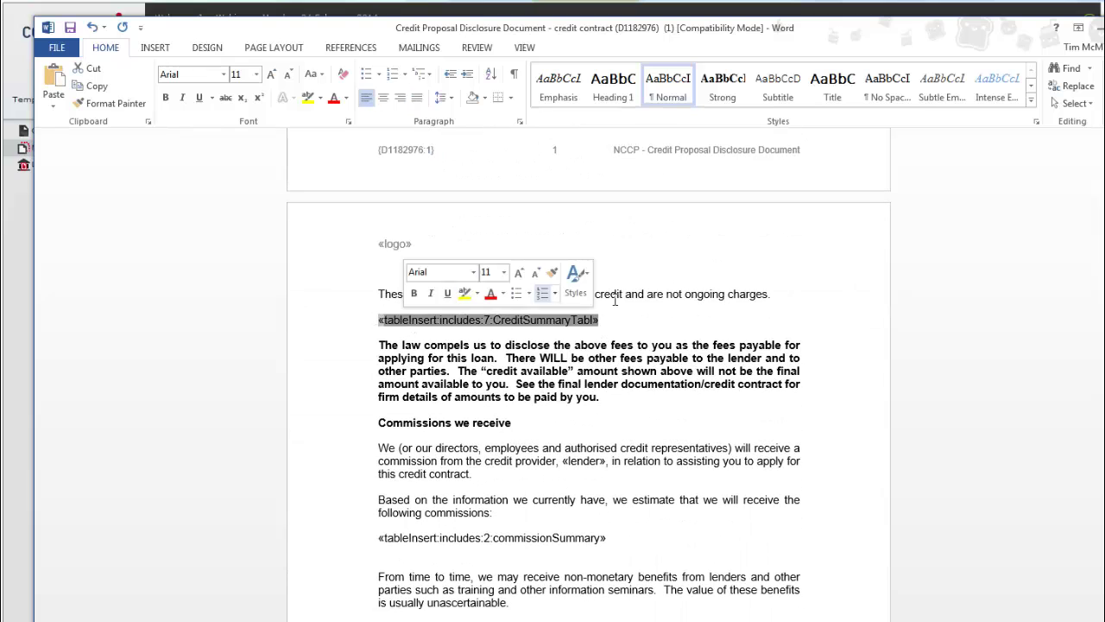
pyautogui.click(641, 294)
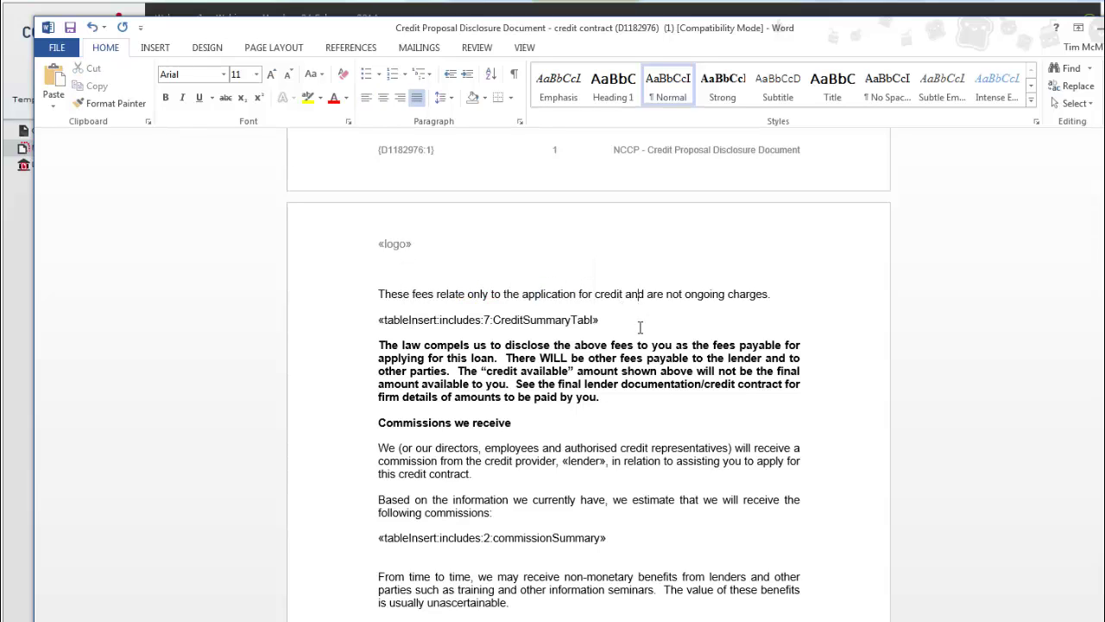
pyautogui.doubleClick(529, 319)
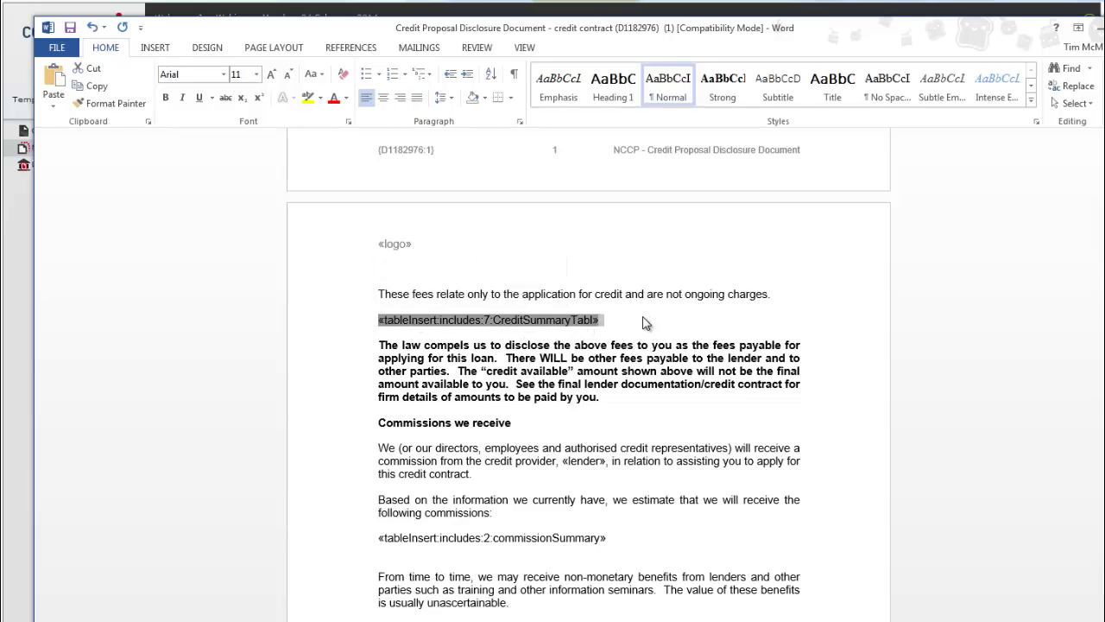
pyautogui.click(613, 320)
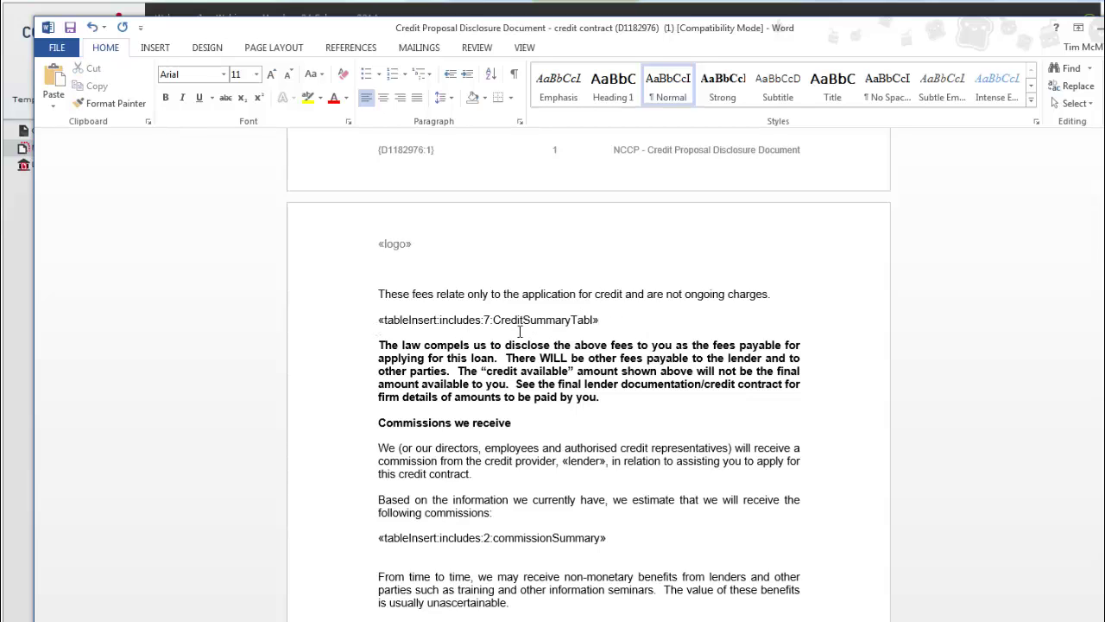
pyautogui.moveTo(440, 319); pyautogui.dragTo(488, 319)
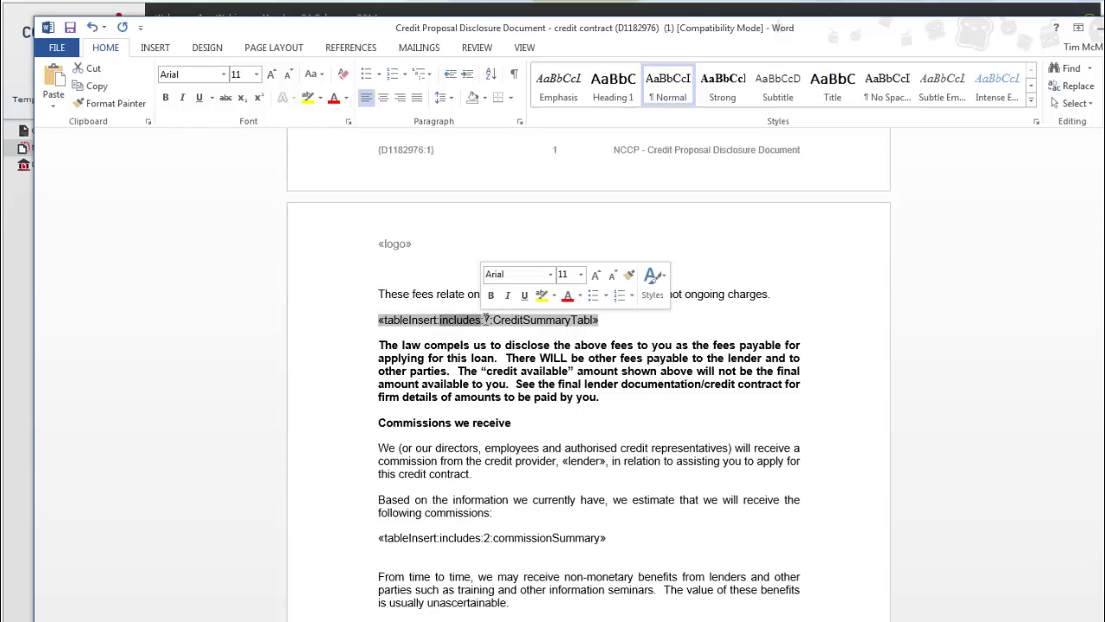
pyautogui.click(767, 536)
pyautogui.scroll(3, 767, 536)
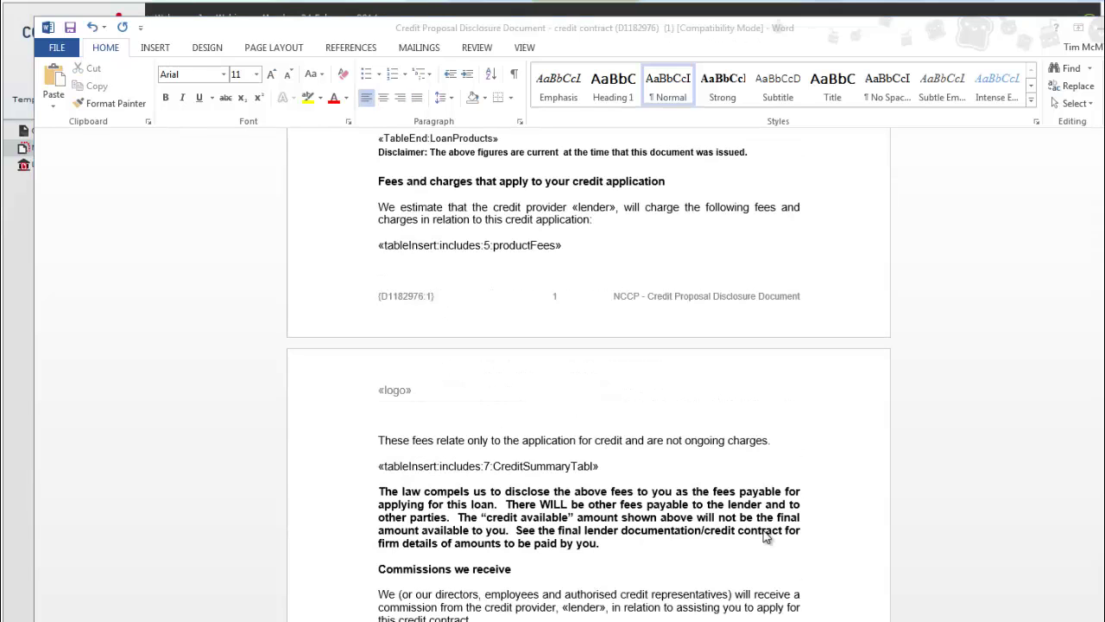
# Expand the Includes folder under Merge Templates and preview MASTER: includes.doc.
pyautogui.click(15, 373)
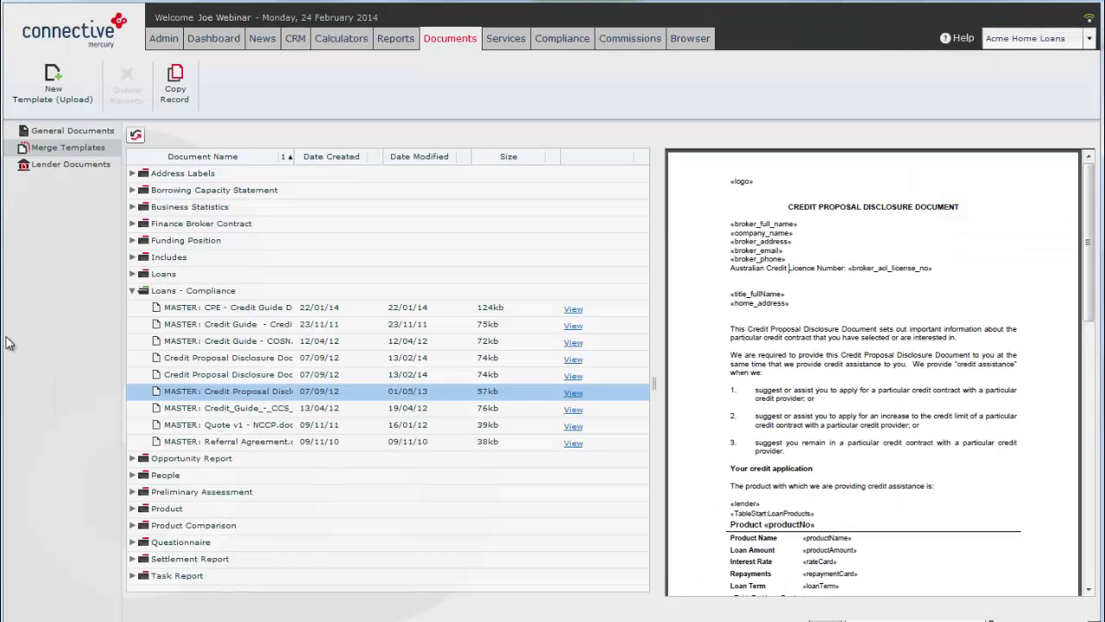
pyautogui.click(132, 258)
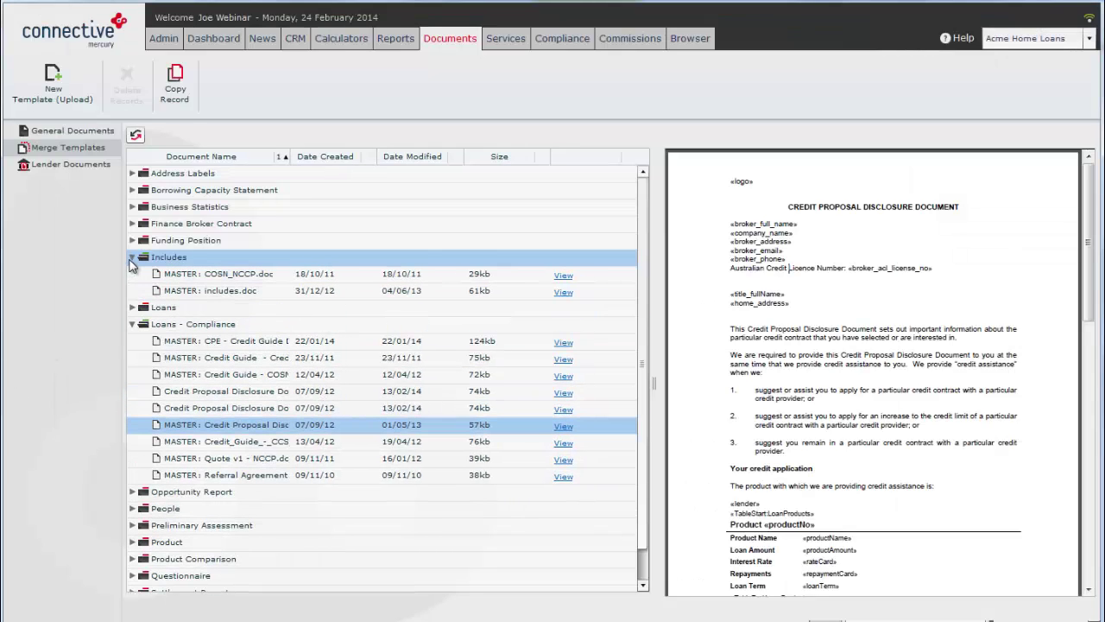
pyautogui.click(231, 294)
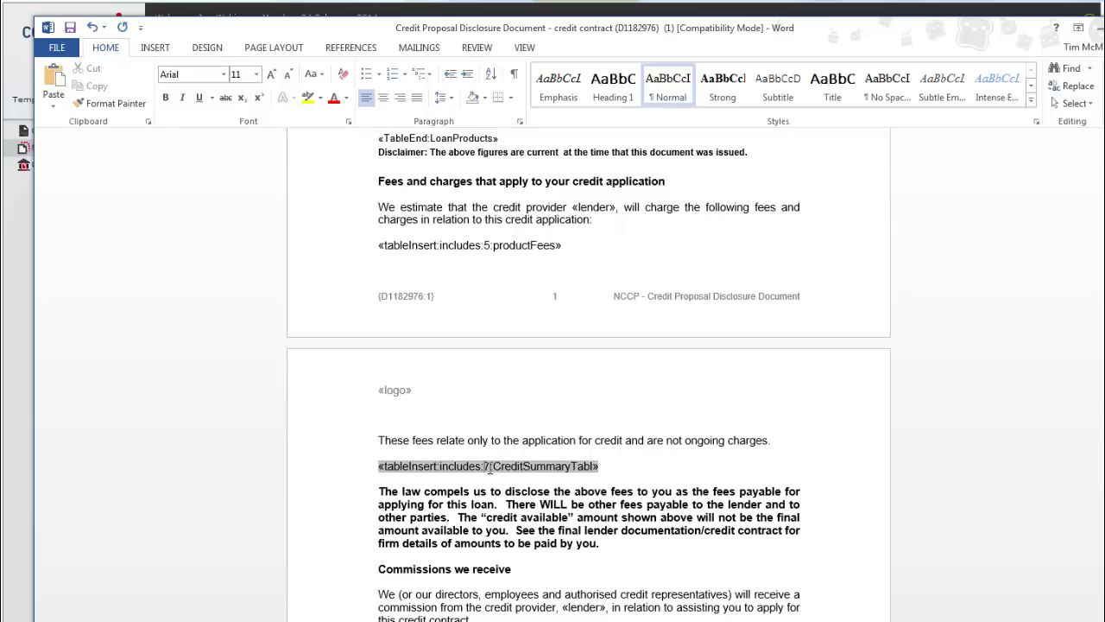
pyautogui.doubleClick(485, 466)
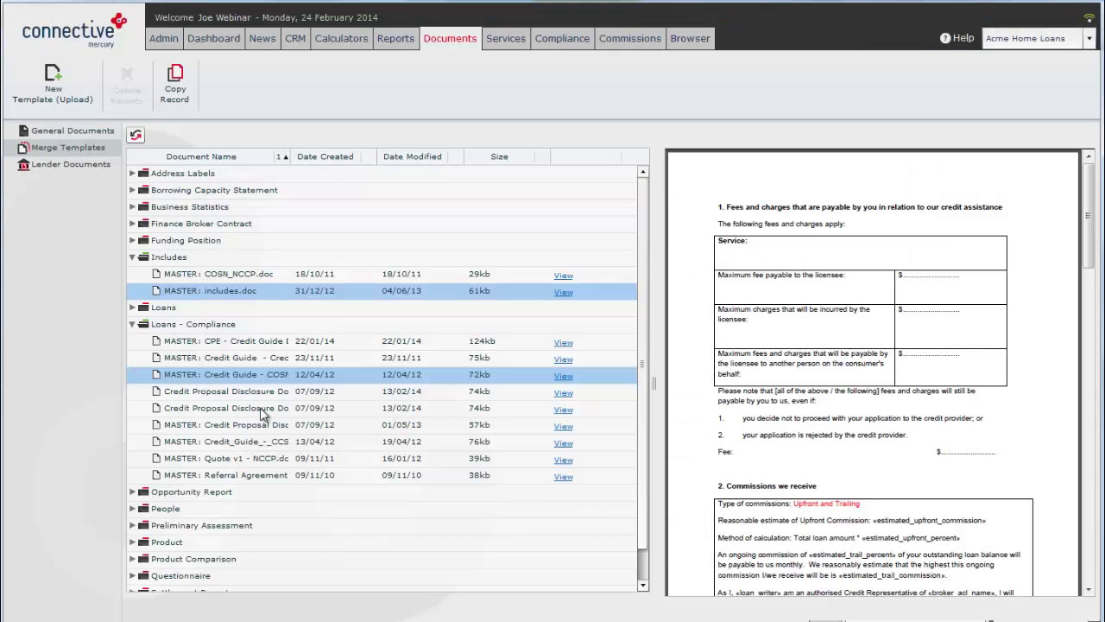
# Scroll the preview down to section 7 and highlight the Credit Summary table rows.
pyautogui.click(260, 409)
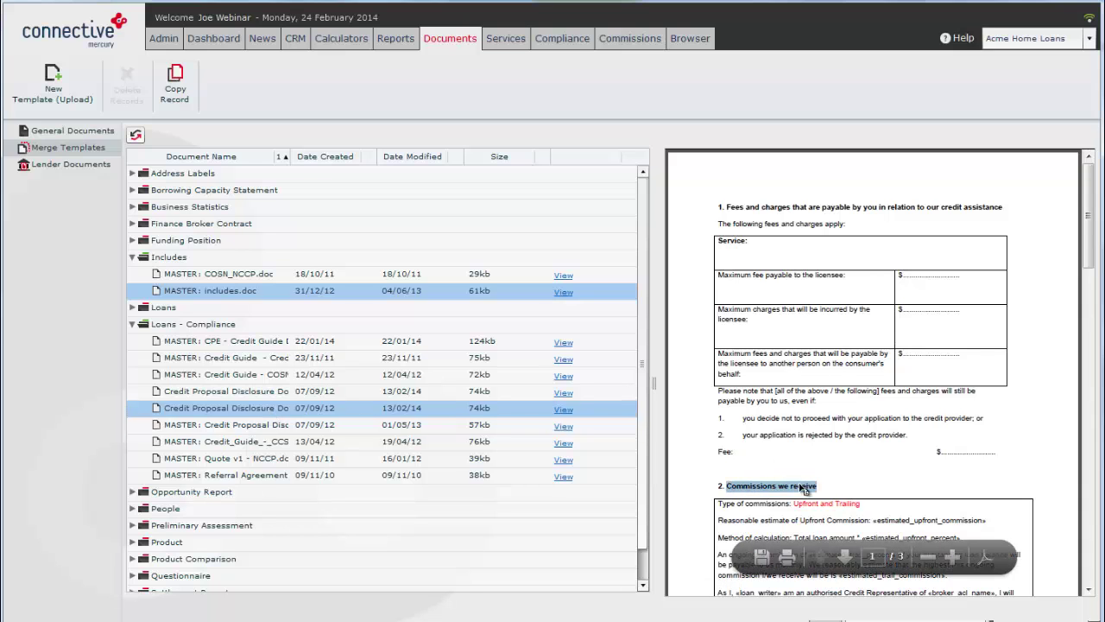
pyautogui.scroll(-10, 803, 484)
pyautogui.scroll(-10, 796, 466)
pyautogui.scroll(-3, 796, 464)
pyautogui.moveTo(719, 358); pyautogui.dragTo(902, 450)
pyautogui.click(903, 449)
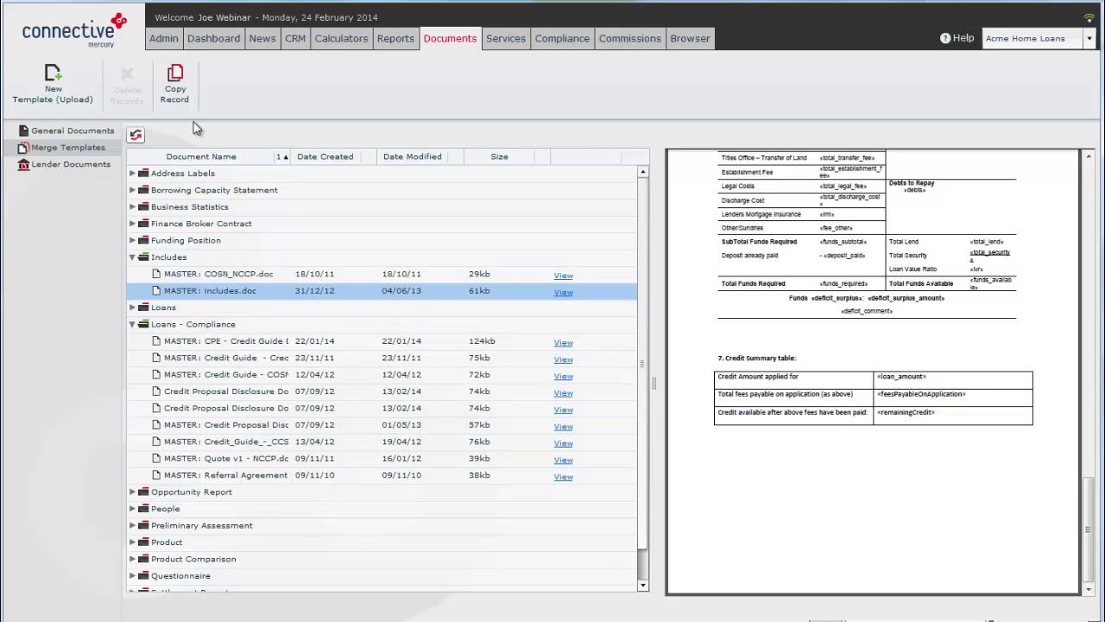
# Duplicate MASTER: includes.doc as 'includes - Copy' and select the new copy.
pyautogui.click(179, 95)
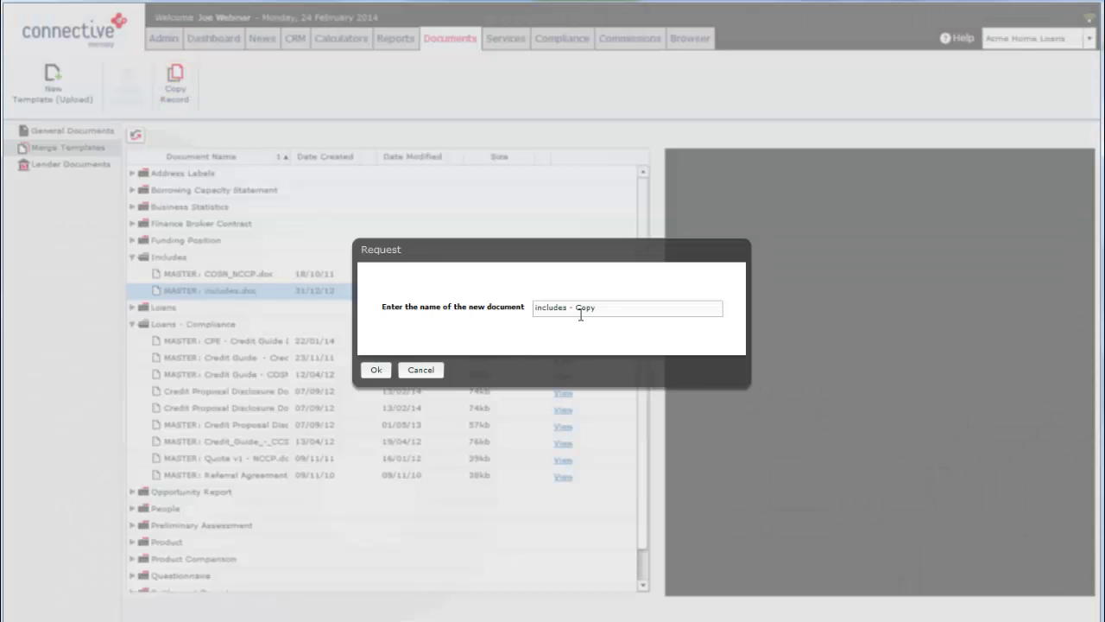
pyautogui.click(377, 370)
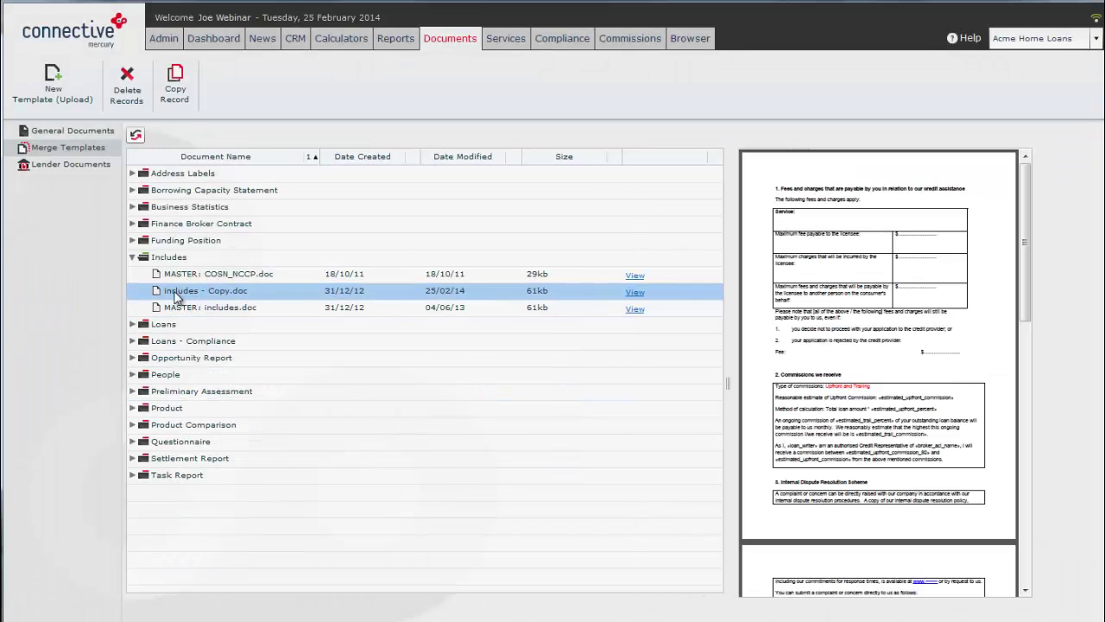
pyautogui.keyDown('ctrl'); pyautogui.click(173, 307); pyautogui.keyUp('ctrl')
pyautogui.click(158, 292)
pyautogui.keyDown('shift'); pyautogui.click(156, 307); pyautogui.keyUp('shift')
pyautogui.keyDown('shift'); pyautogui.click(154, 274); pyautogui.keyUp('shift')
pyautogui.keyDown('shift'); pyautogui.click(207, 308); pyautogui.keyUp('shift')
pyautogui.keyDown('ctrl'); pyautogui.click(207, 308); pyautogui.keyUp('ctrl')
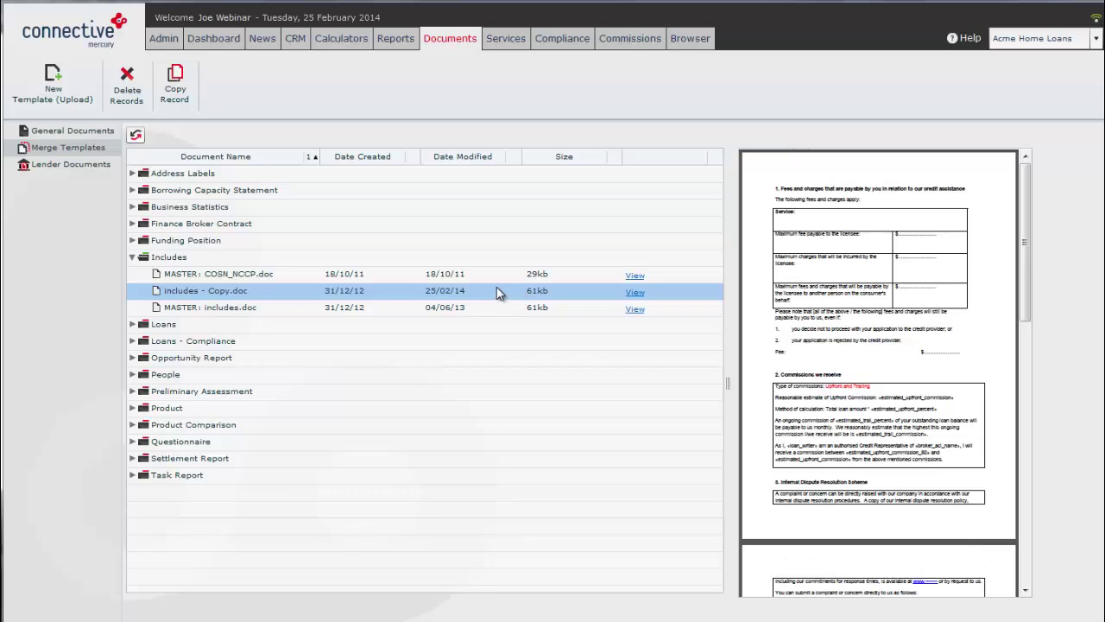
# Preview includes - Copy.doc and open it for editing in Word.
pyautogui.keyDown('ctrl'); pyautogui.click(560, 308); pyautogui.keyUp('ctrl')
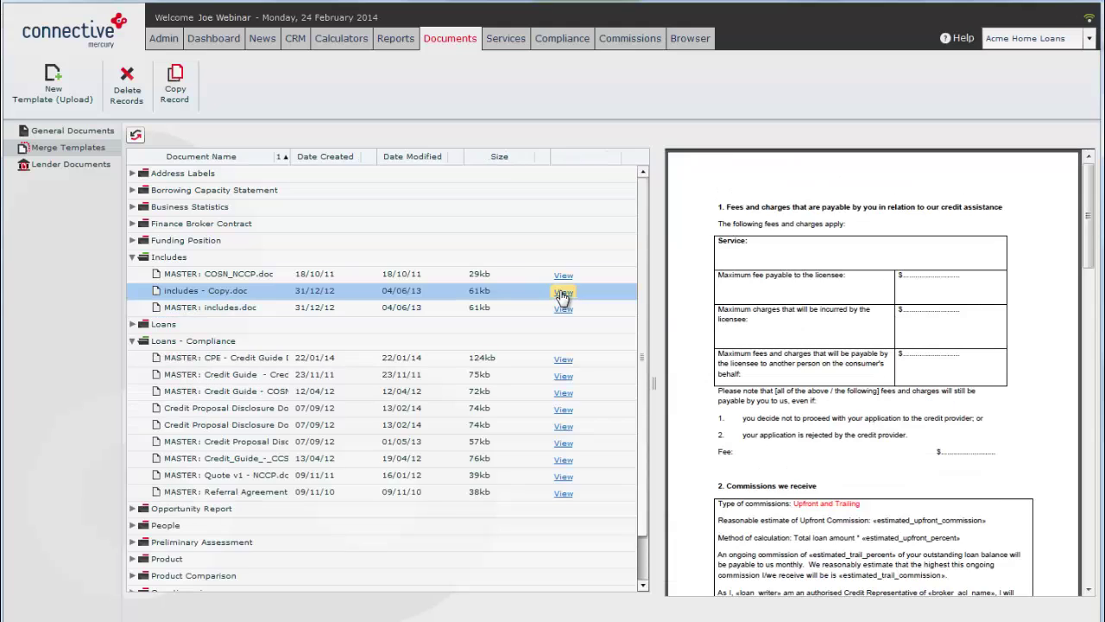
pyautogui.click(562, 294)
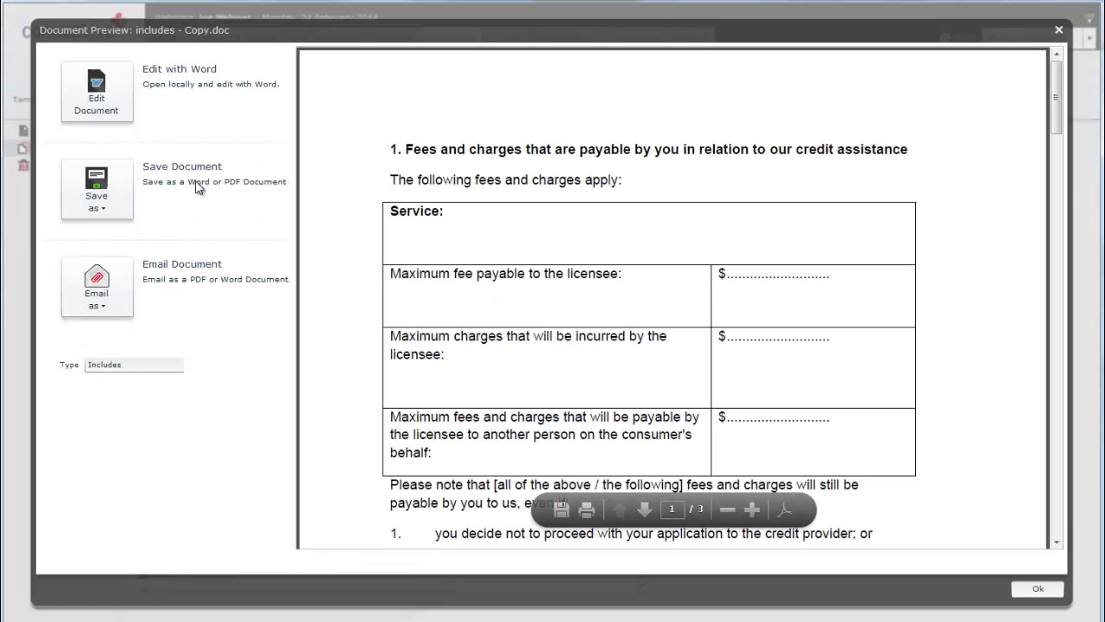
pyautogui.click(119, 104)
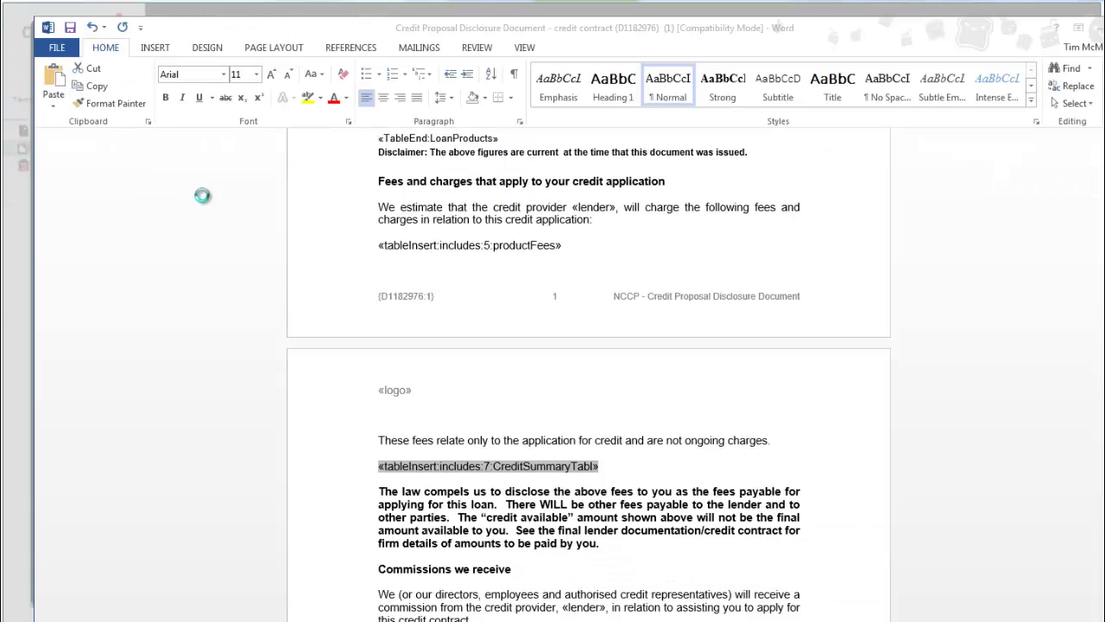
pyautogui.scroll(-20, 700, 359)
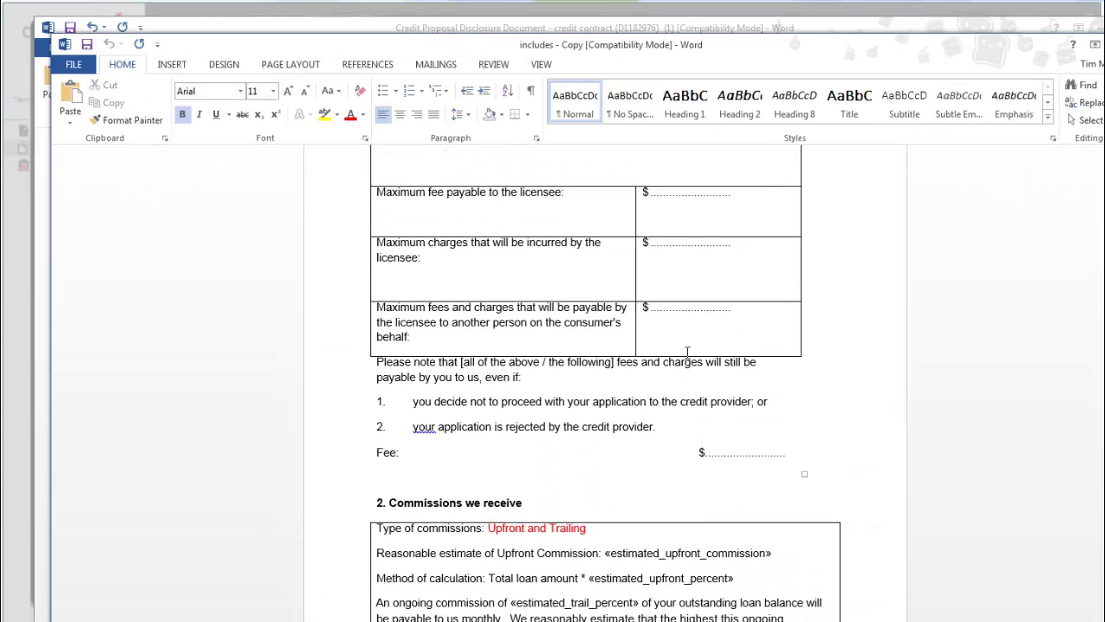
# Grow the section 7 Credit Summary heading and table to 16 pt, colour it red, and save.
pyautogui.scroll(-15, 678, 351)
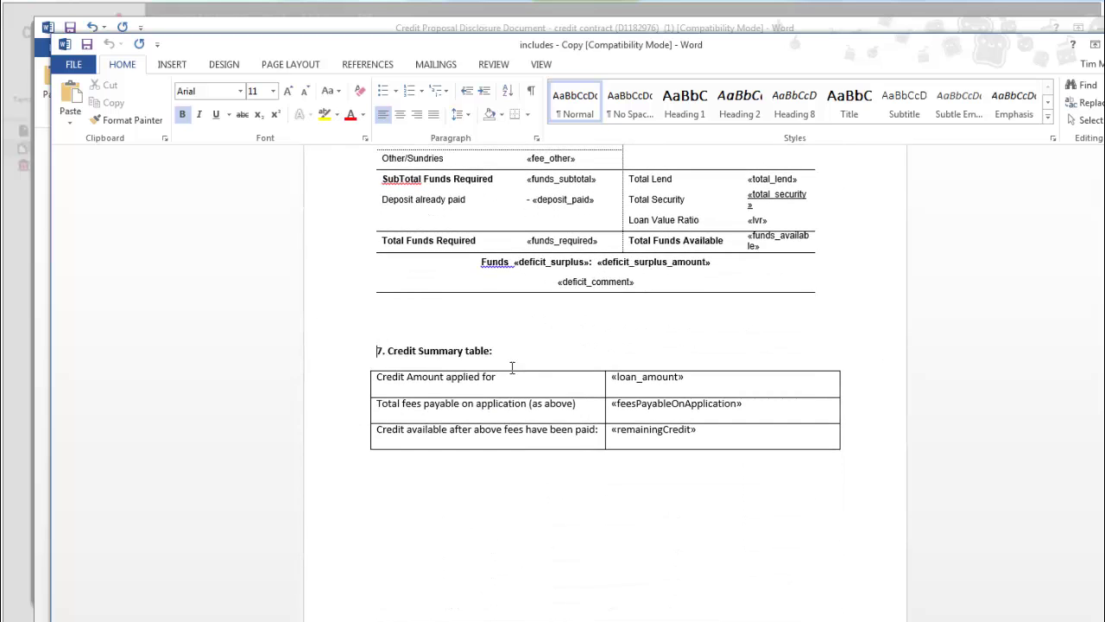
pyautogui.moveTo(378, 351); pyautogui.dragTo(769, 429)
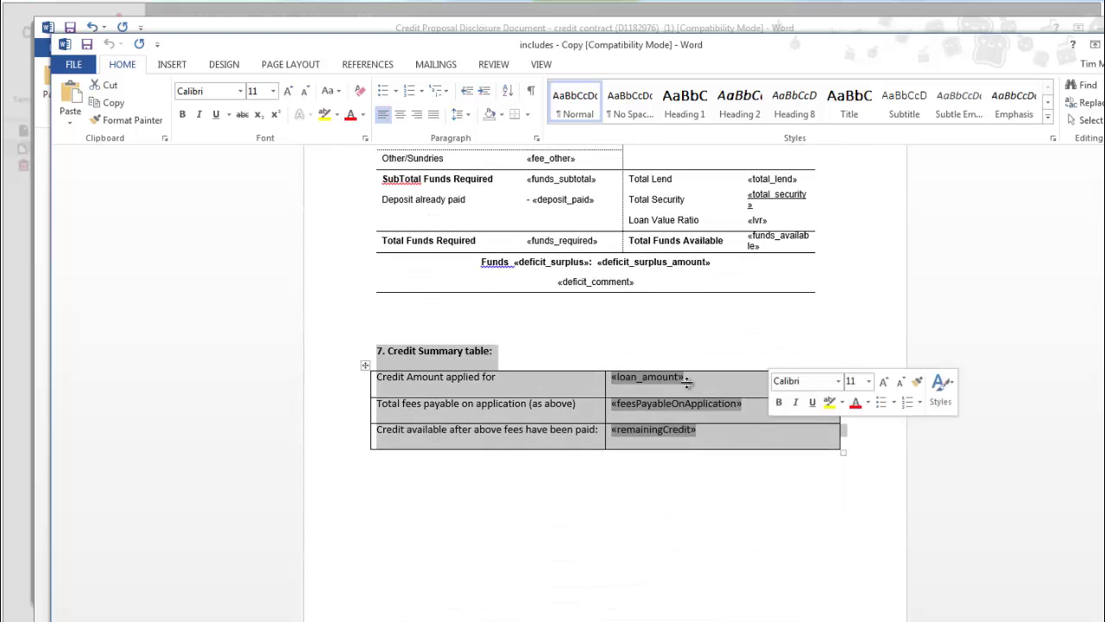
pyautogui.click(286, 91)
pyautogui.click(287, 91)
pyautogui.click(287, 92)
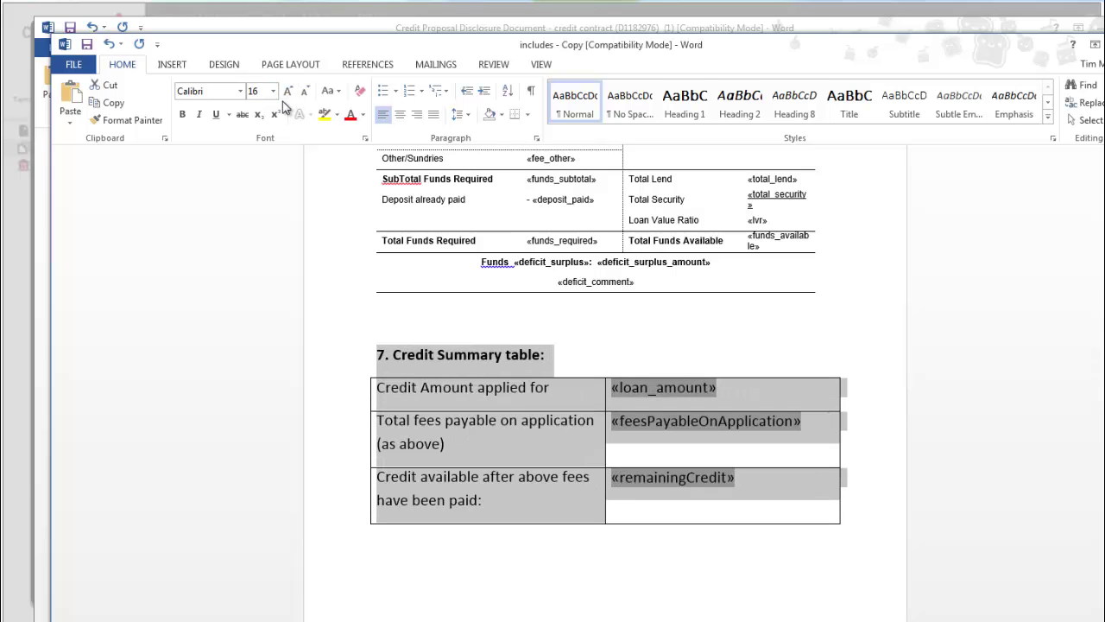
pyautogui.click(350, 114)
pyautogui.click(809, 354)
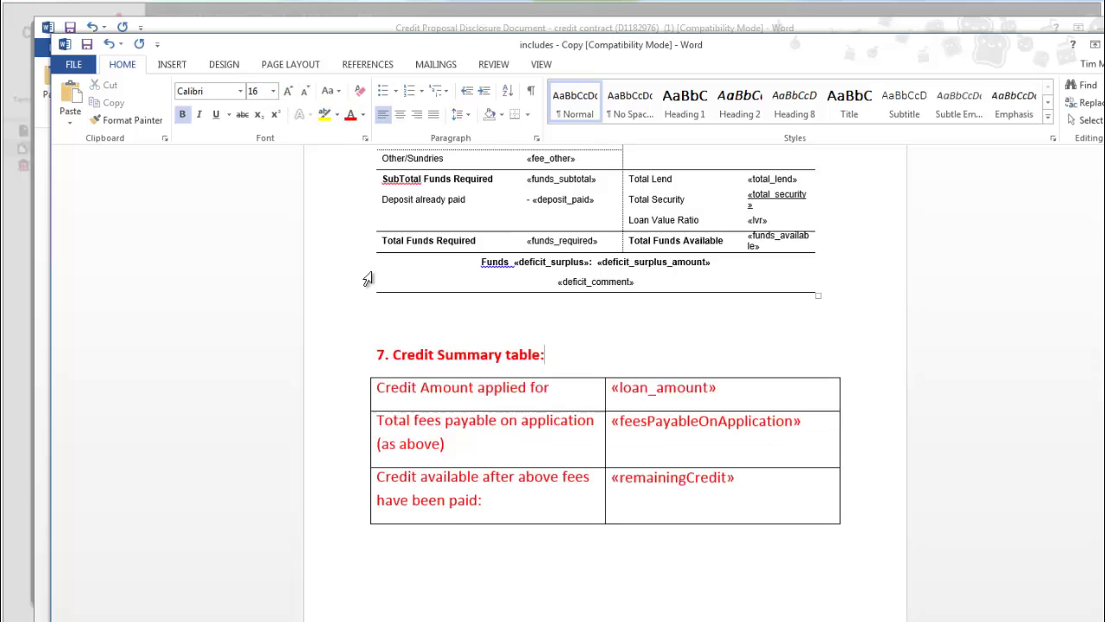
pyautogui.click(86, 45)
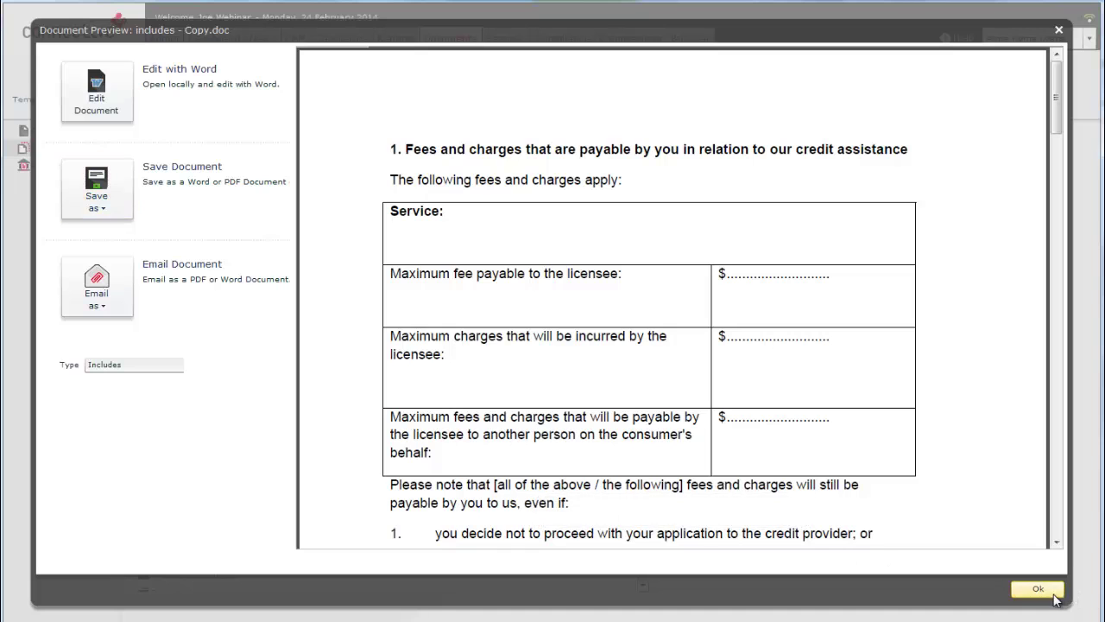
# Close the Document Preview and check the includes copy's Credit Summary table now shows red.
pyautogui.click(1041, 589)
pyautogui.scroll(-10, 839, 362)
pyautogui.scroll(-8, 840, 362)
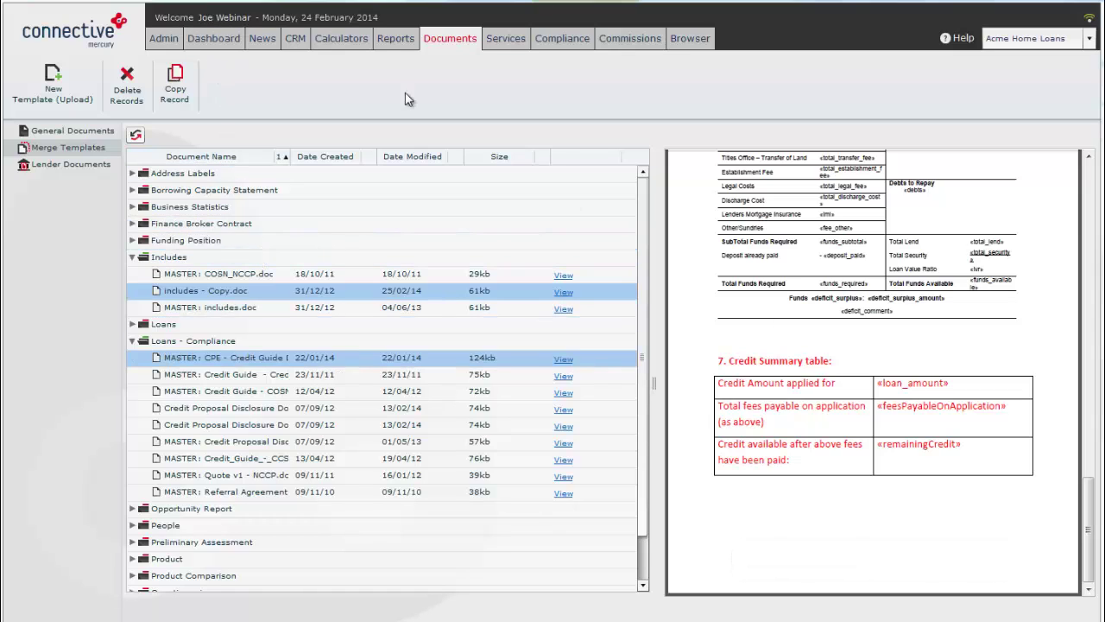
pyautogui.click(216, 39)
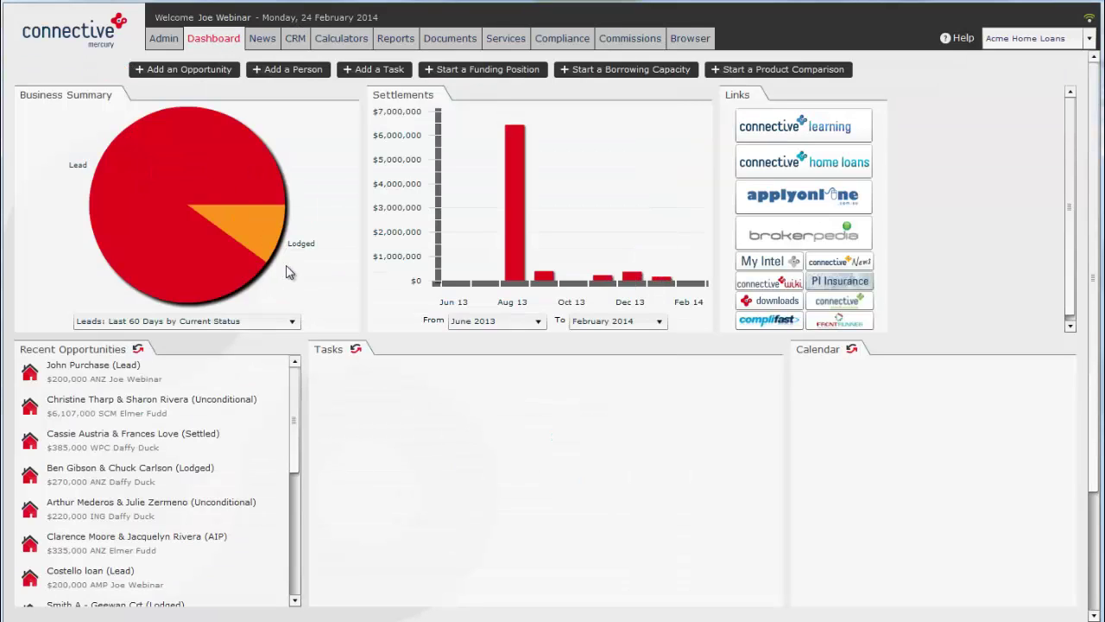
# Open the $200,000 ANZ lead opportunity, start a Credit Proposal Disclosure merge, and preview the MASTER template.
pyautogui.click(76, 380)
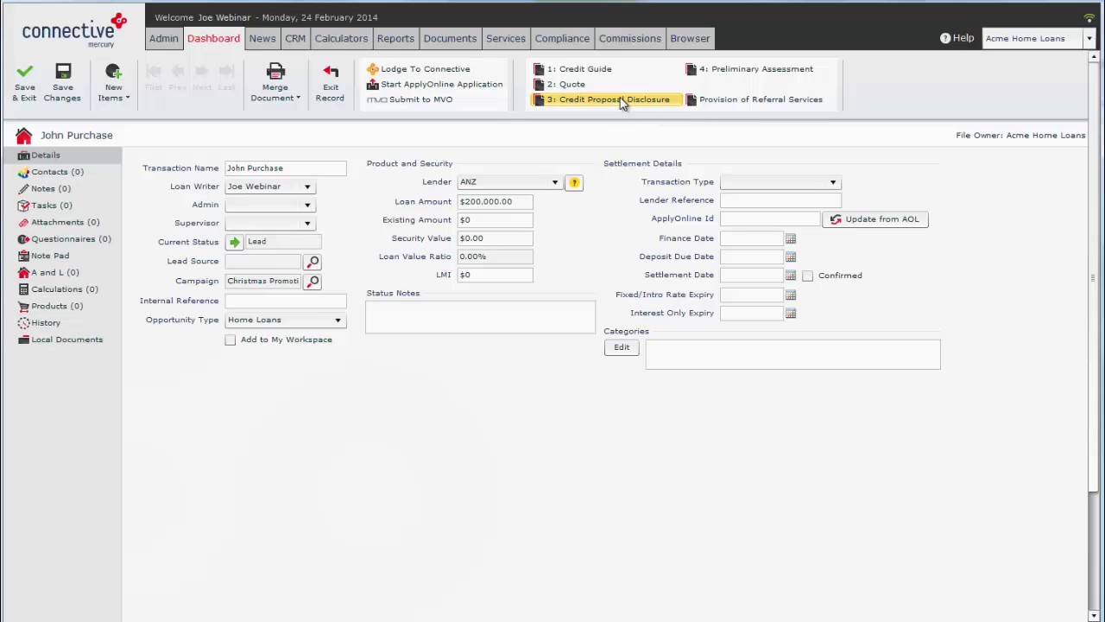
pyautogui.click(622, 104)
pyautogui.click(269, 169)
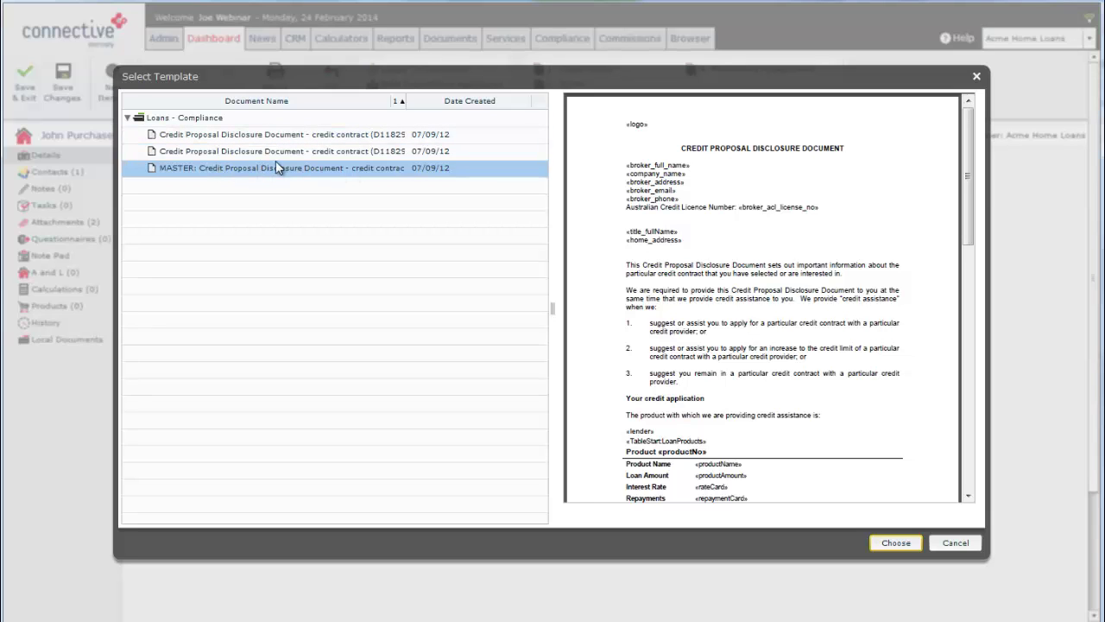
pyautogui.moveTo(967, 178); pyautogui.dragTo(964, 340)
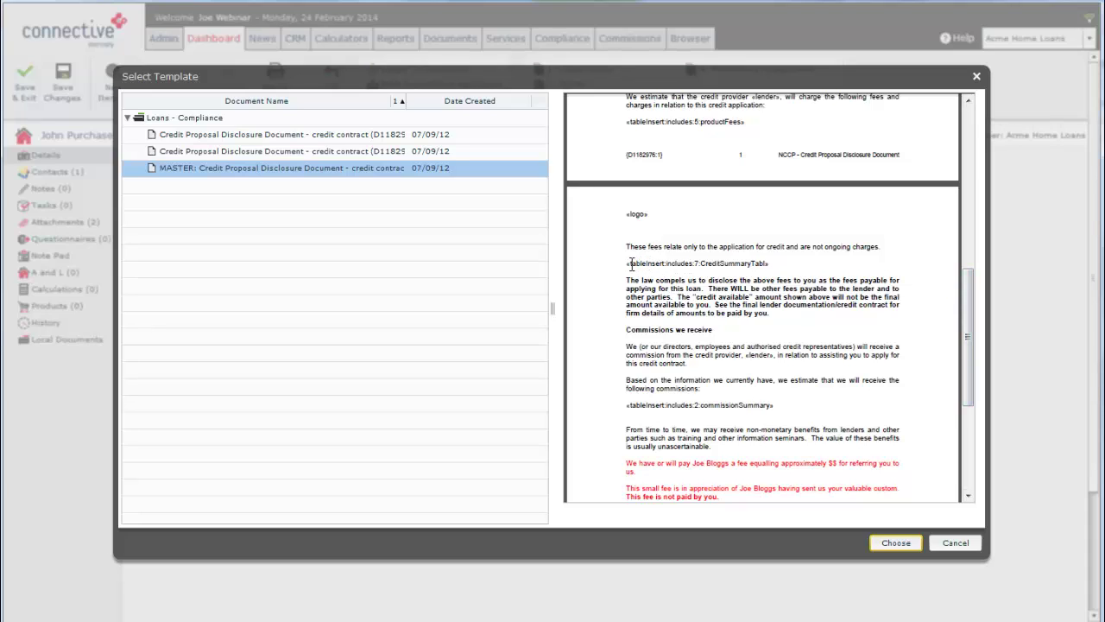
pyautogui.moveTo(640, 264); pyautogui.dragTo(742, 263)
# Compare the second Credit Proposal Disclosure template, then choose the MASTER one for the merge.
pyautogui.click(326, 150)
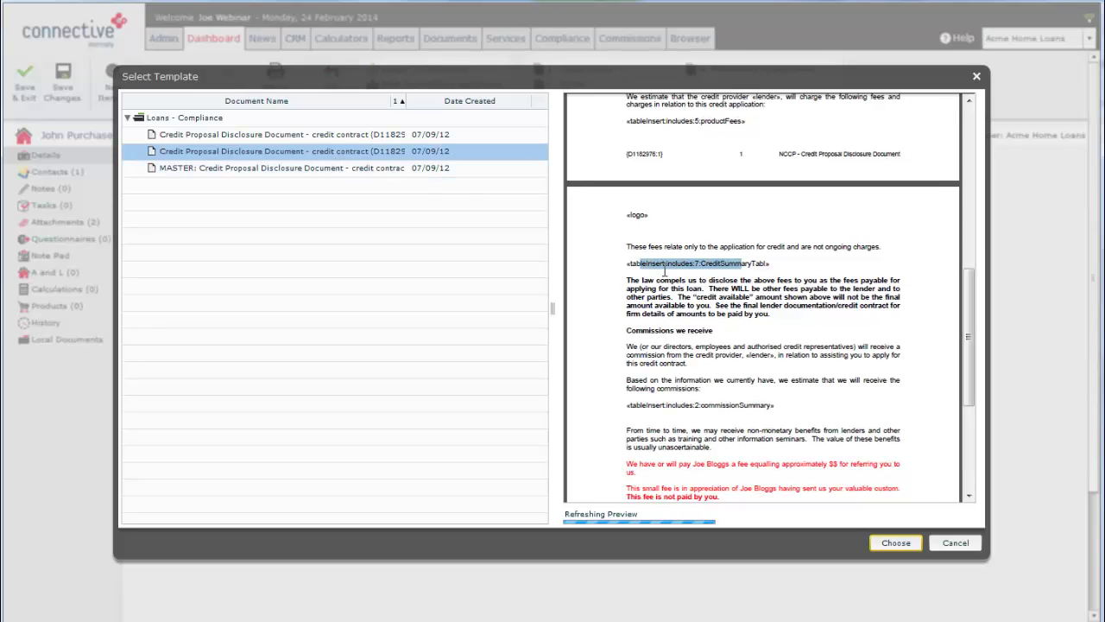
pyautogui.scroll(-5, 655, 302)
pyautogui.scroll(-5, 655, 302)
pyautogui.moveTo(645, 225); pyautogui.dragTo(738, 226)
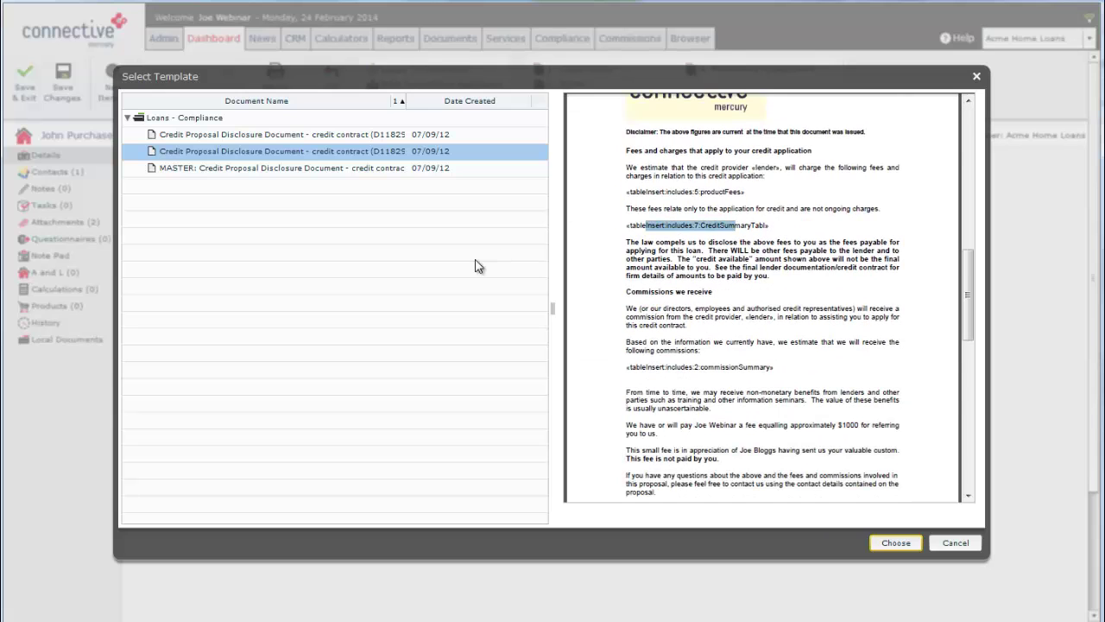
pyautogui.click(259, 168)
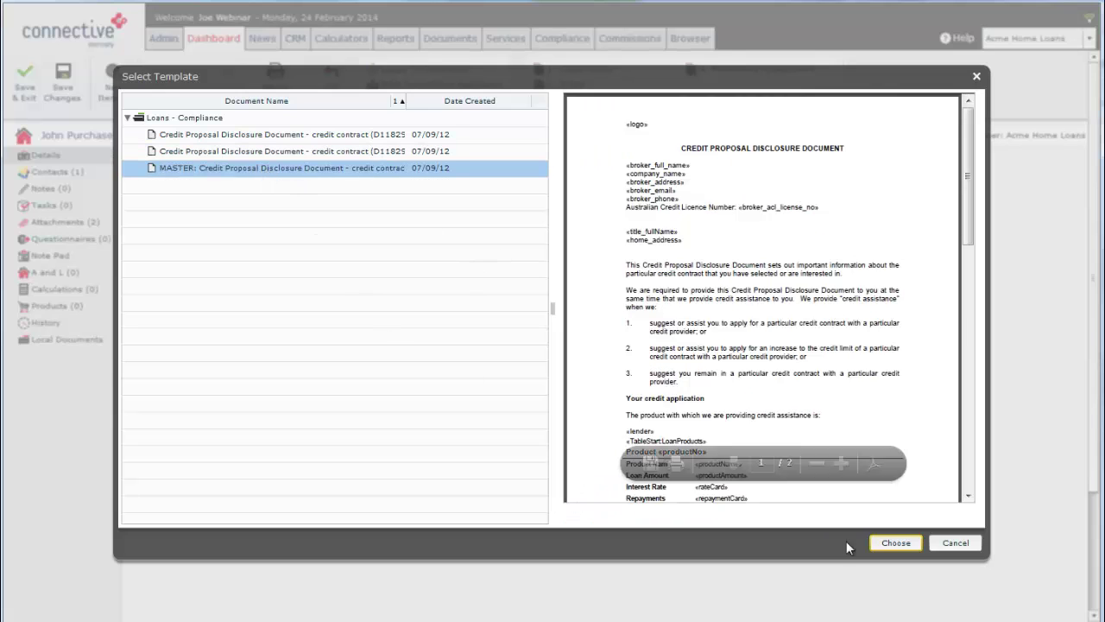
pyautogui.click(886, 549)
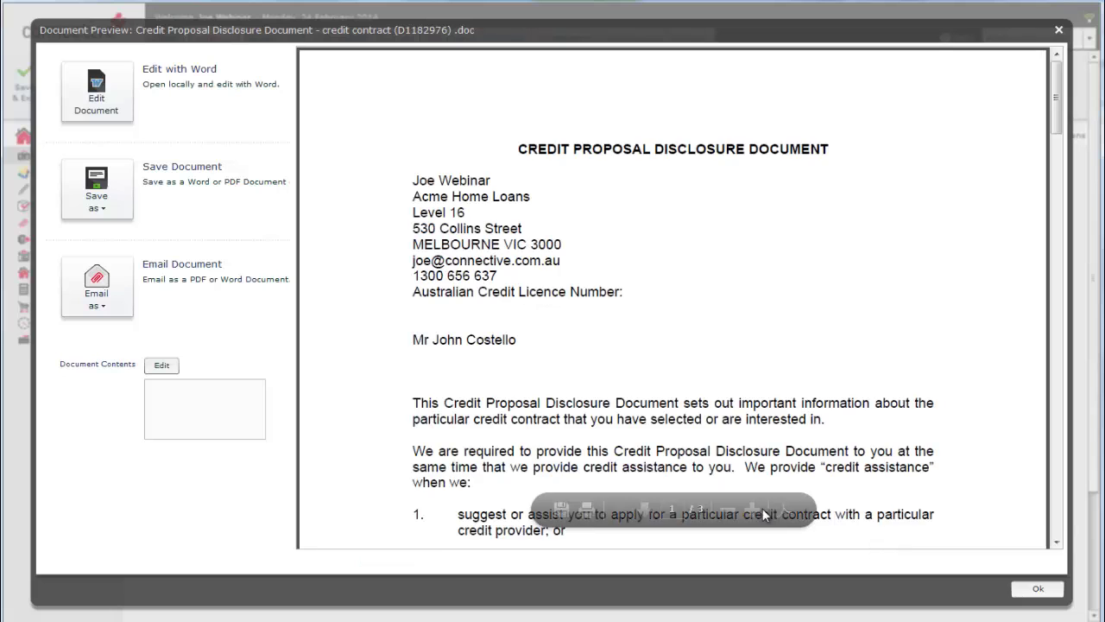
# Scroll through the merged disclosure document, checking broker name and Acme Home Loans, then close it with Esc.
pyautogui.scroll(-8, 850, 413)
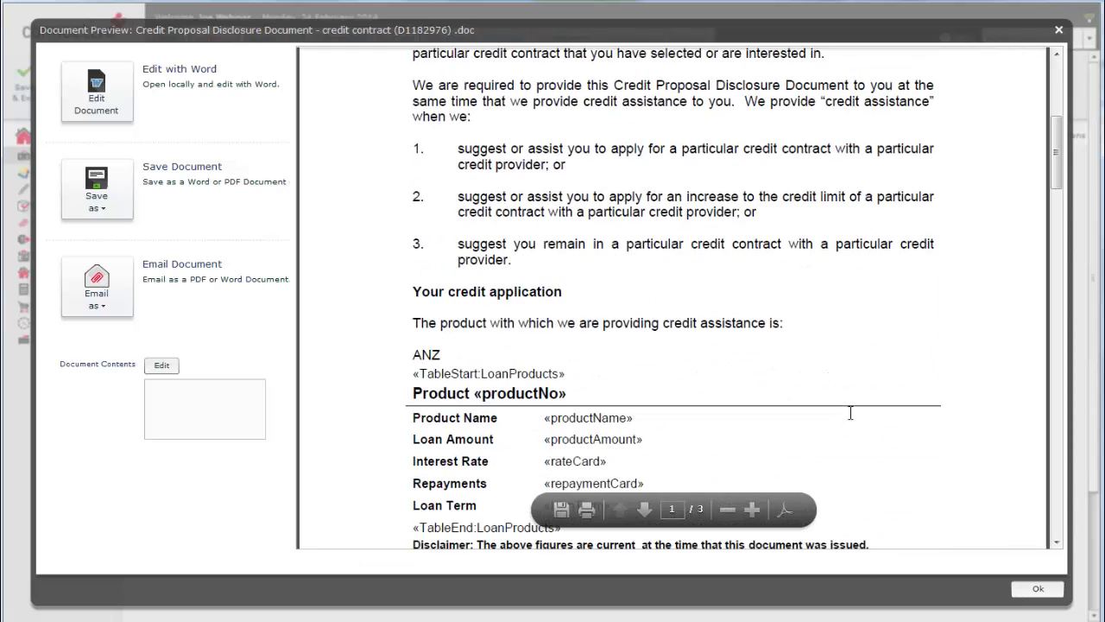
pyautogui.scroll(7, 851, 412)
pyautogui.moveTo(413, 107); pyautogui.dragTo(489, 112)
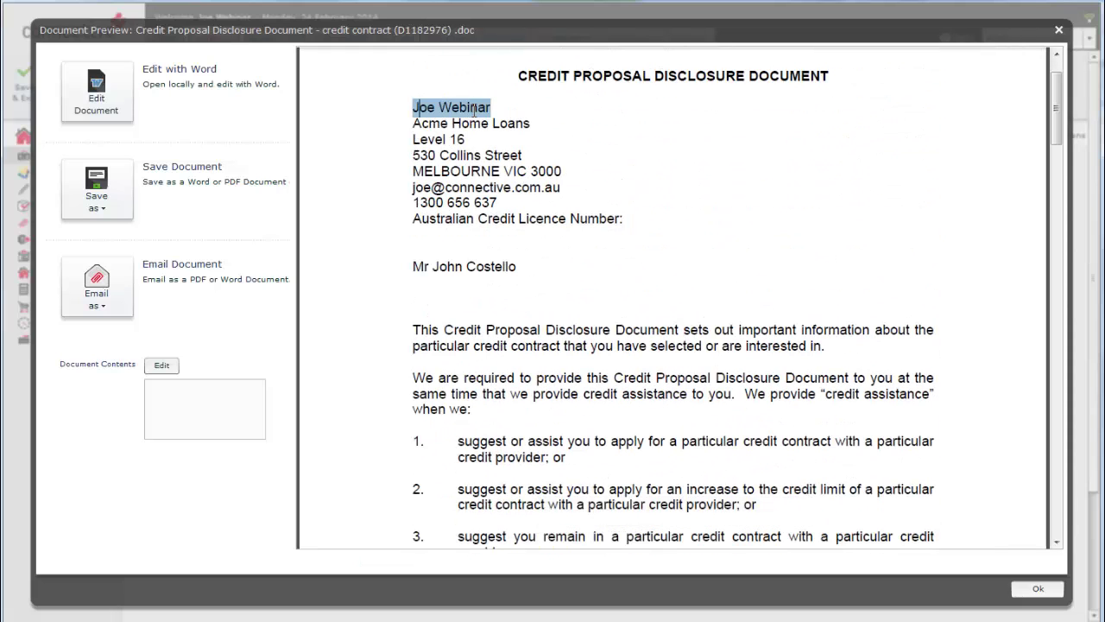
pyautogui.moveTo(416, 122); pyautogui.dragTo(481, 157)
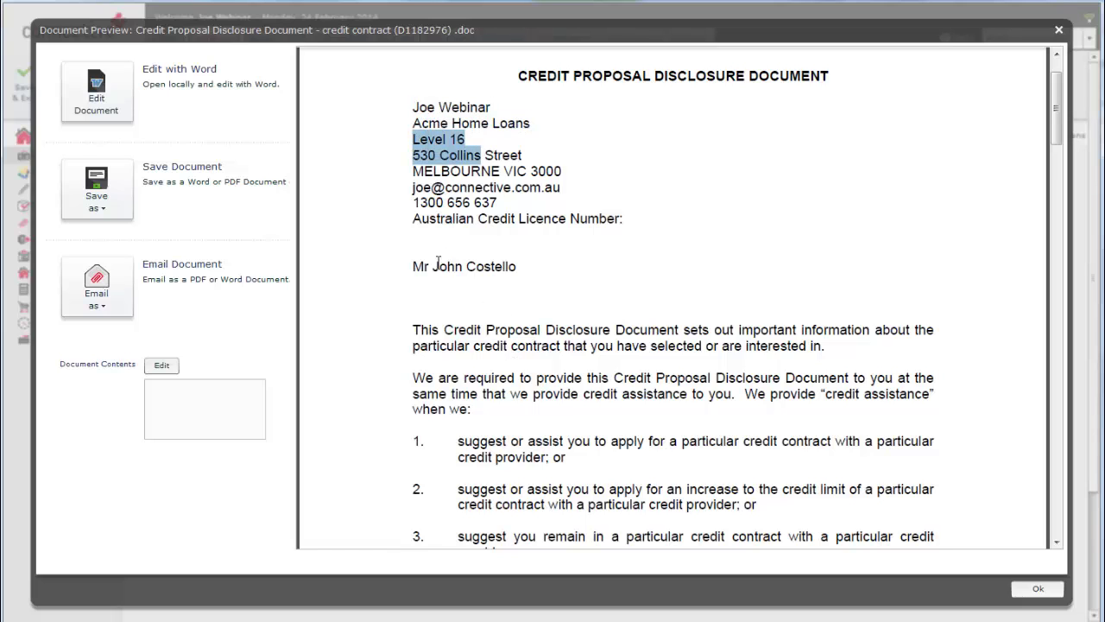
pyautogui.click(438, 261)
pyautogui.scroll(-5, 698, 419)
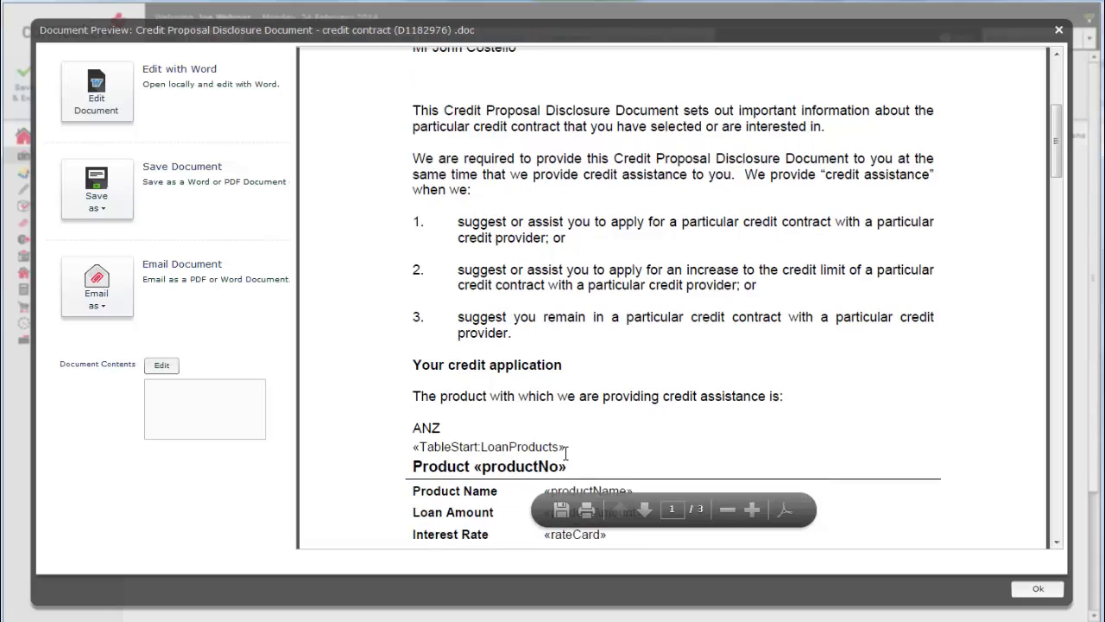
pyautogui.scroll(-6, 596, 458)
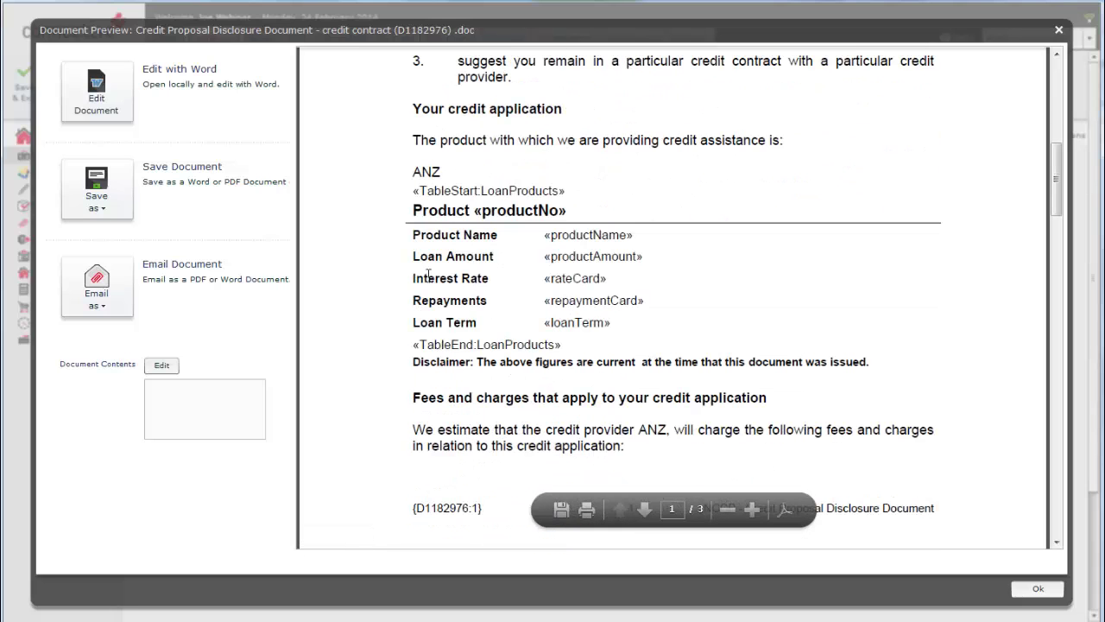
pyautogui.scroll(-10, 577, 393)
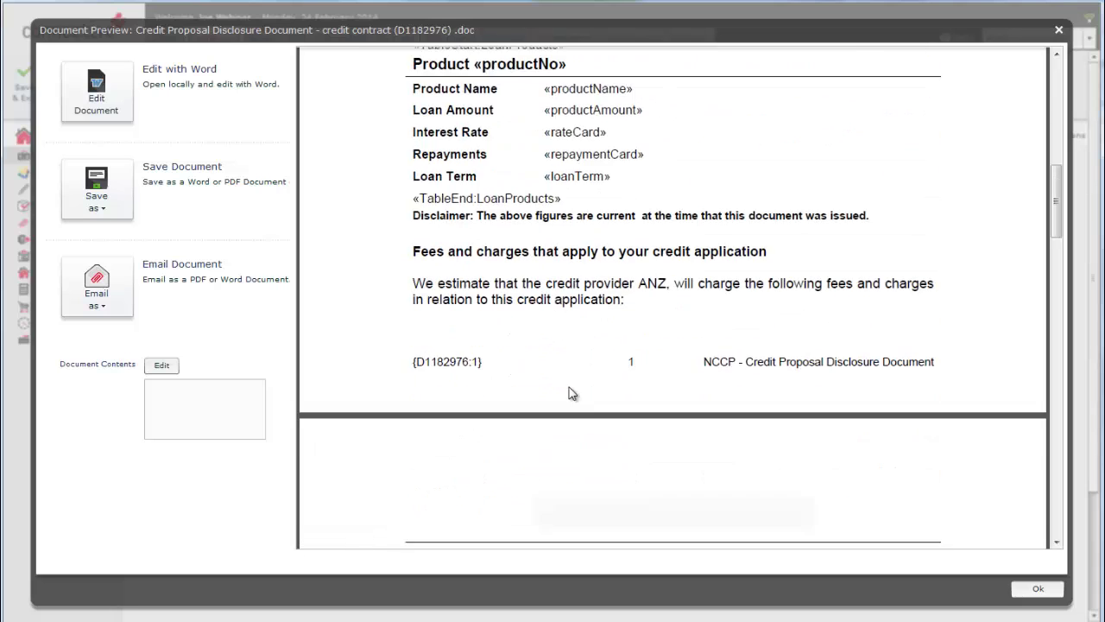
pyautogui.scroll(-3, 571, 390)
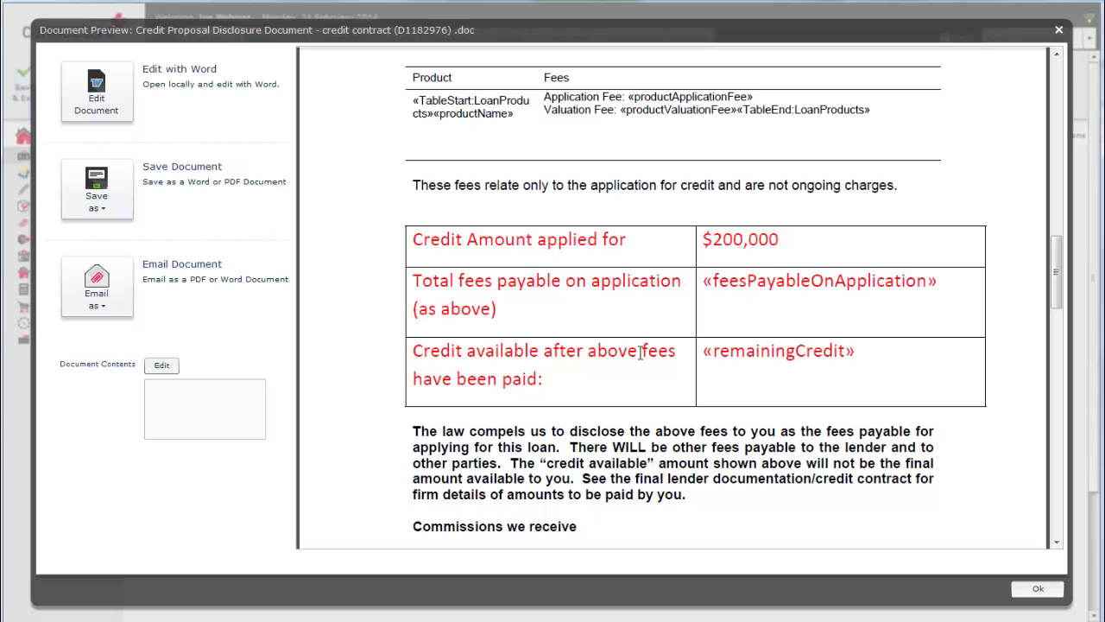
pyautogui.press('Escape')
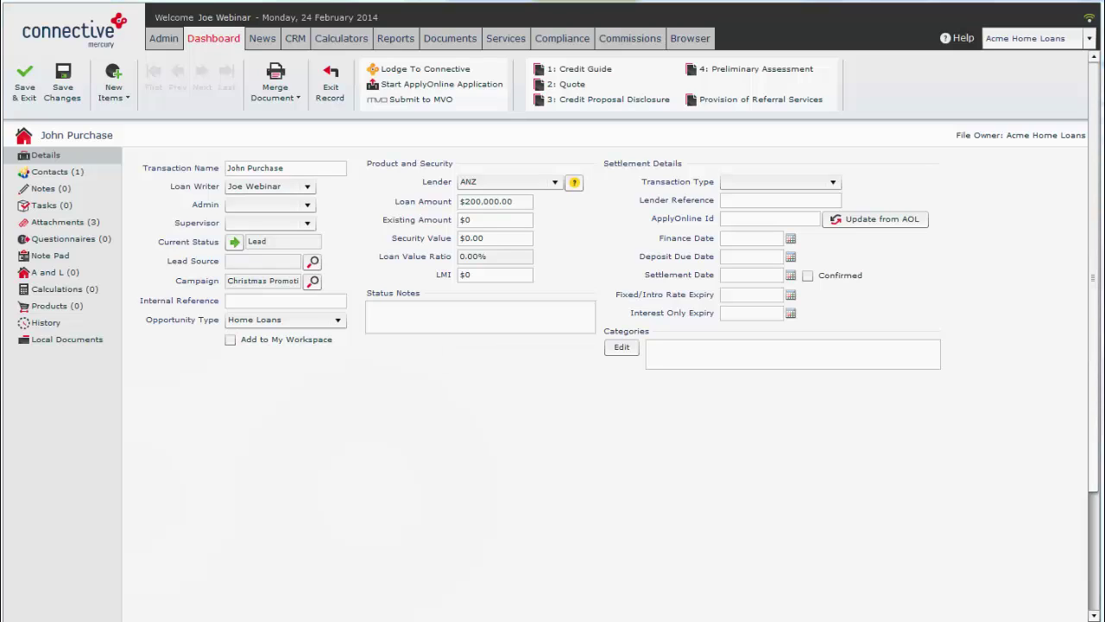
# Glance at the CRM Home Loans opportunities list, then return to the Merge Templates library.
pyautogui.click(433, 42)
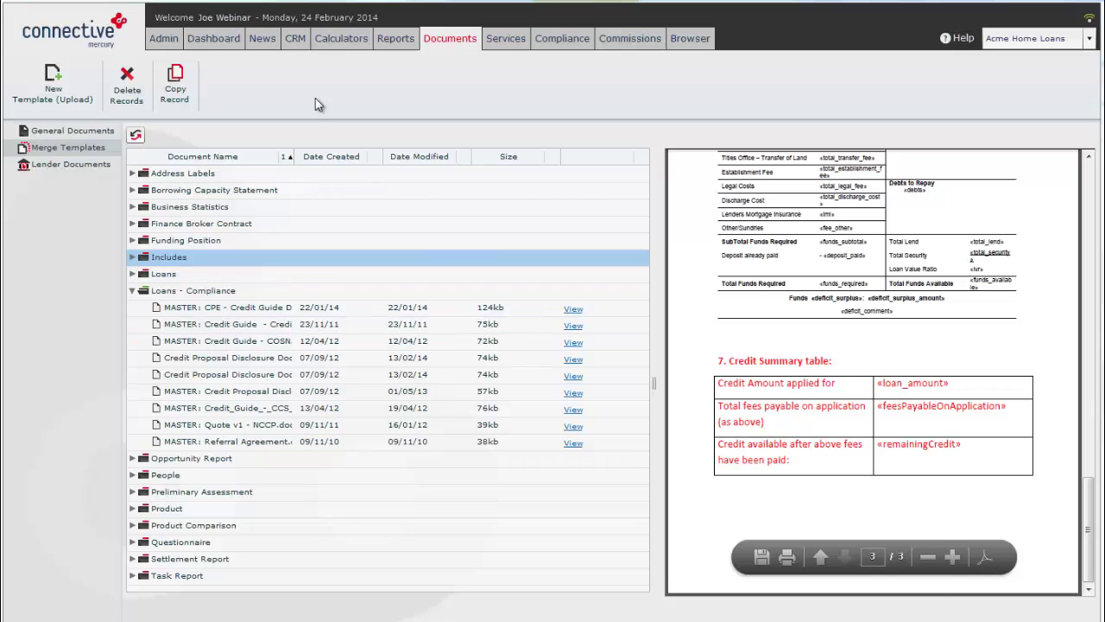
pyautogui.click(294, 38)
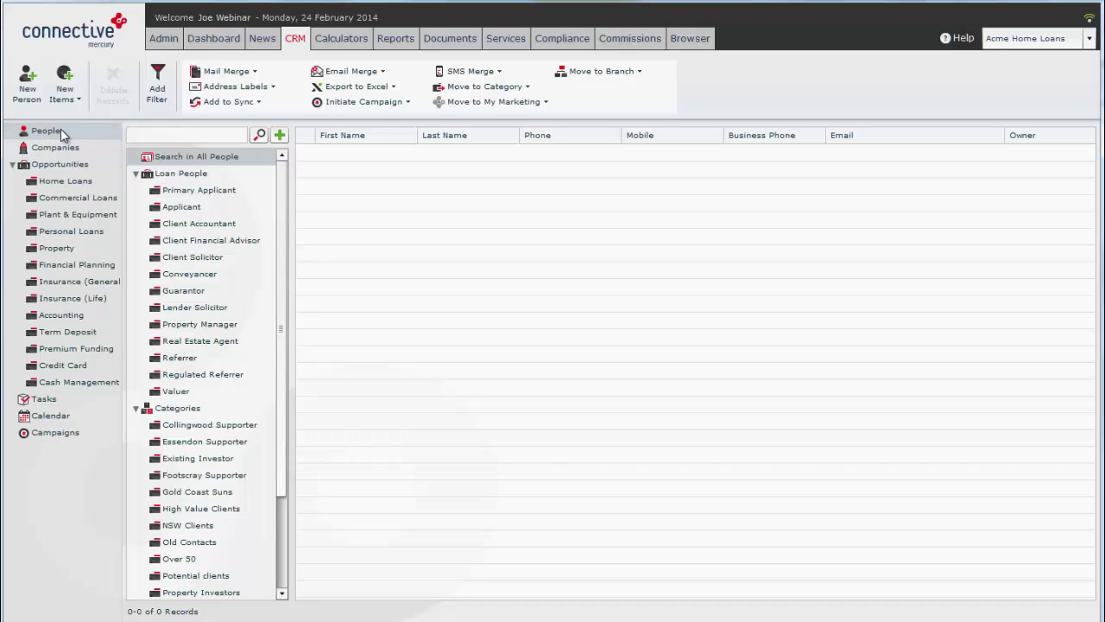
pyautogui.click(95, 179)
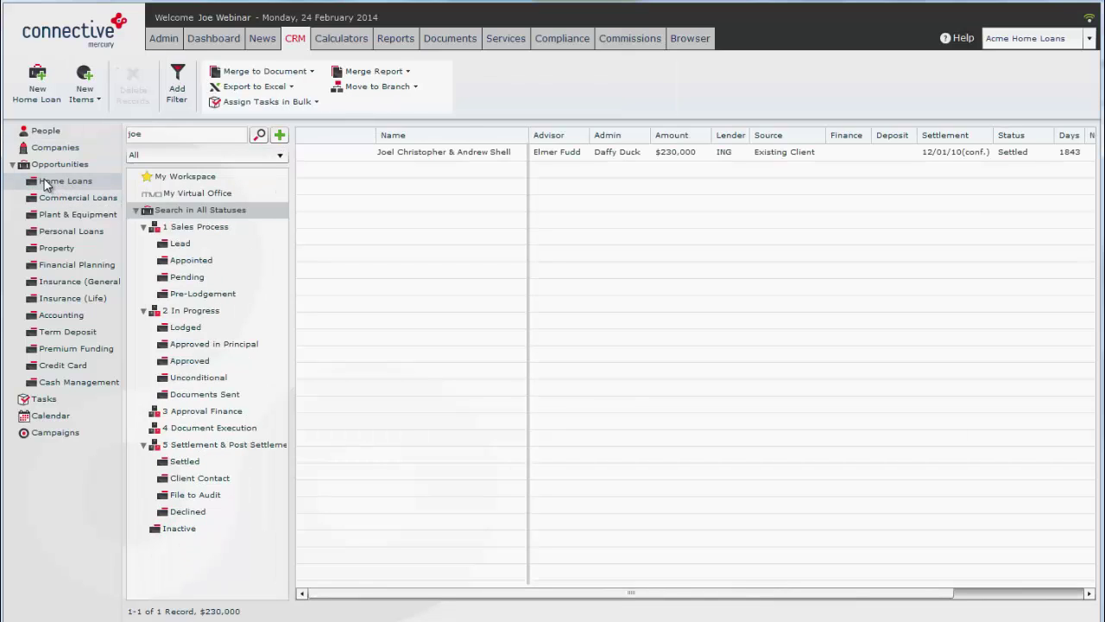
pyautogui.click(456, 38)
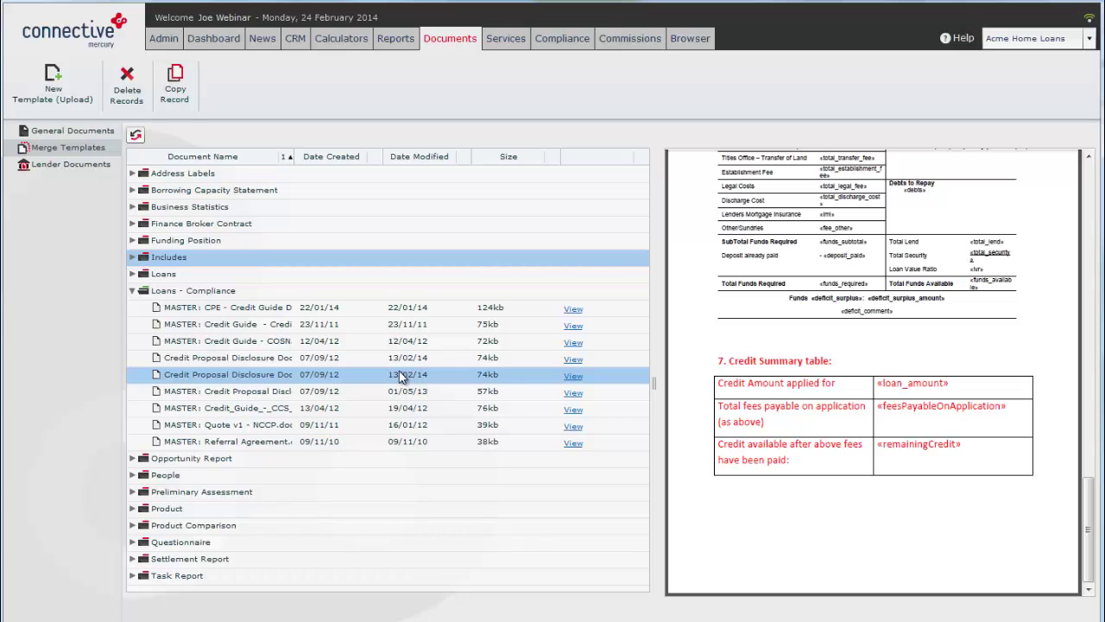
# Expand Loans and preview the MASTER: Loan Merge Fields.doc merge-field table.
pyautogui.click(132, 274)
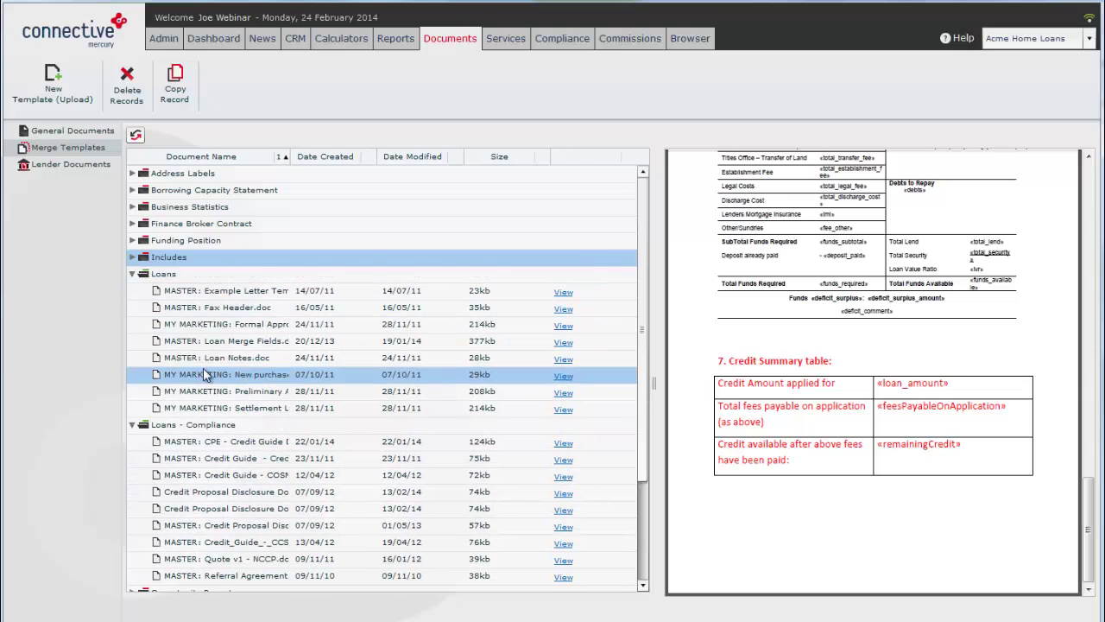
pyautogui.moveTo(288, 159); pyautogui.dragTo(384, 159)
pyautogui.click(275, 342)
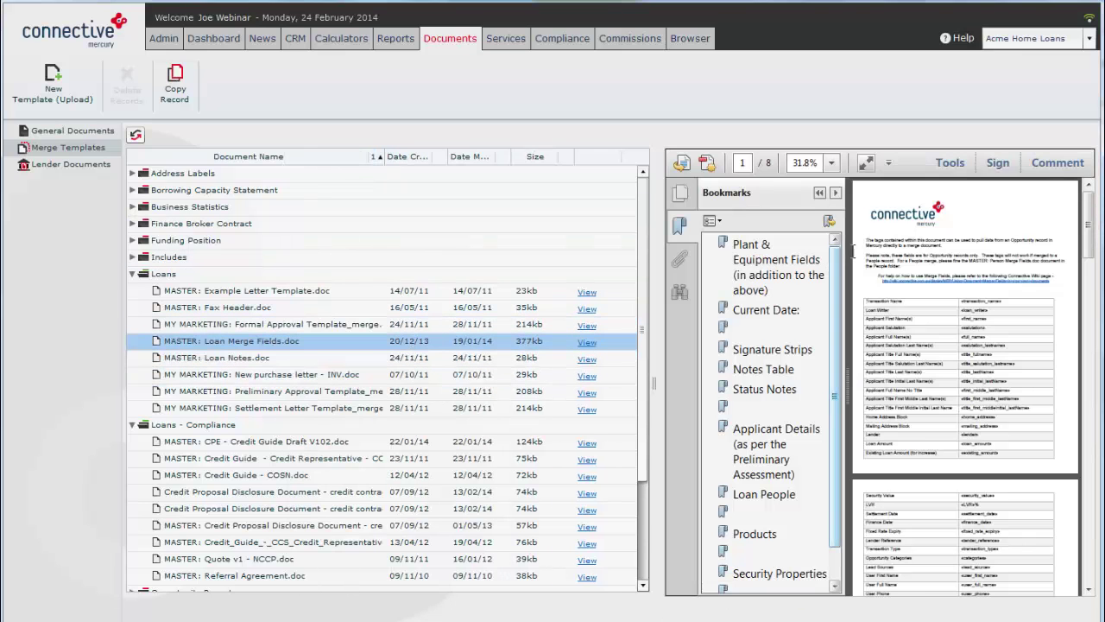
pyautogui.moveTo(843, 275); pyautogui.dragTo(643, 268)
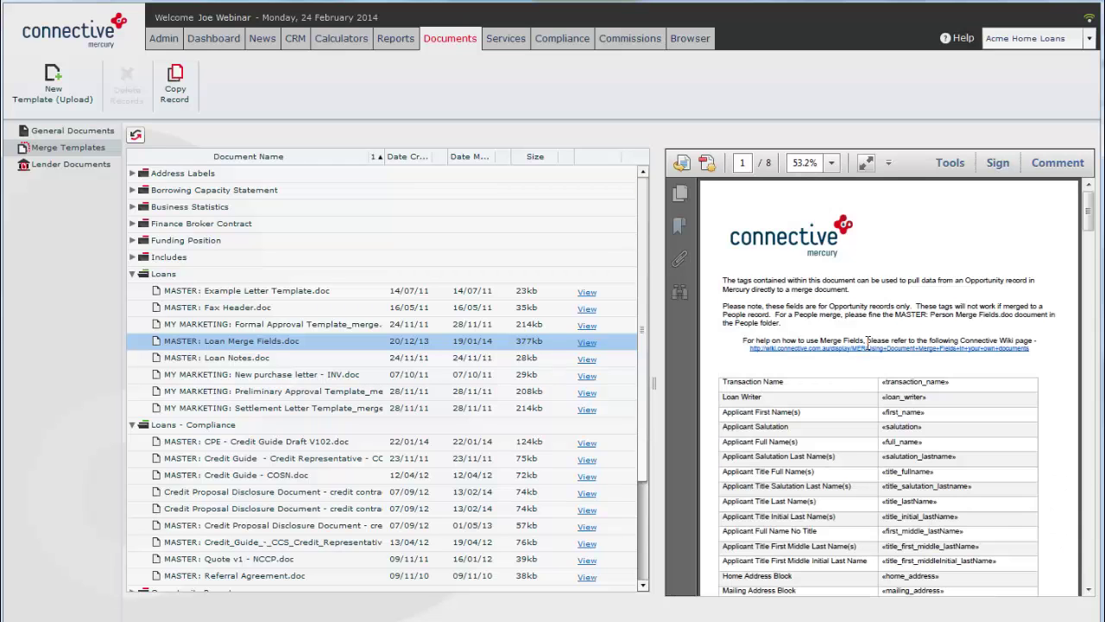
pyautogui.scroll(-3, 846, 413)
pyautogui.scroll(-1, 846, 413)
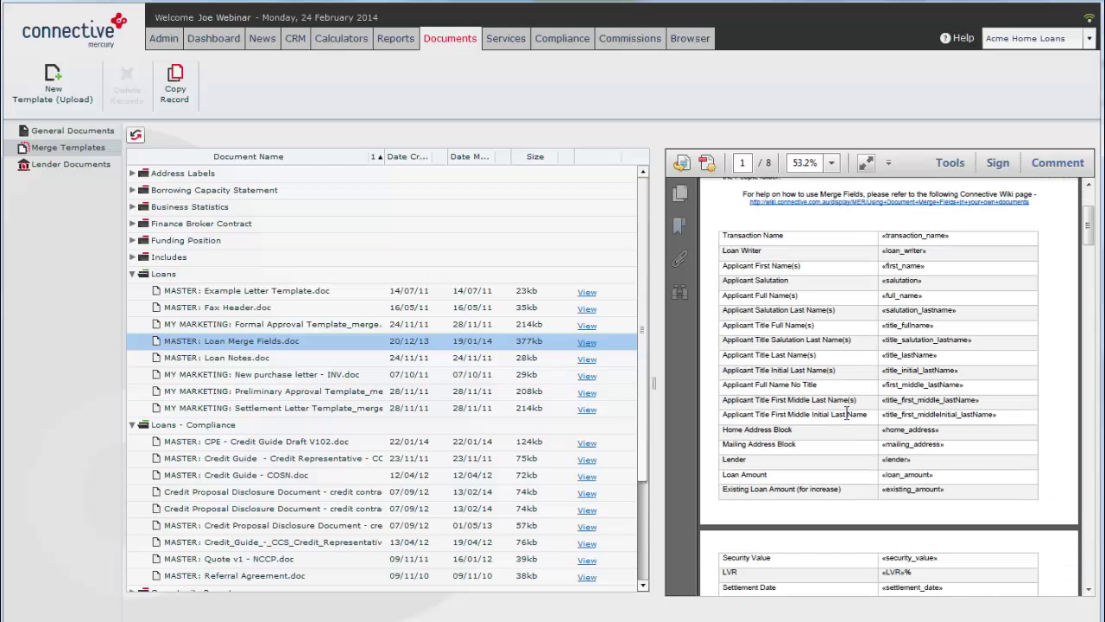
pyautogui.scroll(-1, 1088, 225)
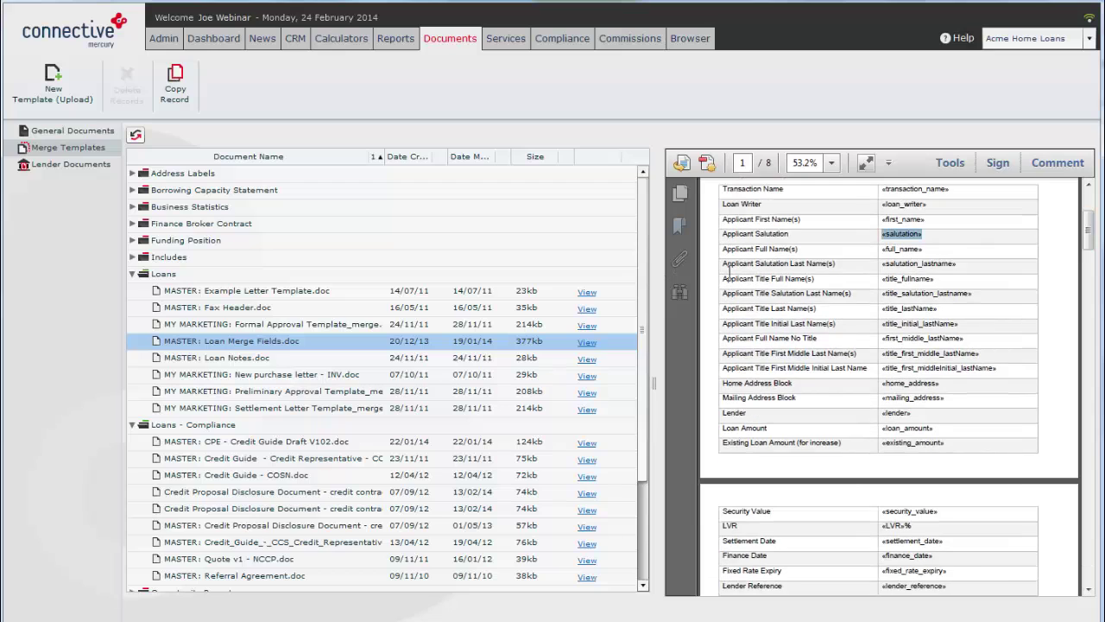
# Select the «first_name» field text, then collapse Loans - Compliance and expand People.
pyautogui.click(937, 235)
pyautogui.scroll(1, 985, 290)
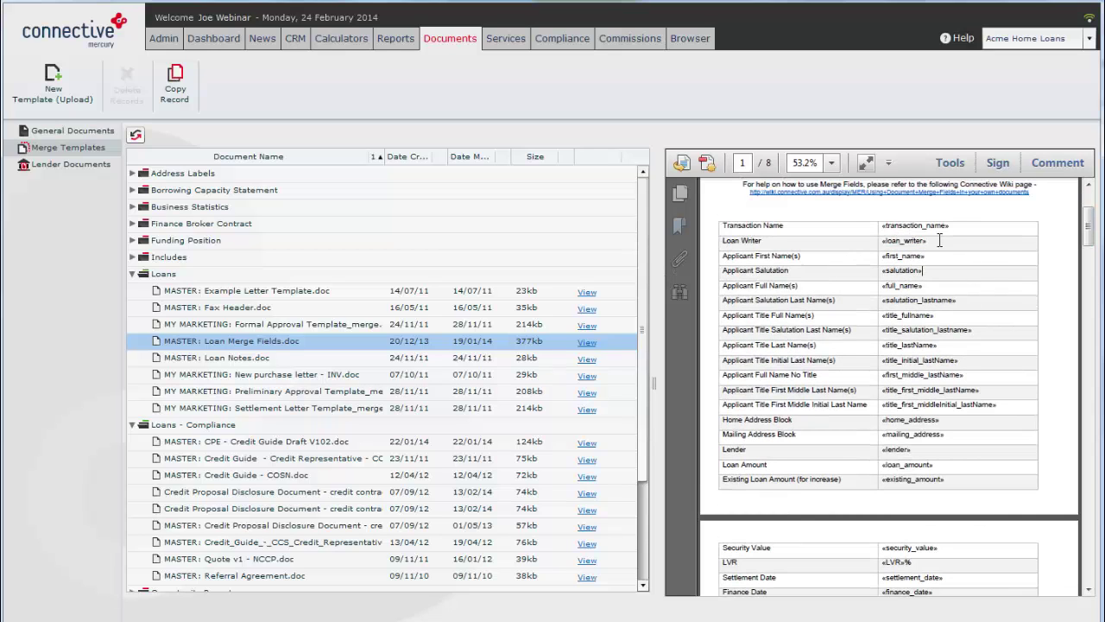
pyautogui.moveTo(931, 256); pyautogui.dragTo(881, 257)
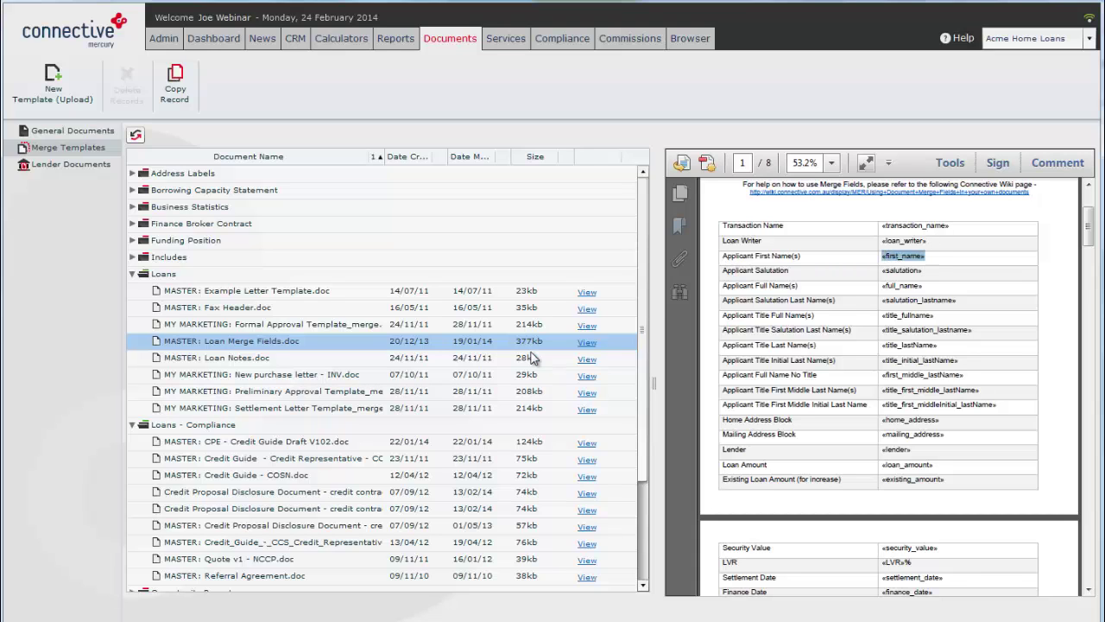
pyautogui.click(133, 425)
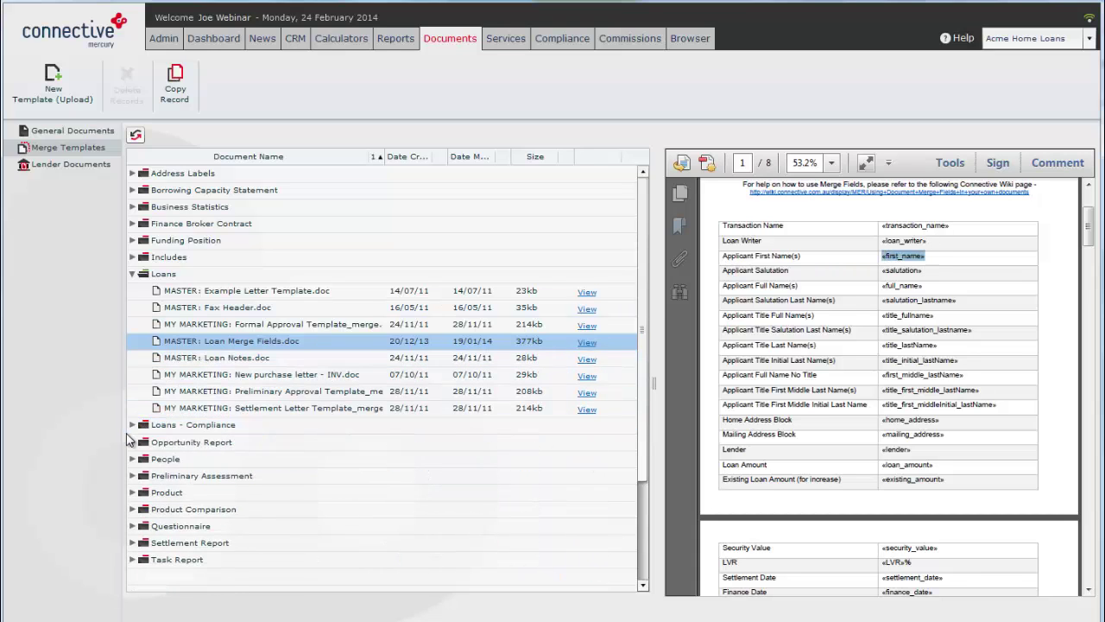
pyautogui.click(135, 459)
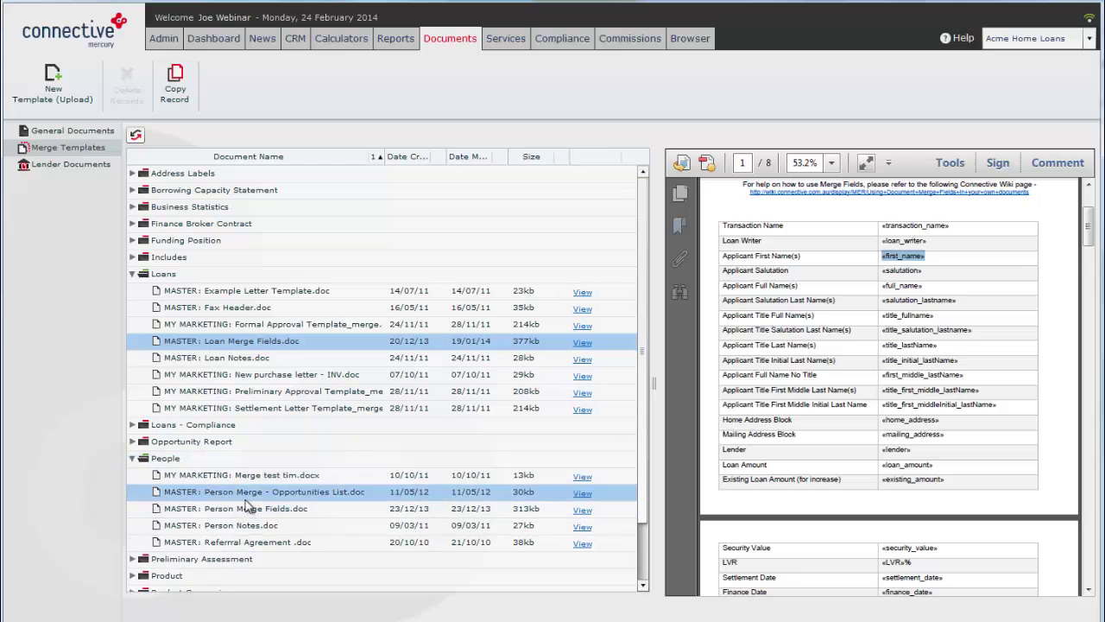
# Preview MASTER: Person Merge Fields.doc and scroll through its people tags like «first_name» and «full_name».
pyautogui.click(247, 509)
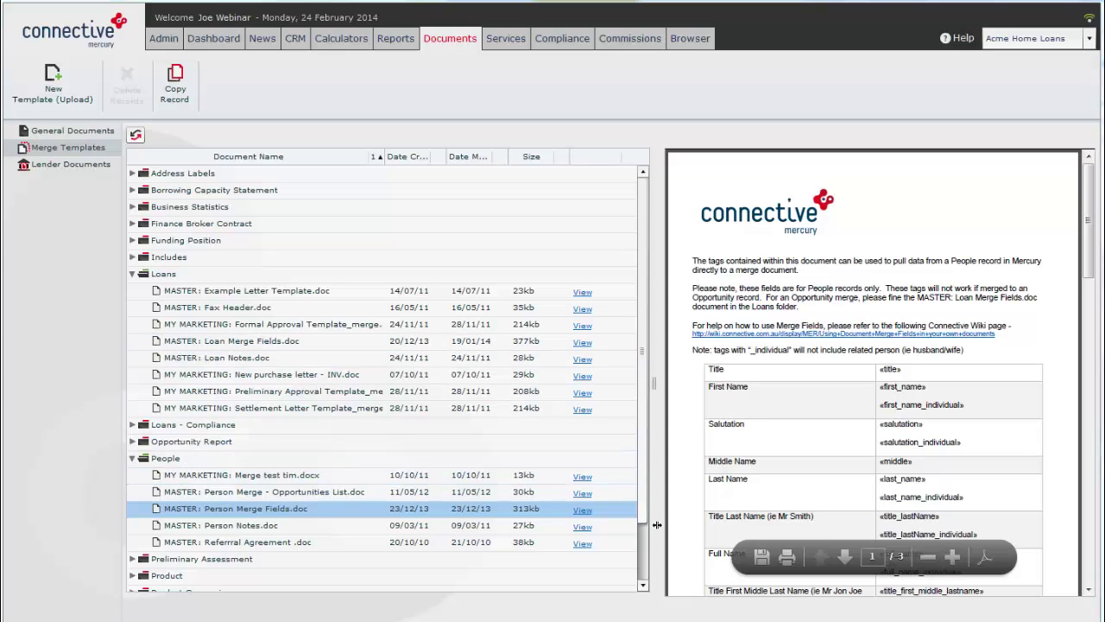
pyautogui.moveTo(642, 350)
pyautogui.mouseDown()
pyautogui.moveTo(641, 365)
pyautogui.moveTo(641, 349)
pyautogui.mouseUp()
pyautogui.moveTo(778, 350); pyautogui.dragTo(815, 517)
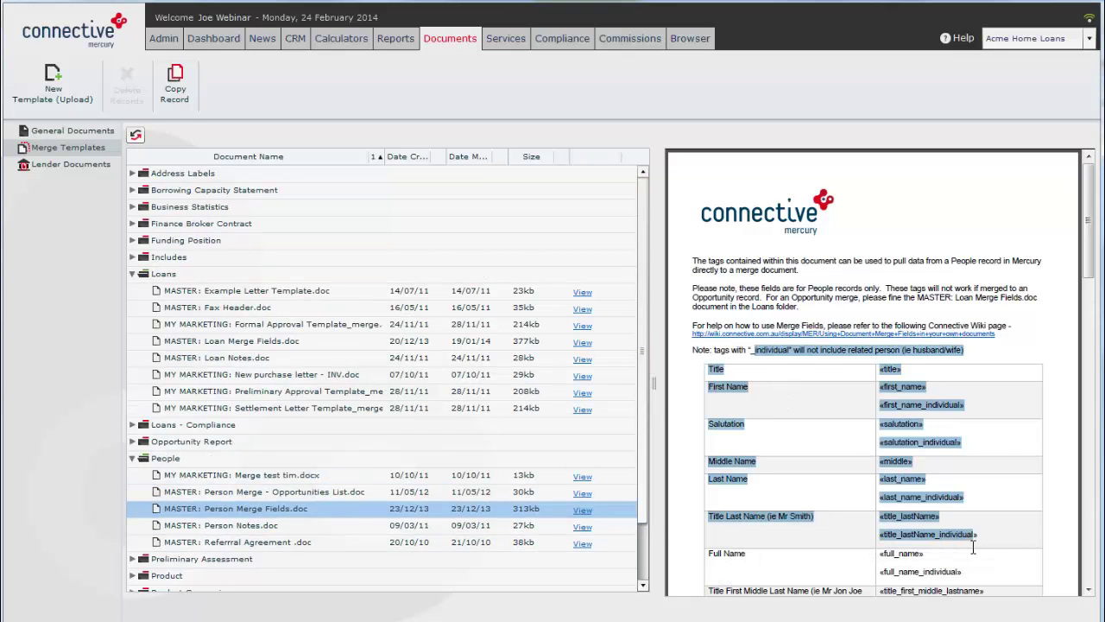
pyautogui.click(815, 517)
pyautogui.scroll(-10, 816, 517)
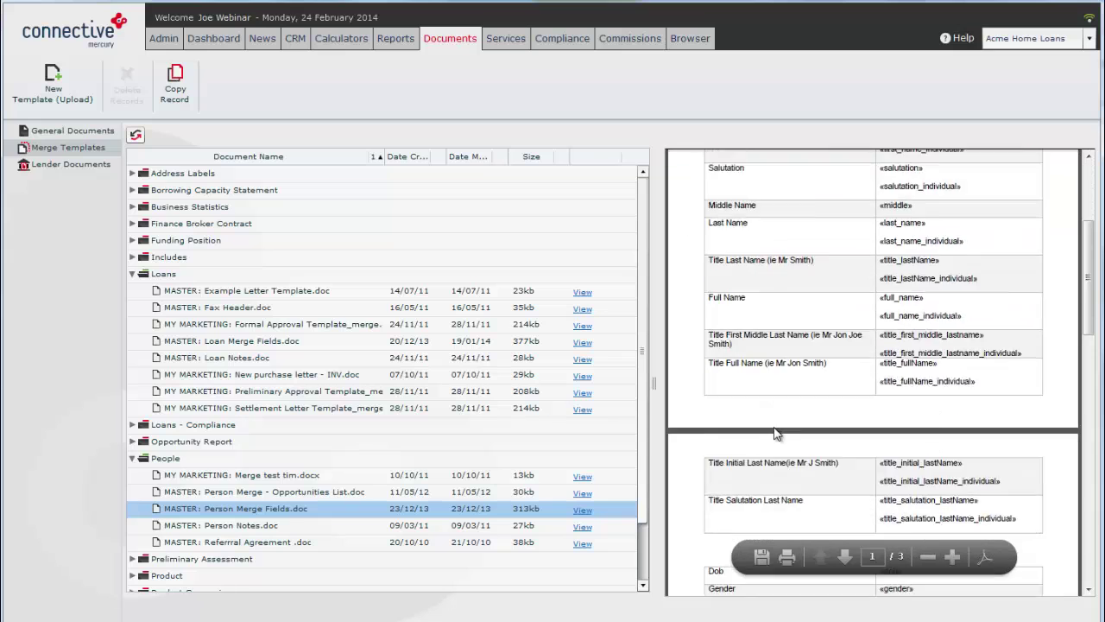
# Open the only record under CRM Home Loans.
pyautogui.click(298, 40)
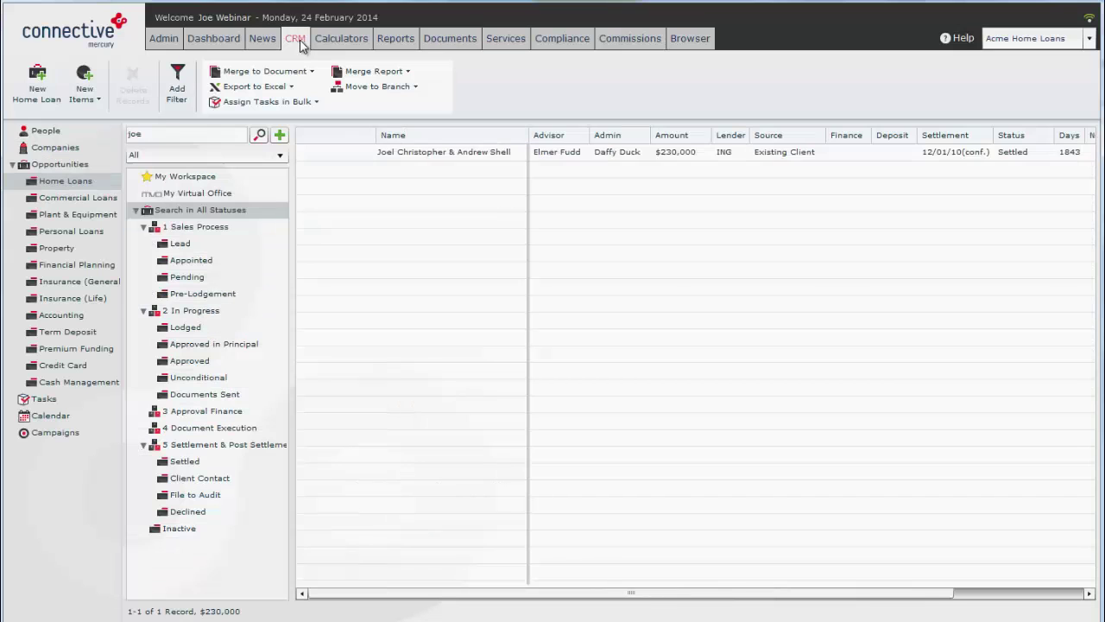
pyautogui.click(67, 131)
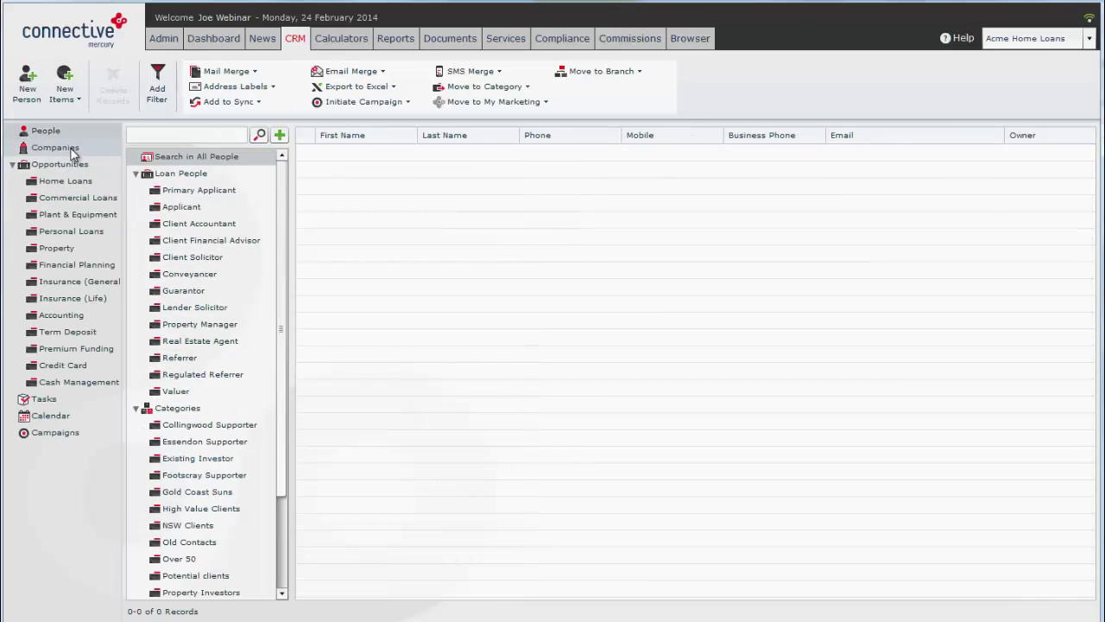
pyautogui.click(58, 185)
pyautogui.click(370, 155)
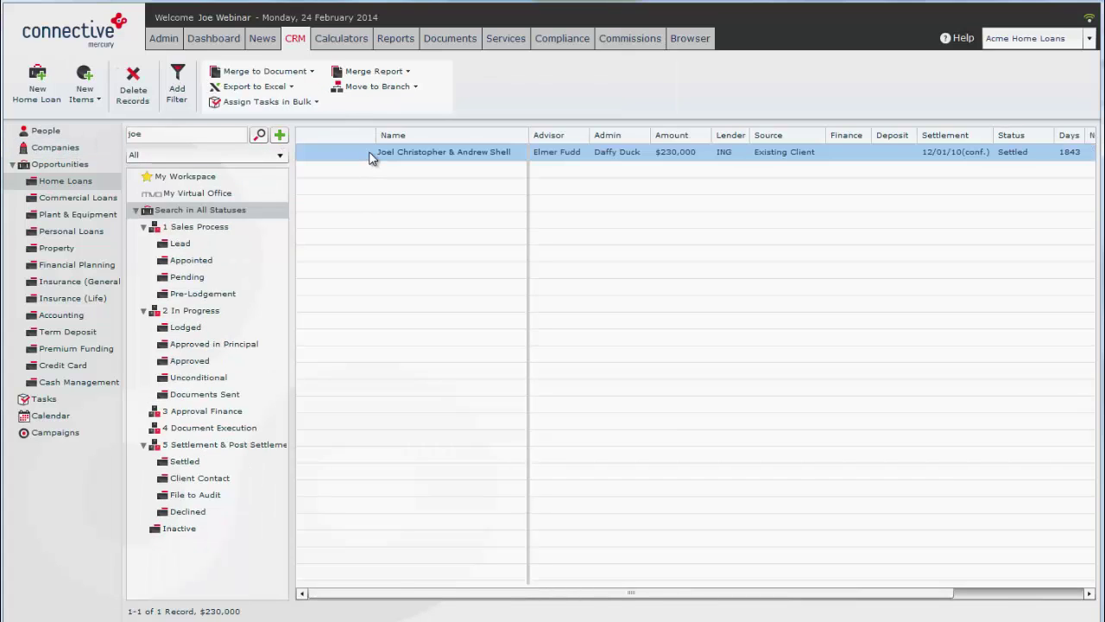
pyautogui.doubleClick(572, 152)
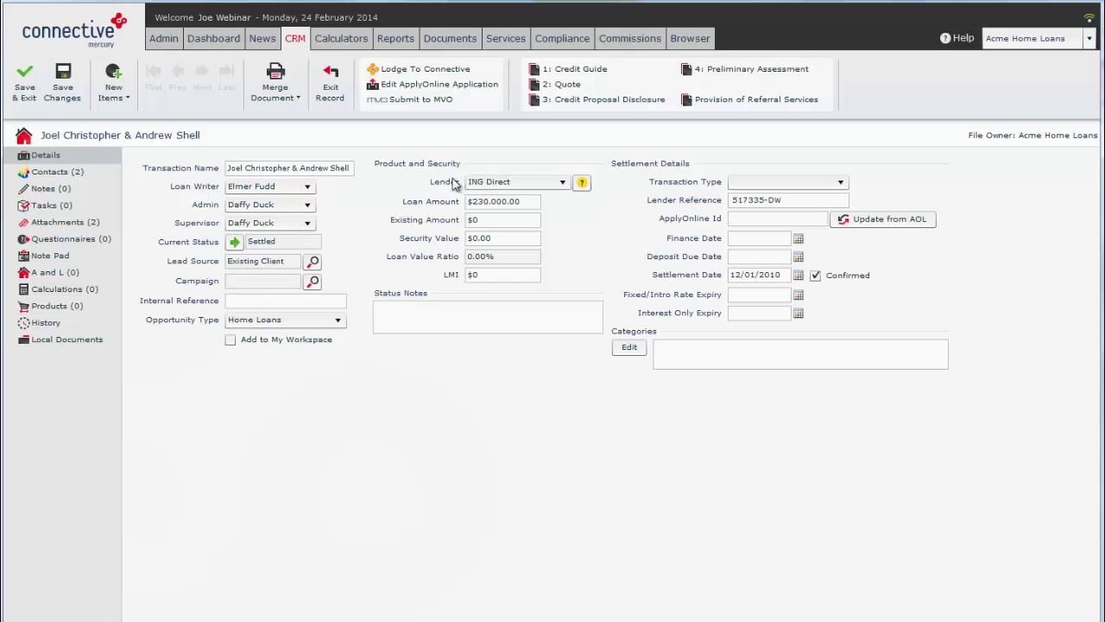
# Merge a letter template with the loan, choosing MASTER: Loan Merge Fields.doc.
pyautogui.click(285, 88)
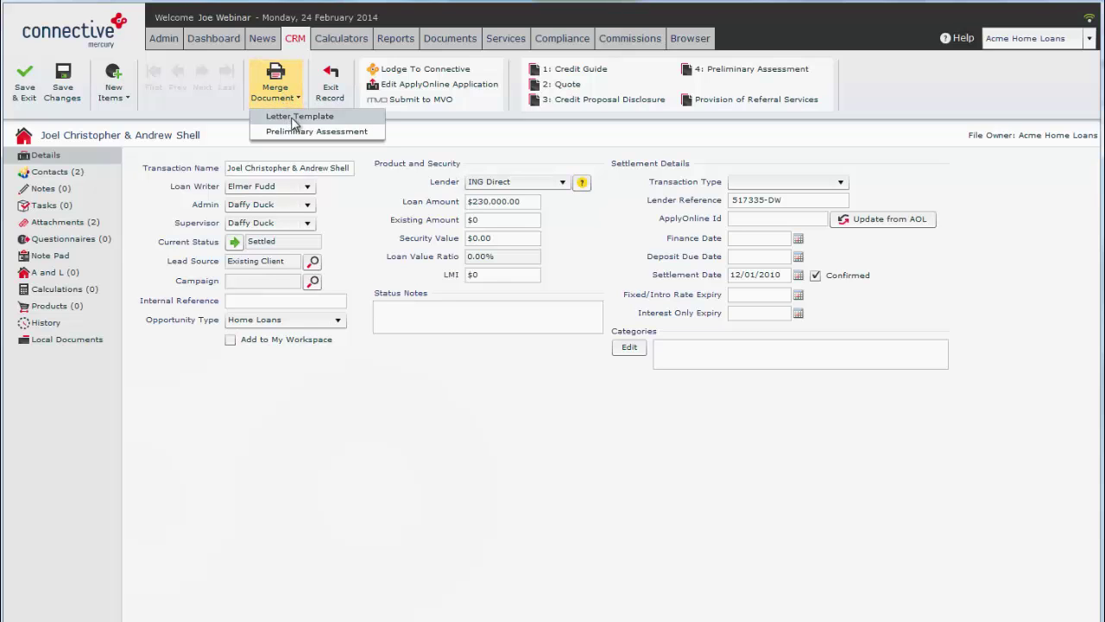
pyautogui.click(295, 120)
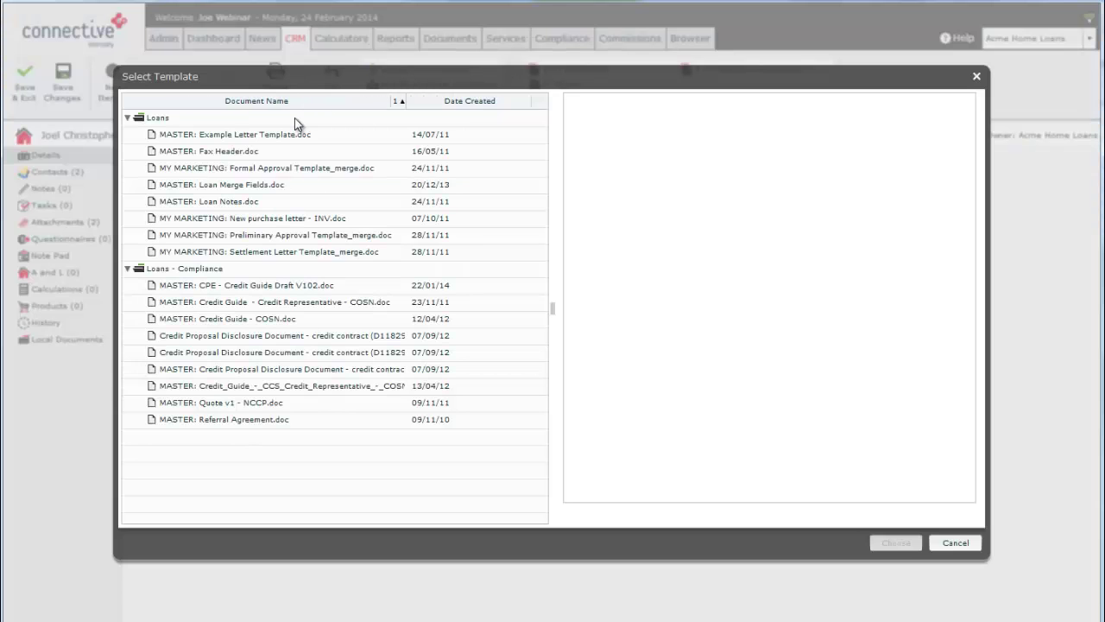
pyautogui.click(231, 188)
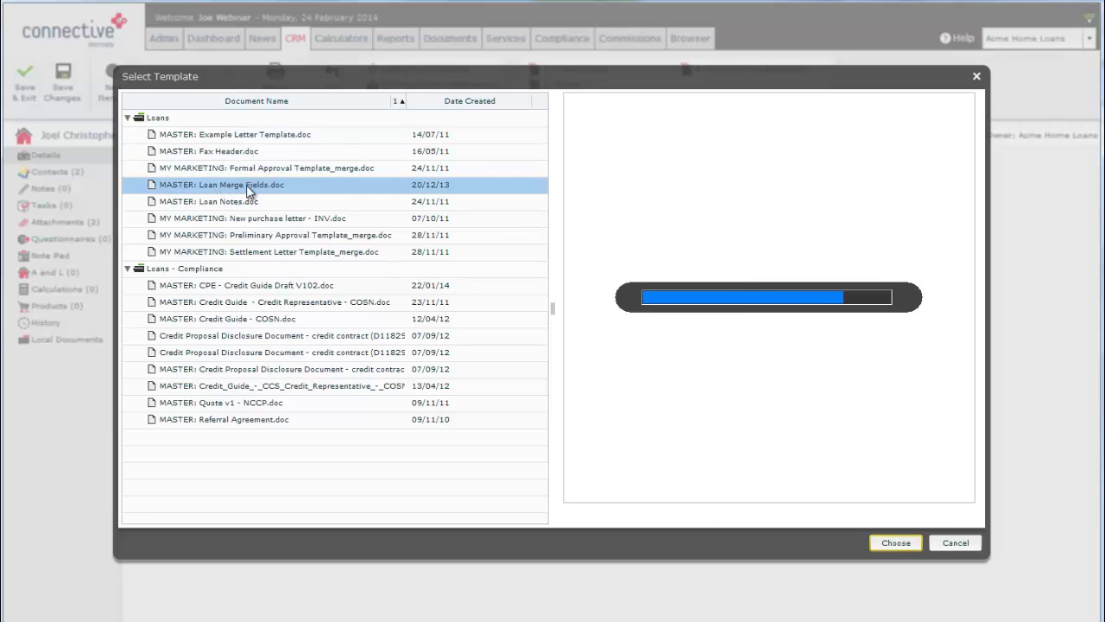
pyautogui.click(895, 543)
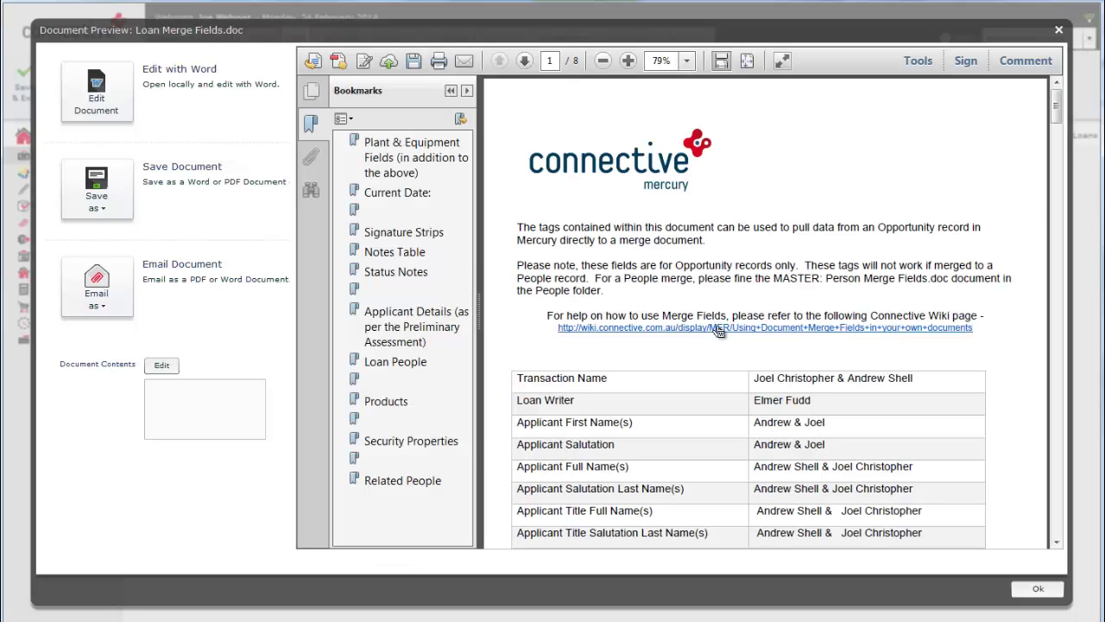
# Scroll through pages 1–3 of the merged Loan Merge Fields.doc to check filled values and dates.
pyautogui.moveTo(1058, 110); pyautogui.dragTo(1054, 168)
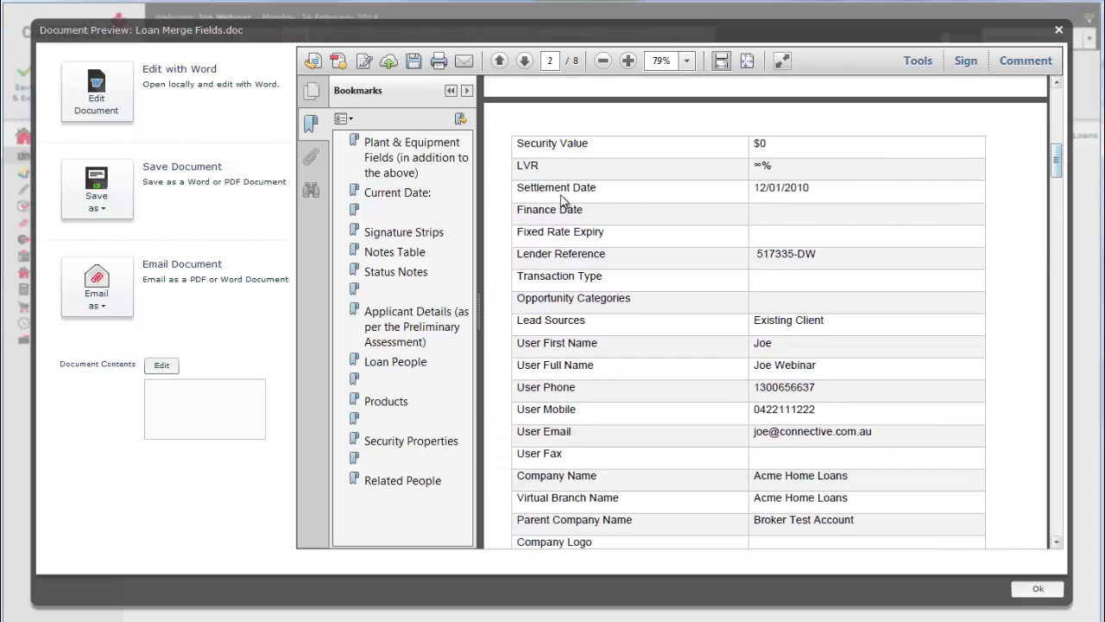
pyautogui.moveTo(562, 217); pyautogui.dragTo(631, 233)
pyautogui.click(765, 190)
pyautogui.moveTo(1054, 163); pyautogui.dragTo(1059, 252)
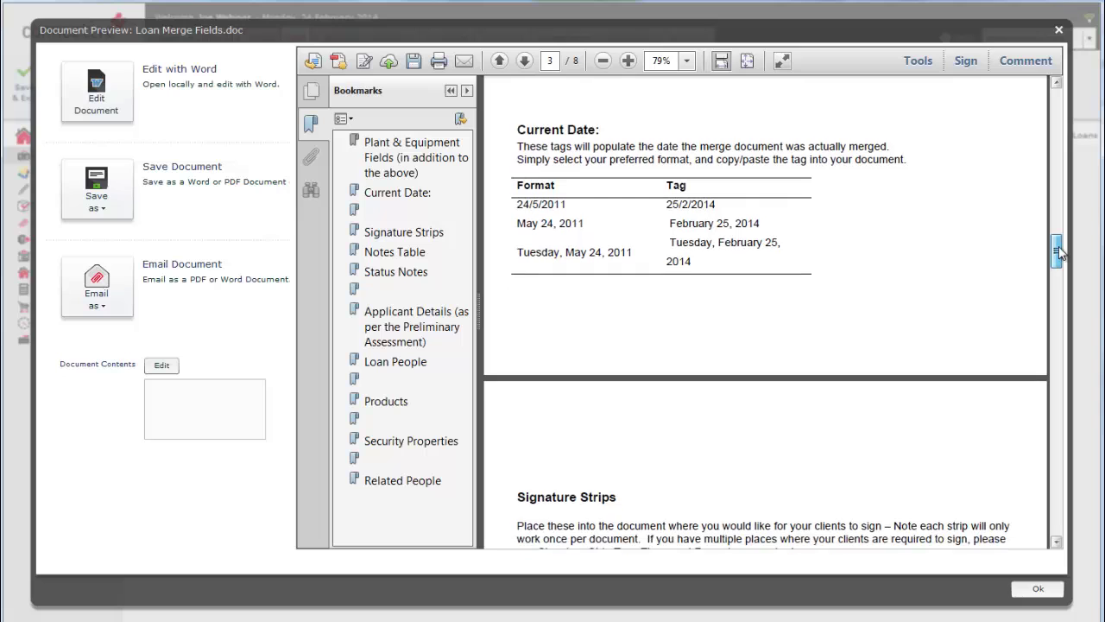
# Close the preview, collapse Loans in Merge Templates, and view MASTER: Person Merge Fields.doc in Word.
pyautogui.click(1039, 589)
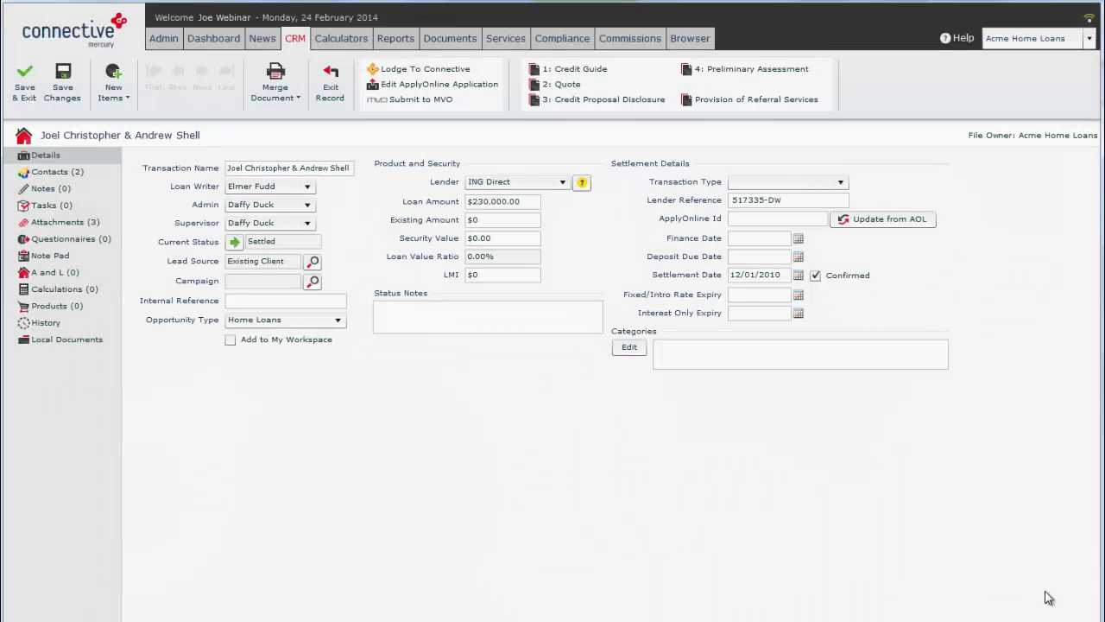
pyautogui.click(450, 39)
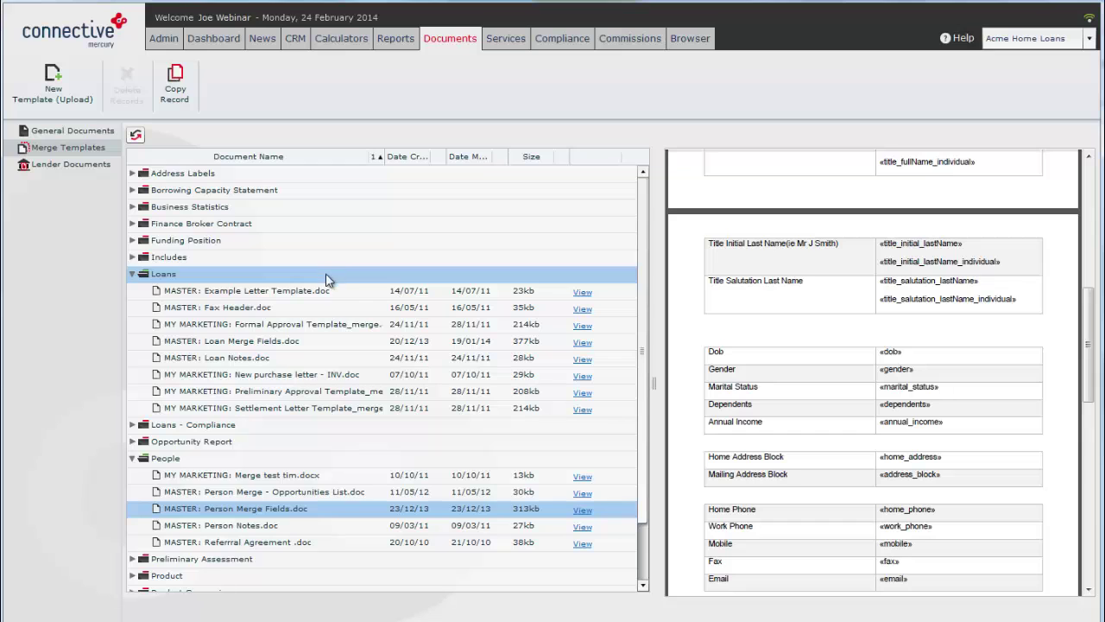
pyautogui.click(132, 274)
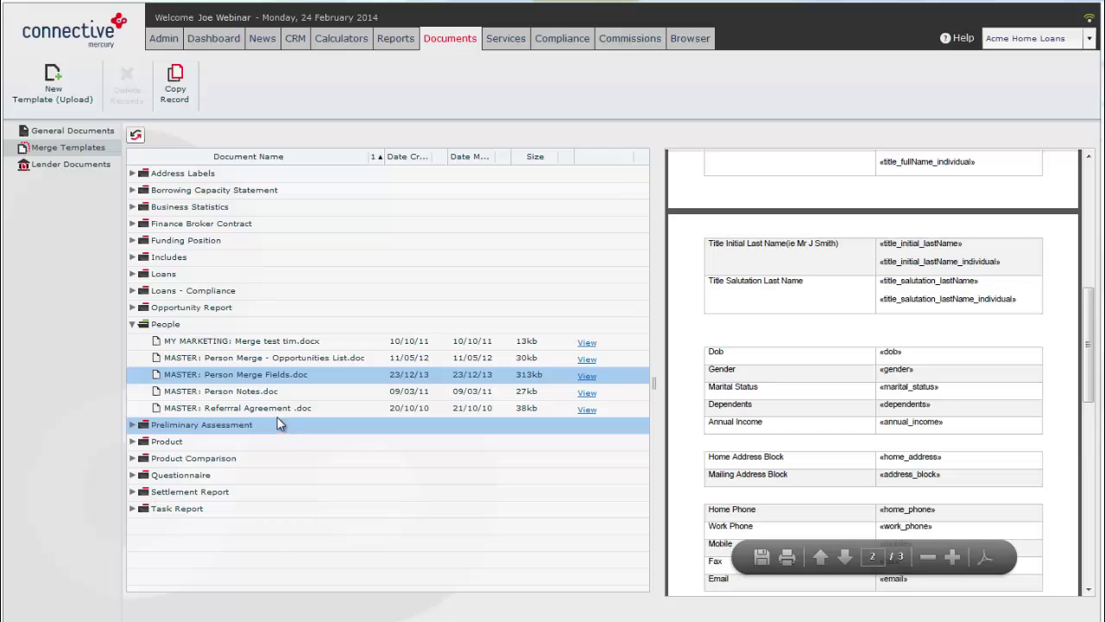
pyautogui.click(590, 378)
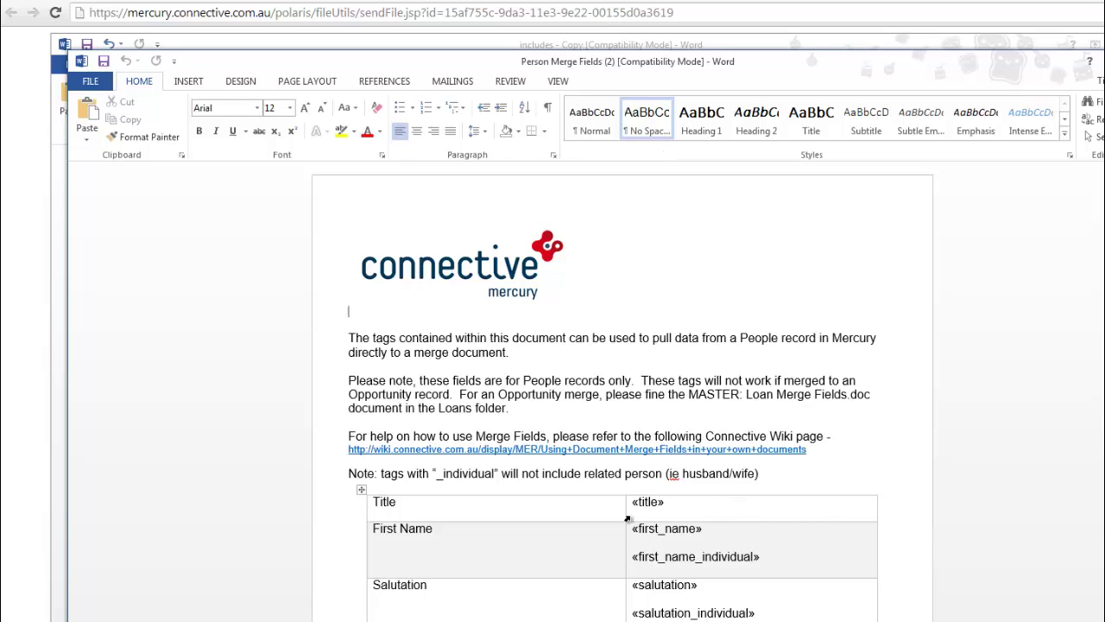
# Inspect the «first_name» and «title» merge fields in Person Merge Fields.
pyautogui.scroll(-3, 696, 403)
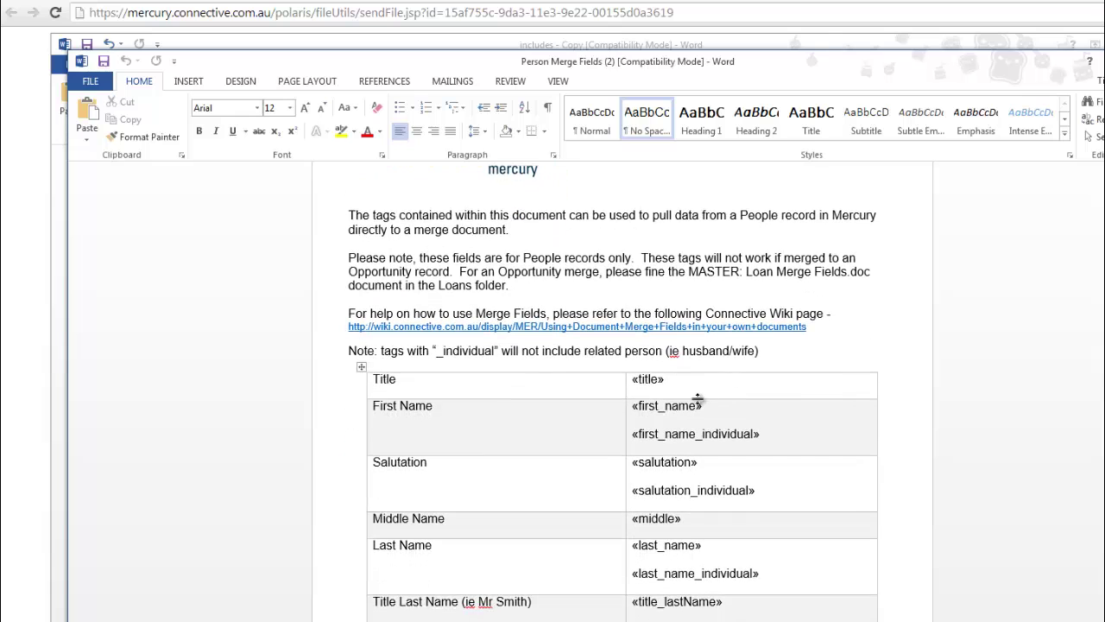
pyautogui.click(689, 406)
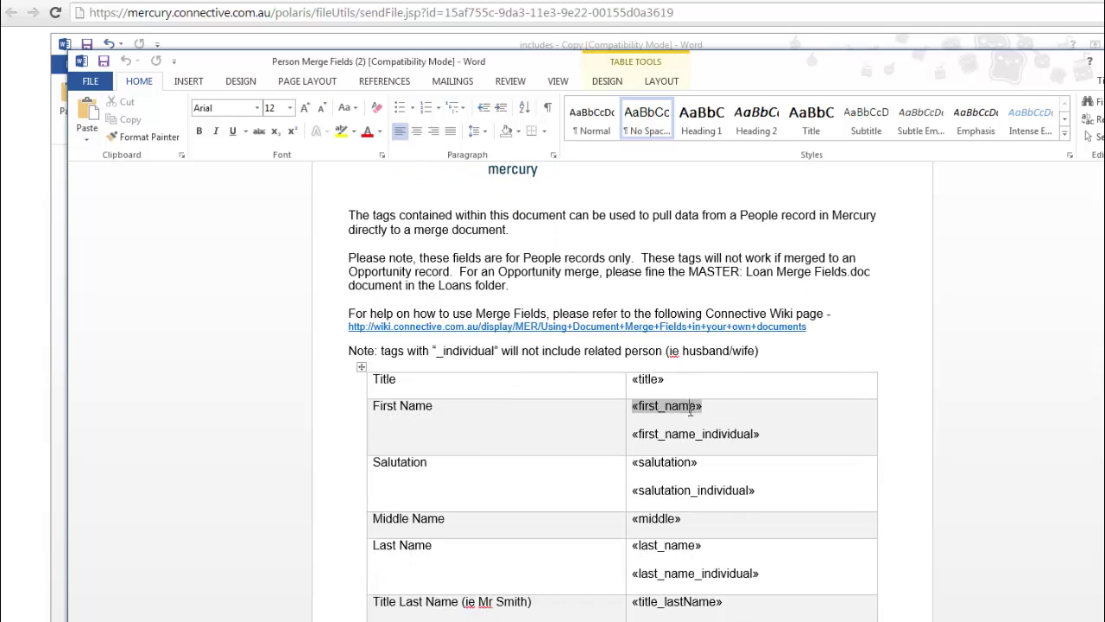
pyautogui.click(648, 380)
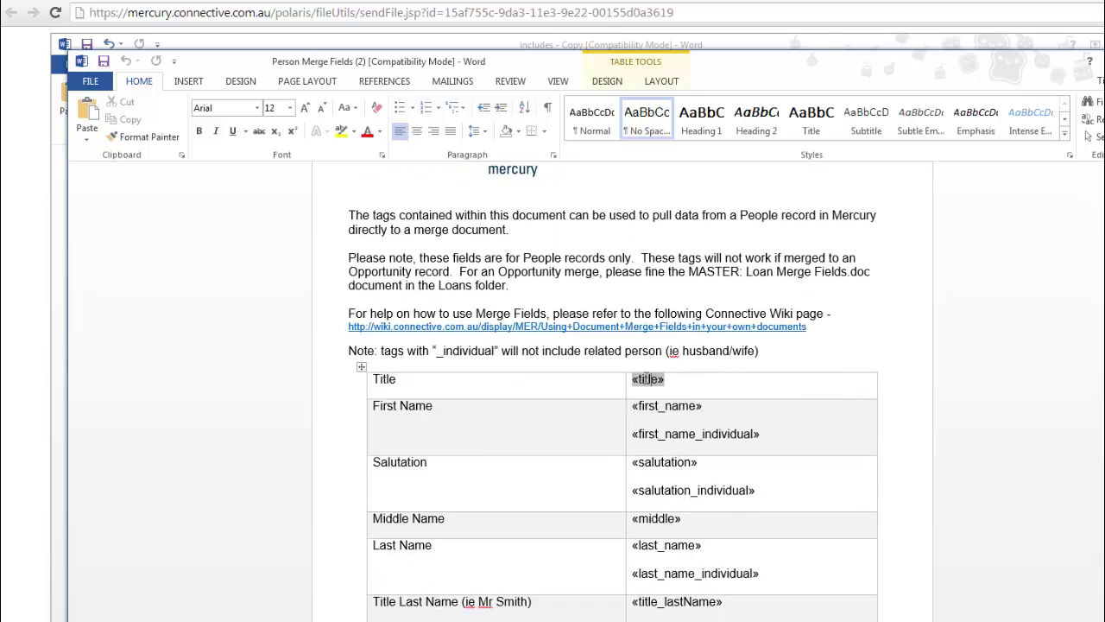
pyautogui.click(666, 406)
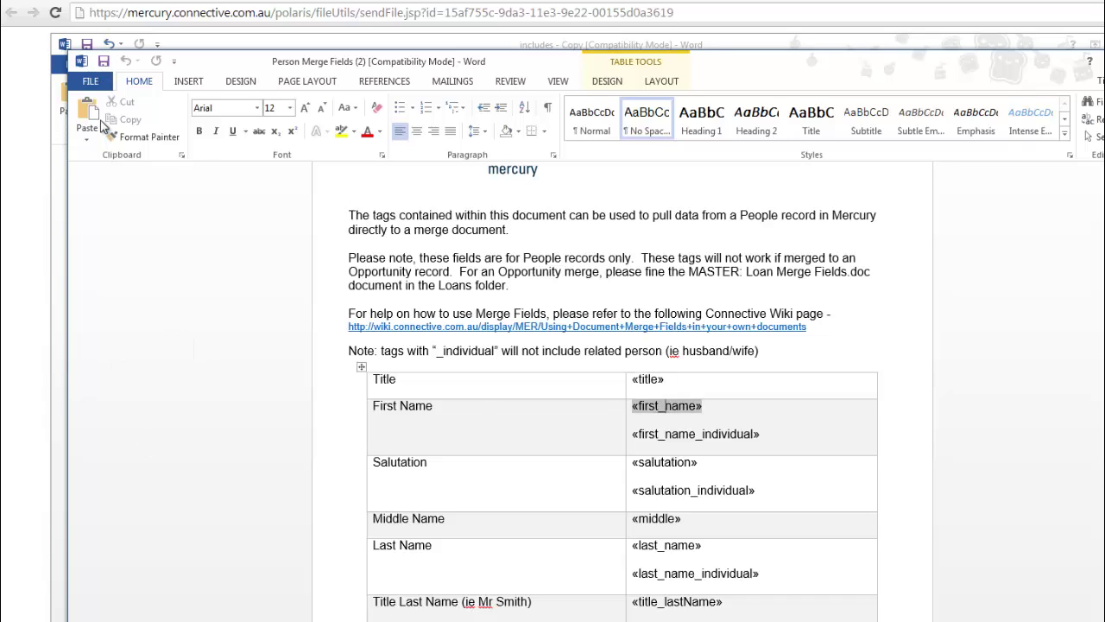
# Create a new blank Word document, Document1.
pyautogui.click(93, 80)
pyautogui.click(98, 148)
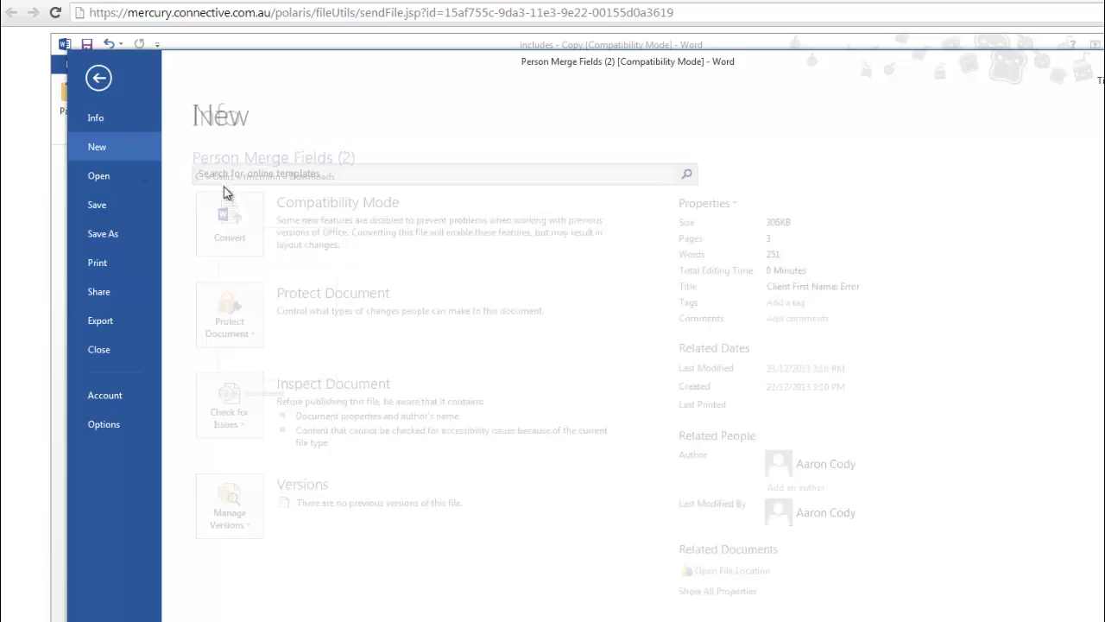
pyautogui.press('Escape')
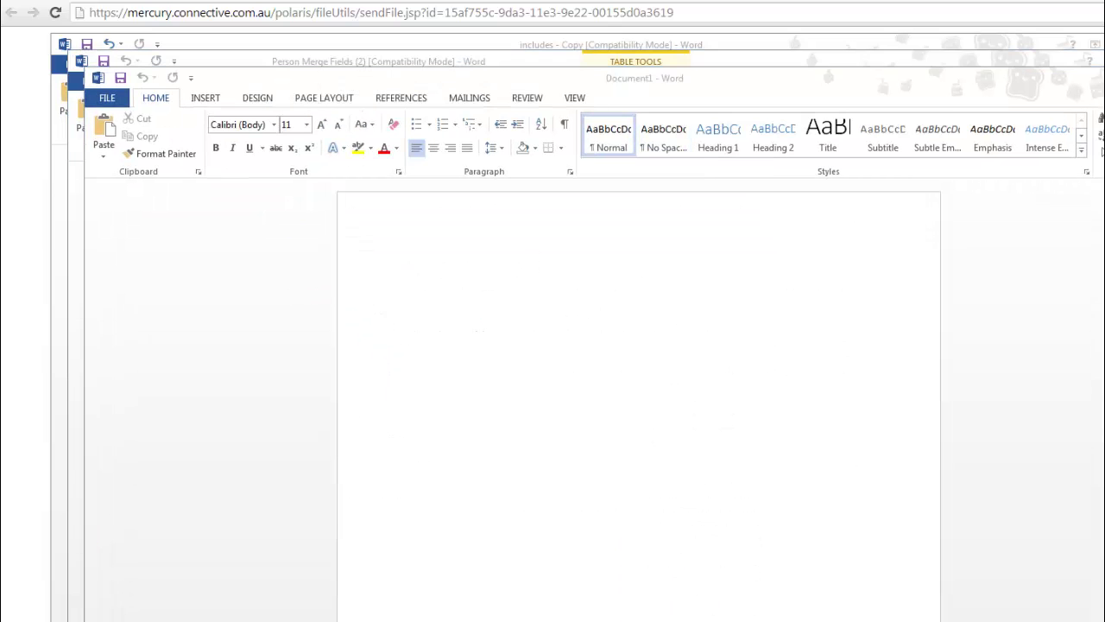
# Paste the «address_block» field into Document1, with an empty line above it.
pyautogui.hotkey('alt', 'F4')
pyautogui.scroll(8, 774, 460)
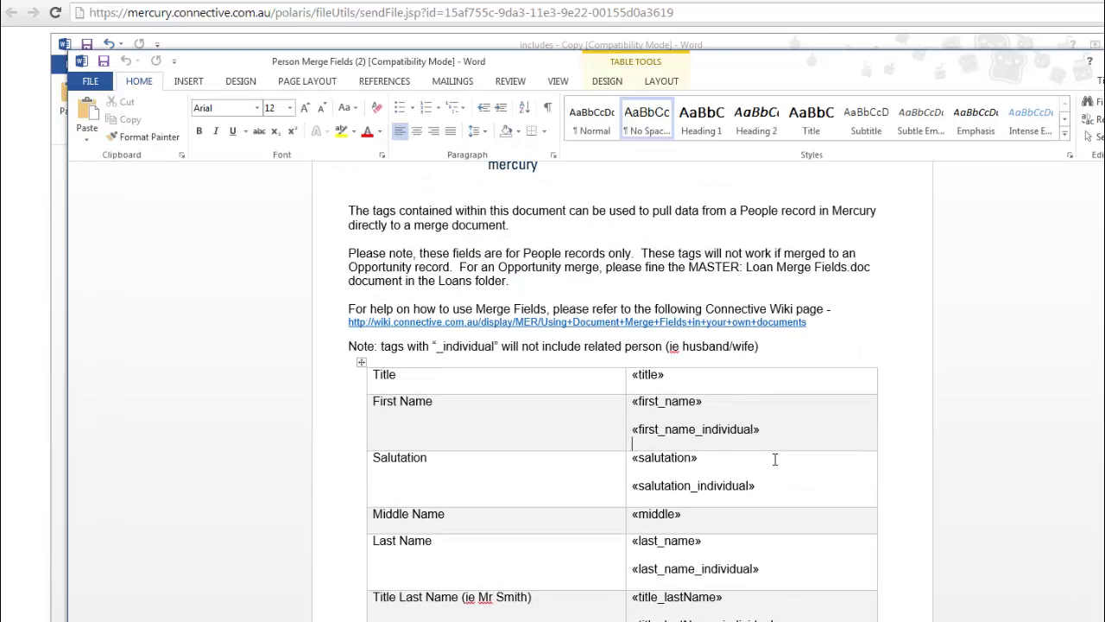
pyautogui.scroll(-6, 774, 459)
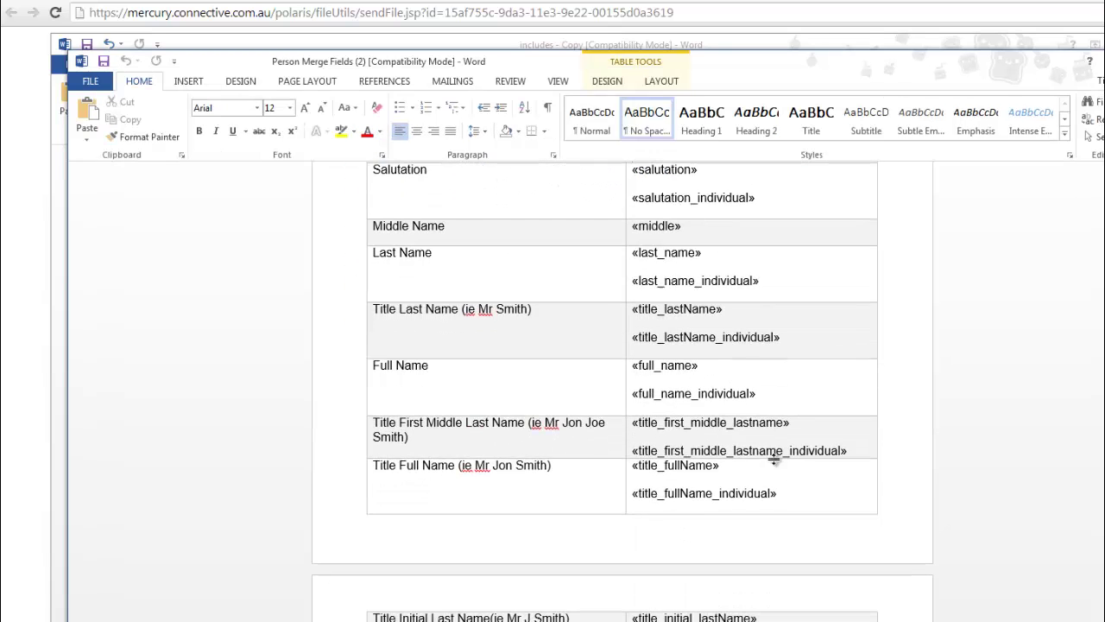
pyautogui.scroll(-10, 774, 460)
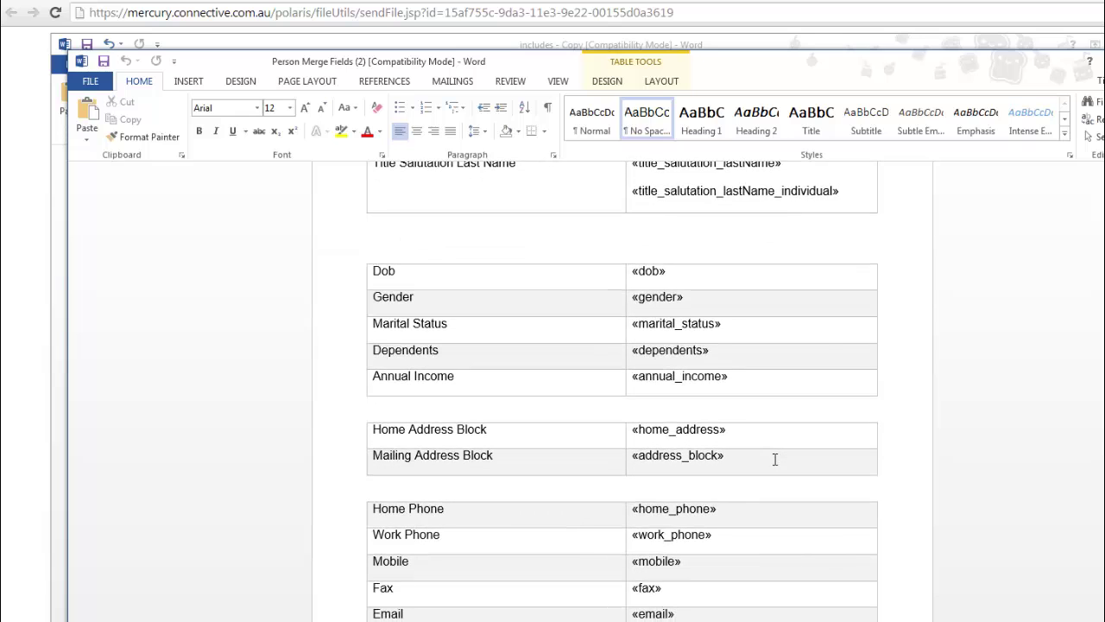
pyautogui.moveTo(757, 455); pyautogui.dragTo(628, 460)
pyautogui.hotkey('ctrl', 'c')
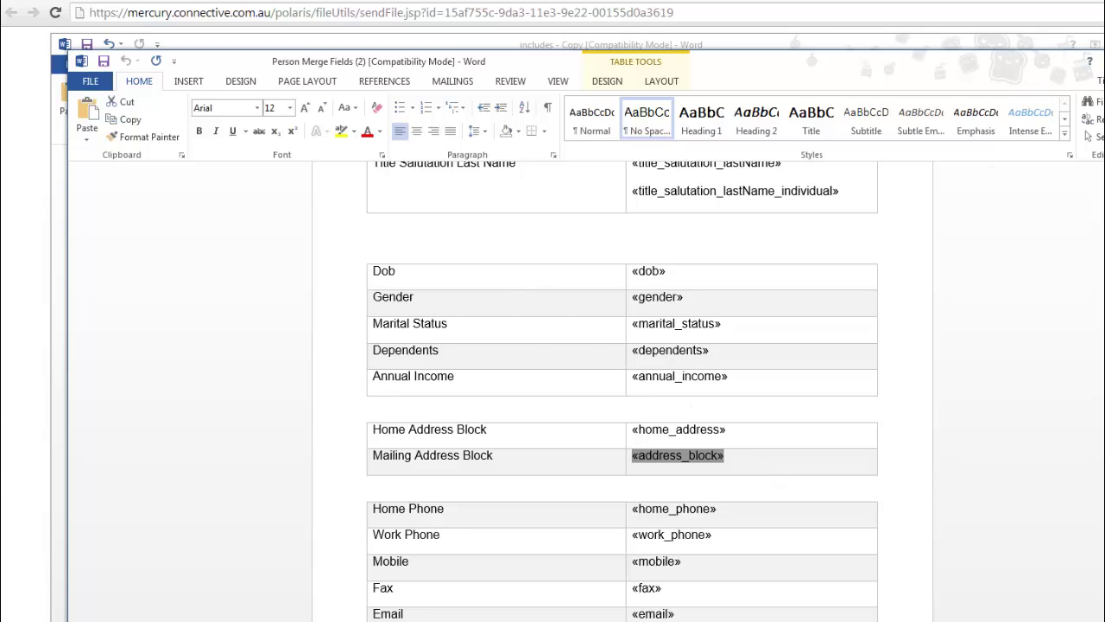
pyautogui.hotkey('ctrl', 'n')
pyautogui.hotkey('ctrl', 'v')
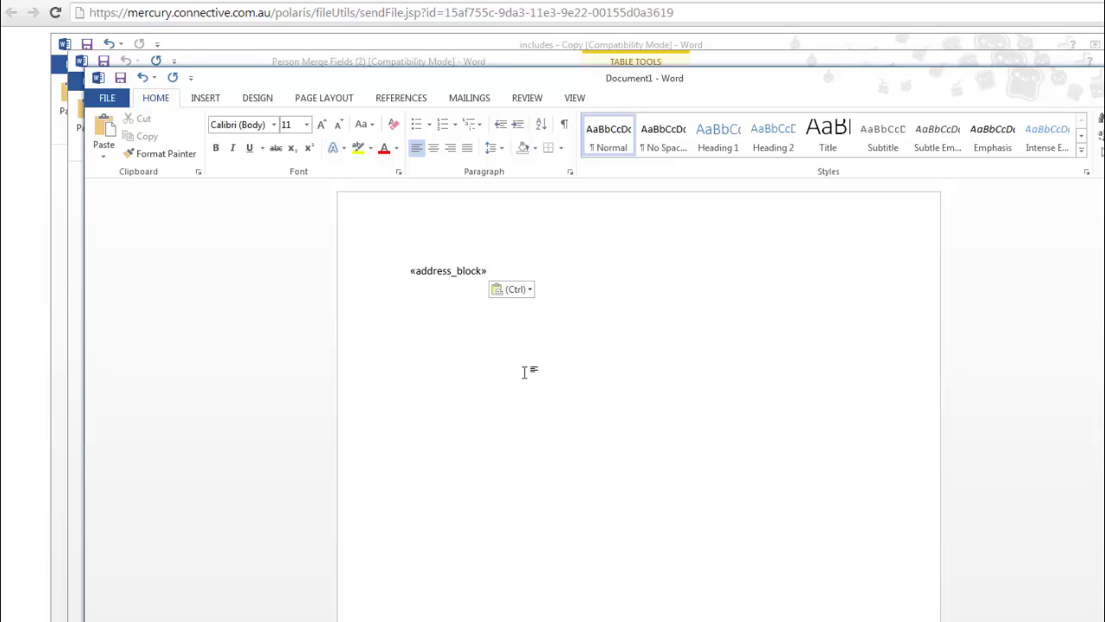
pyautogui.press('Return')
pyautogui.press('Return')
pyautogui.click(405, 269)
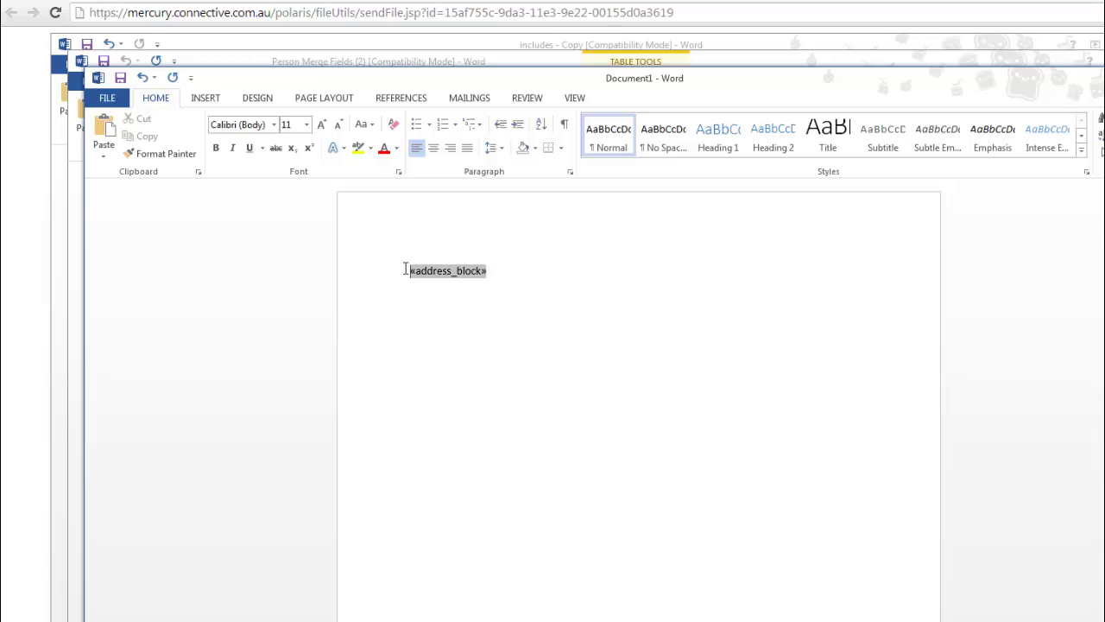
pyautogui.press('Return')
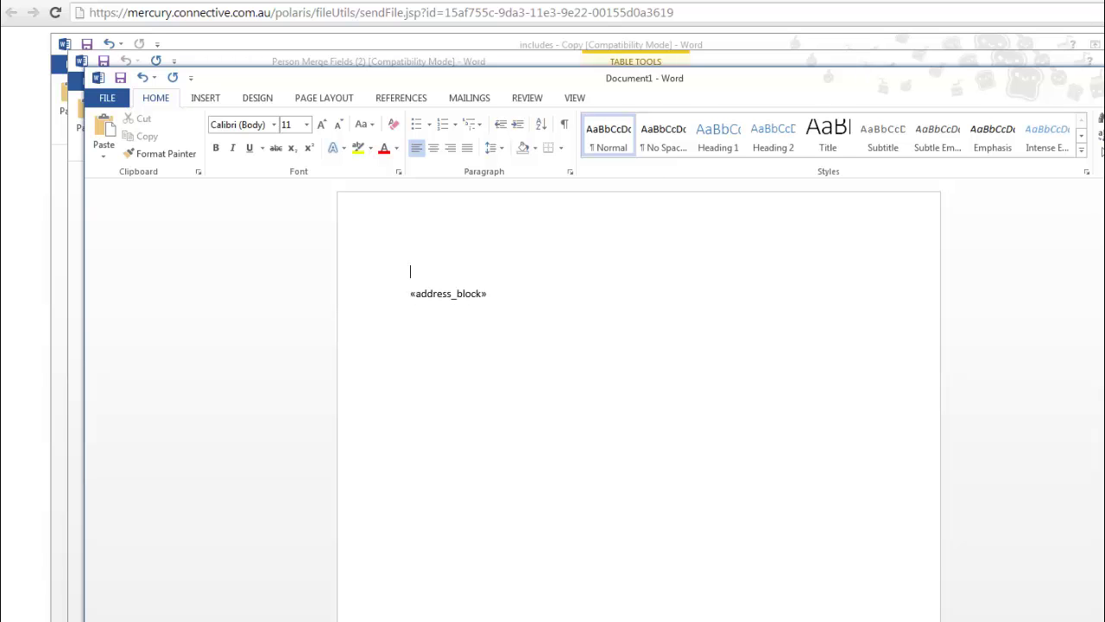
# Look over the «title_first_middle_lastname» name fields in Person Merge Fields.
pyautogui.hotkey('alt', 'Tab')
pyautogui.click(740, 336)
pyautogui.scroll(10, 743, 335)
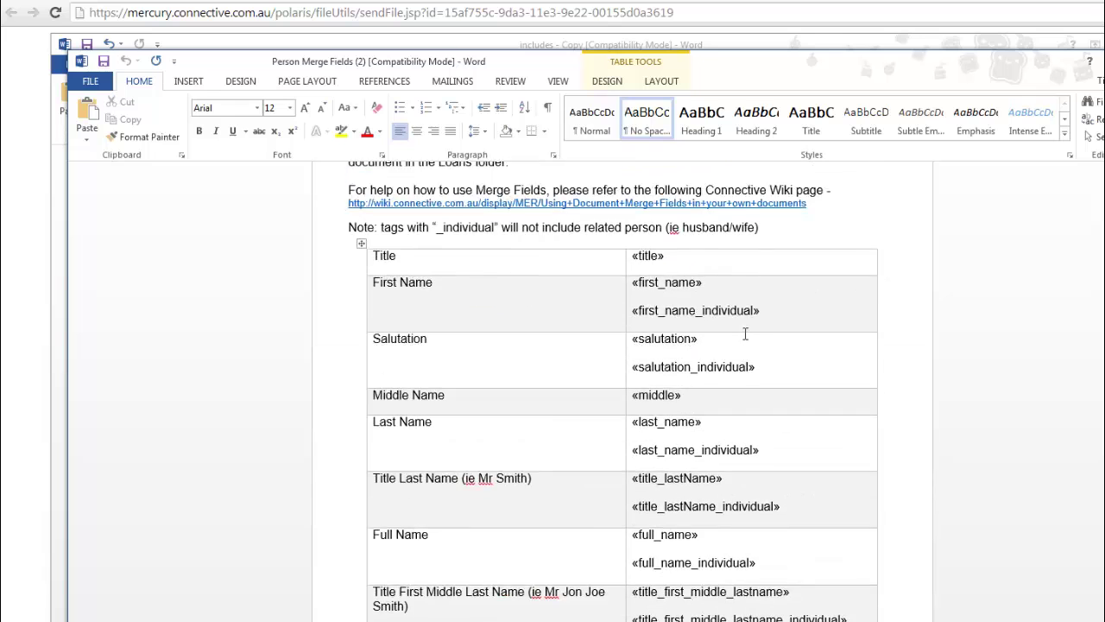
pyautogui.scroll(3, 745, 334)
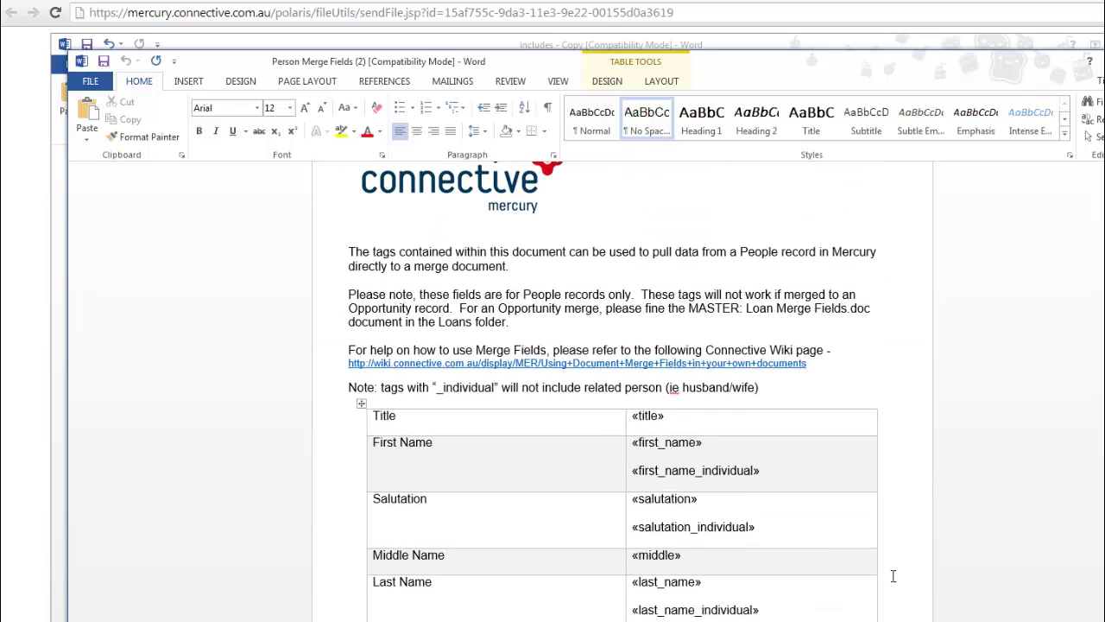
pyautogui.click(718, 546)
pyautogui.scroll(-4, 720, 543)
pyautogui.scroll(-1, 721, 542)
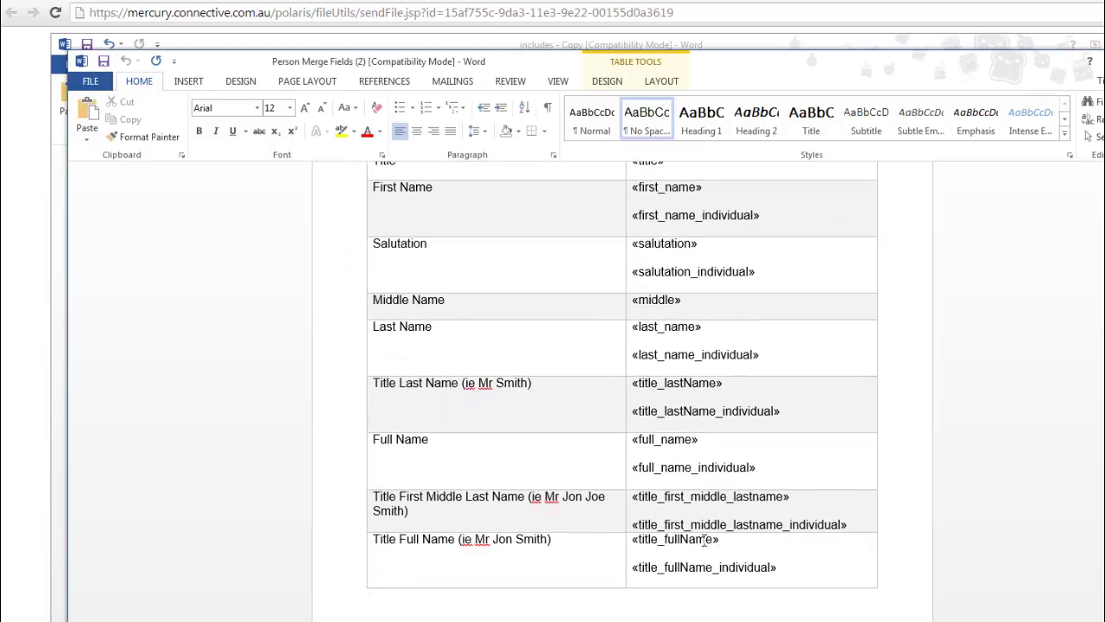
pyautogui.click(702, 496)
pyautogui.click(745, 525)
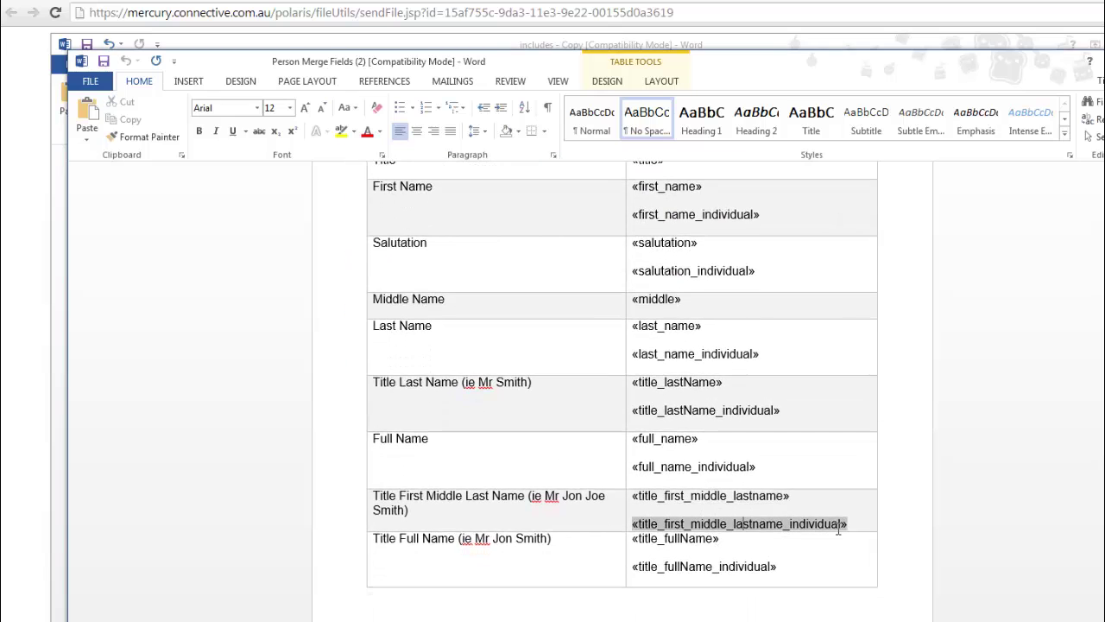
pyautogui.click(701, 496)
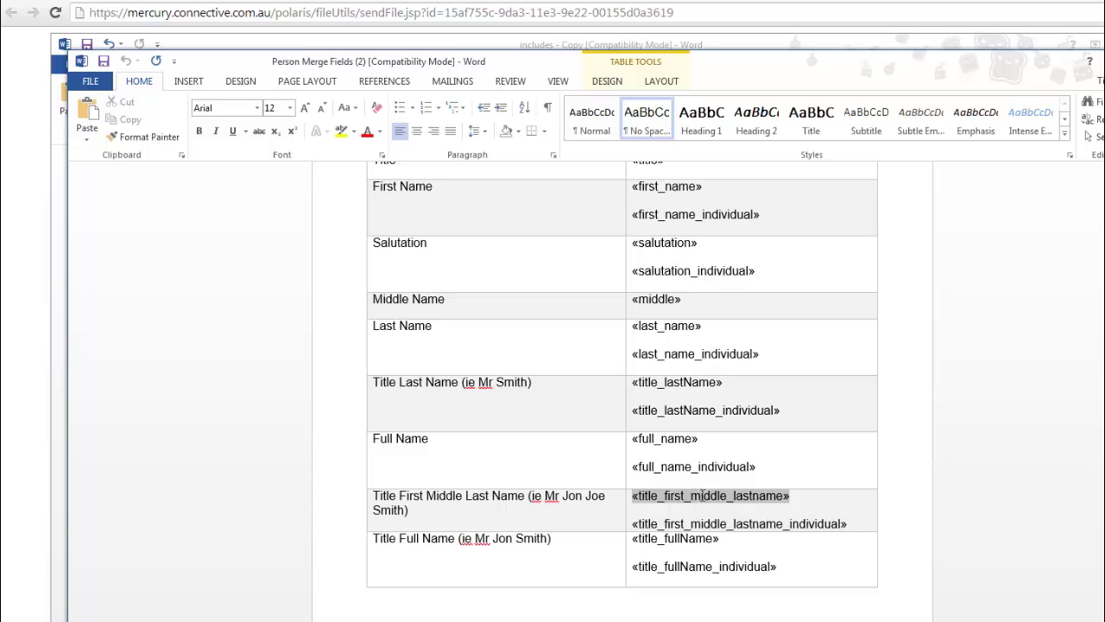
# Copy «title_fullName_individual» and paste it on the line above «address_block».
pyautogui.click(709, 568)
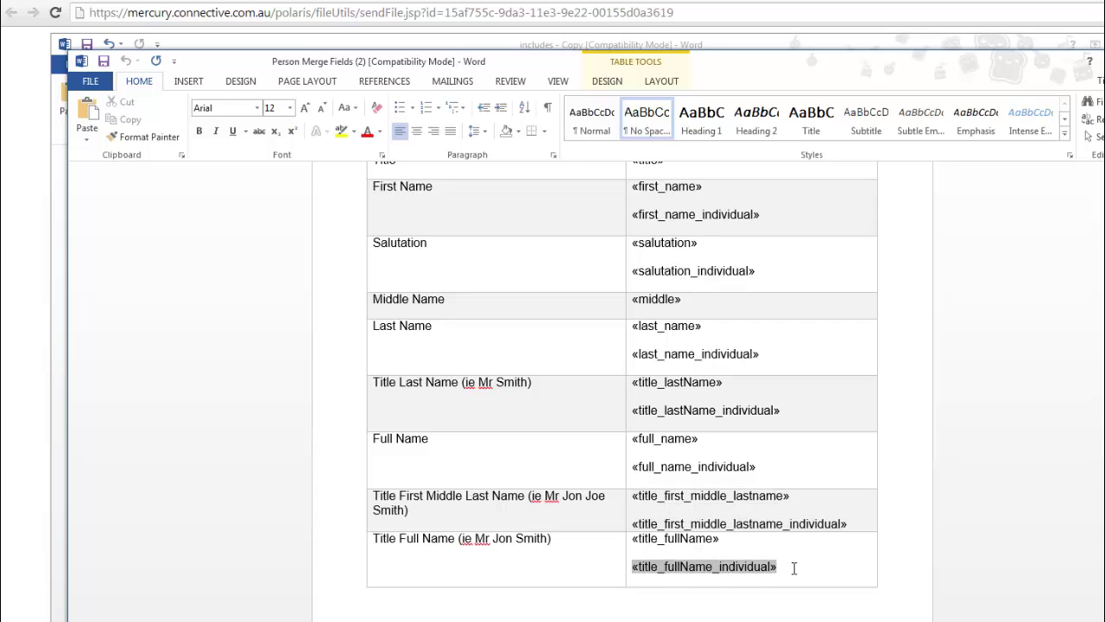
pyautogui.click(626, 569)
pyautogui.hotkey('ctrl', 'c')
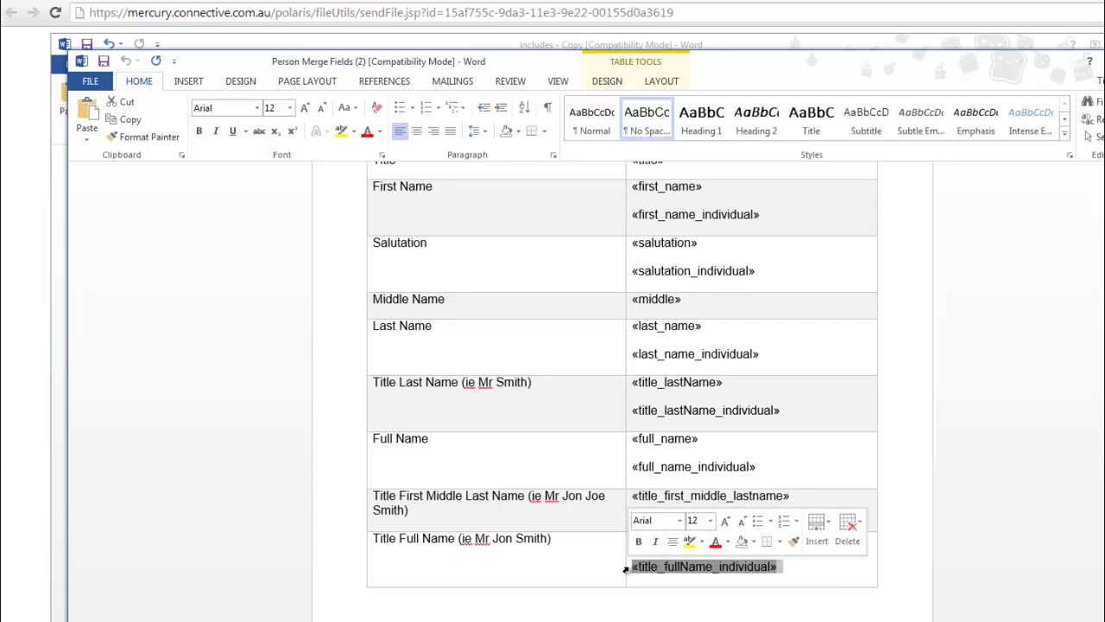
pyautogui.click(1064, 85)
pyautogui.click(444, 281)
pyautogui.hotkey('ctrl', 'v')
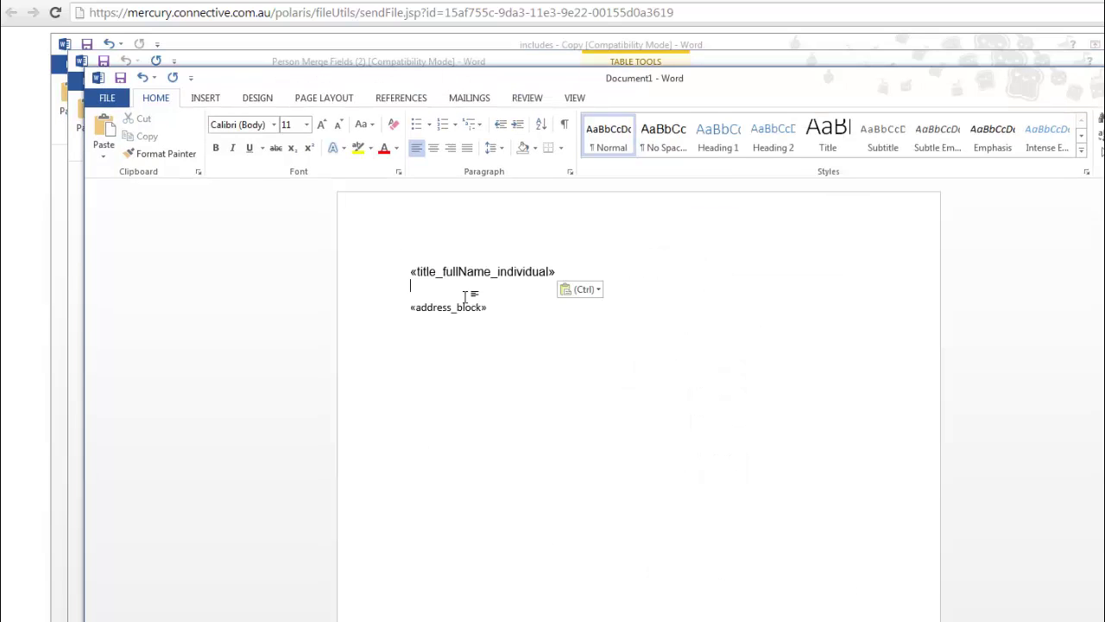
pyautogui.press('Delete')
pyautogui.click(585, 331)
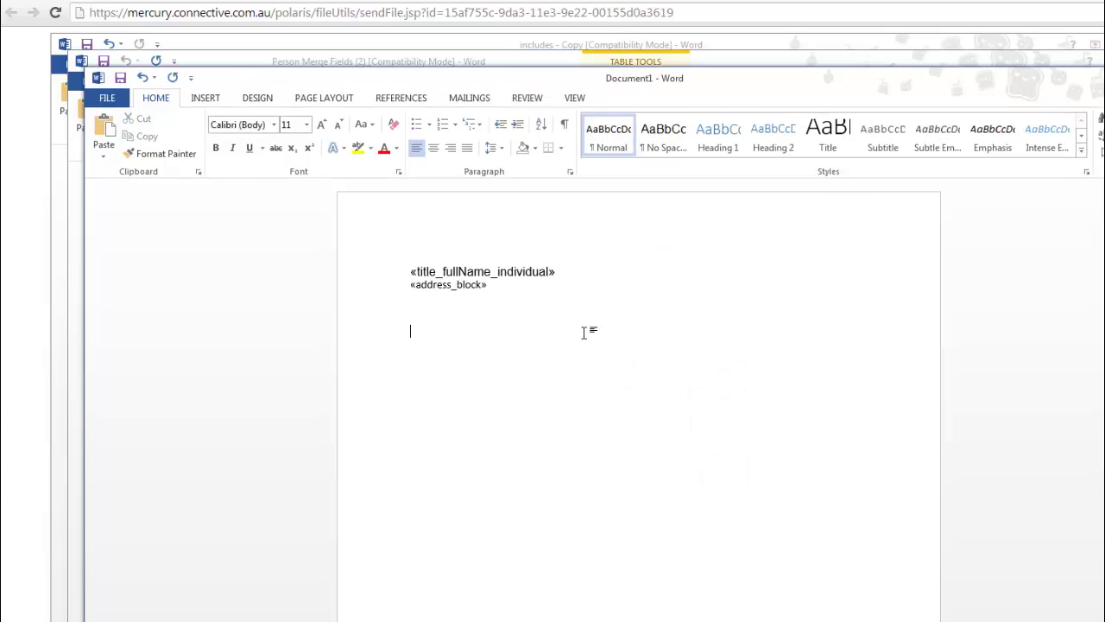
# Paste the «first_name» merge field after Dear in the letter.
pyautogui.click(541, 274)
pyautogui.press('Down')
pyautogui.click(542, 312)
pyautogui.hotkey('alt', 'Tab')
pyautogui.scroll(3, 647, 325)
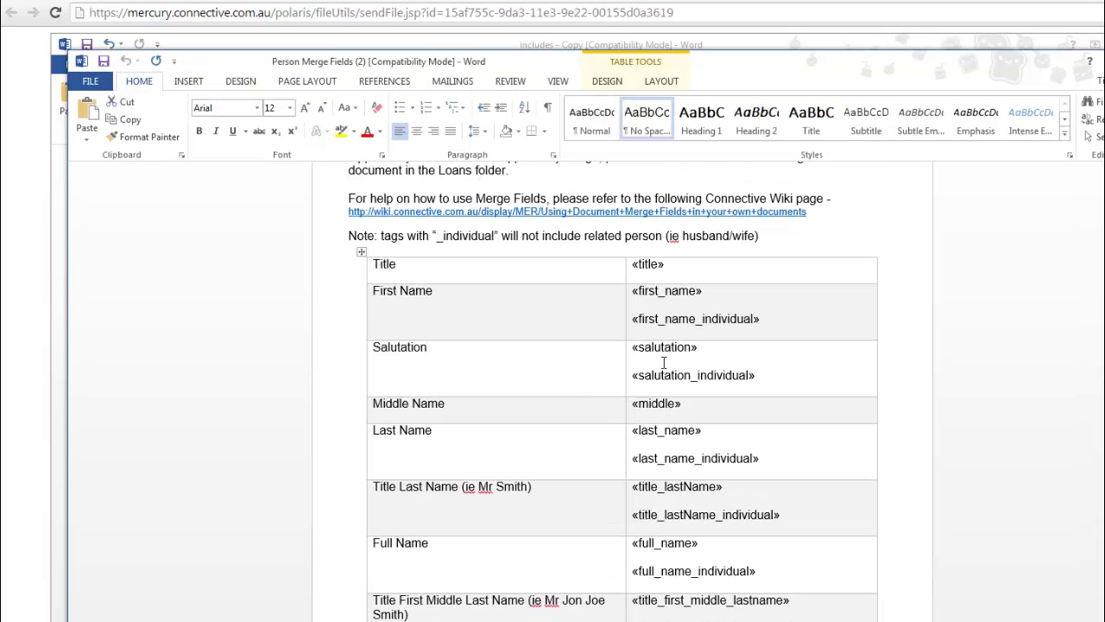
pyautogui.moveTo(712, 298); pyautogui.dragTo(631, 297)
pyautogui.hotkey('ctrl', 'c')
pyautogui.hotkey('alt', 'Tab')
pyautogui.hotkey('ctrl', 'v')
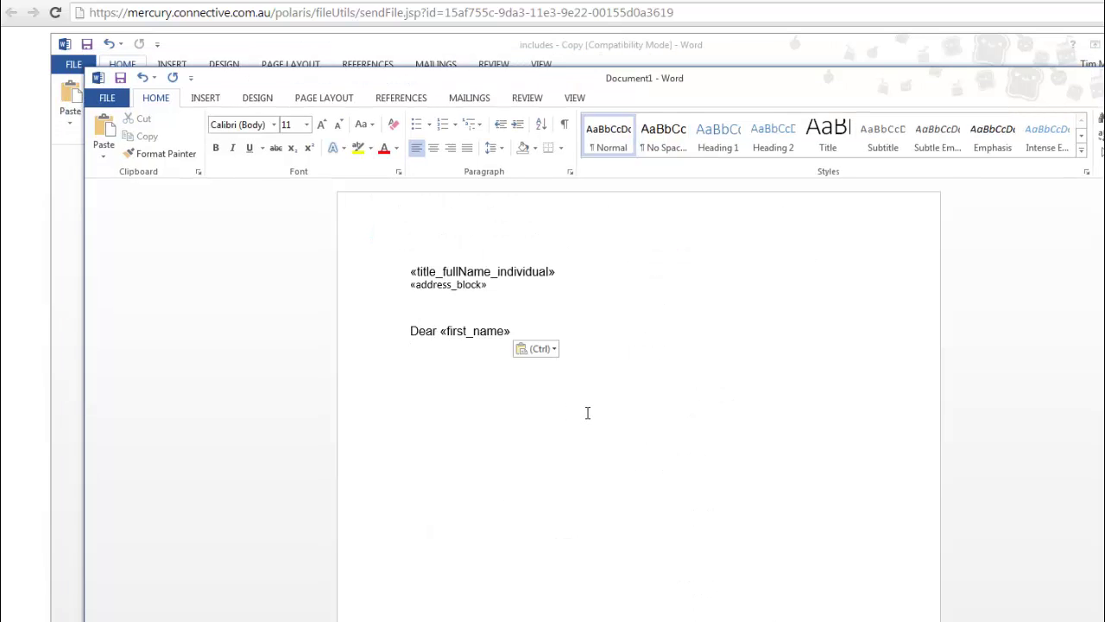
pyautogui.press('Escape')
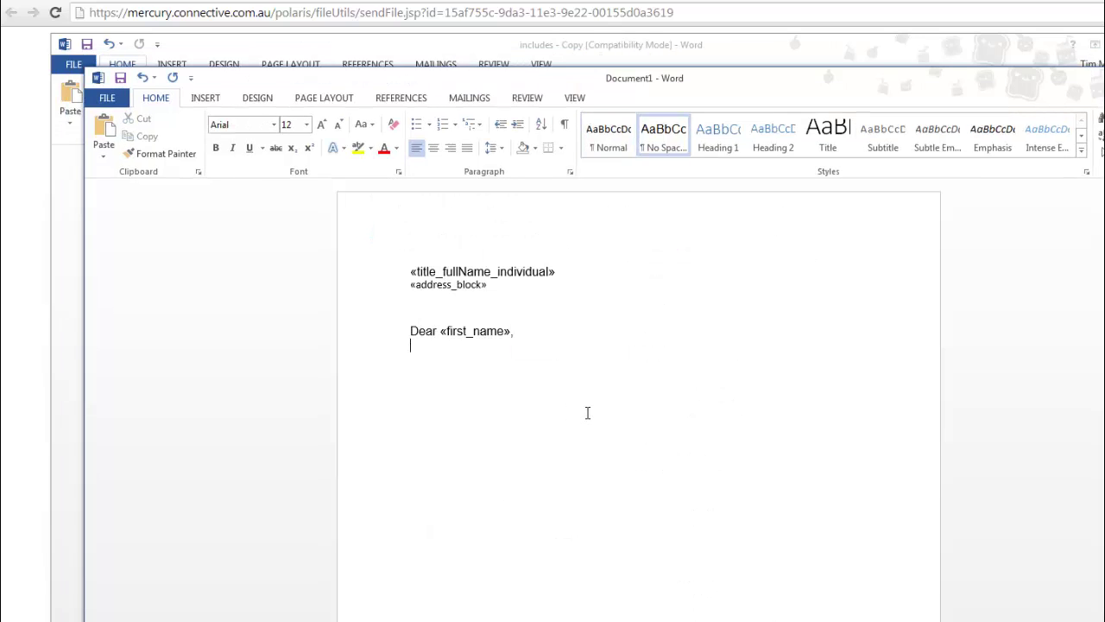
# Type 'Wishing you a happy Birthday!' and the 'Kind Regards,' sign-off.
pyautogui.write('Wishing you a happy Birthday!   K')
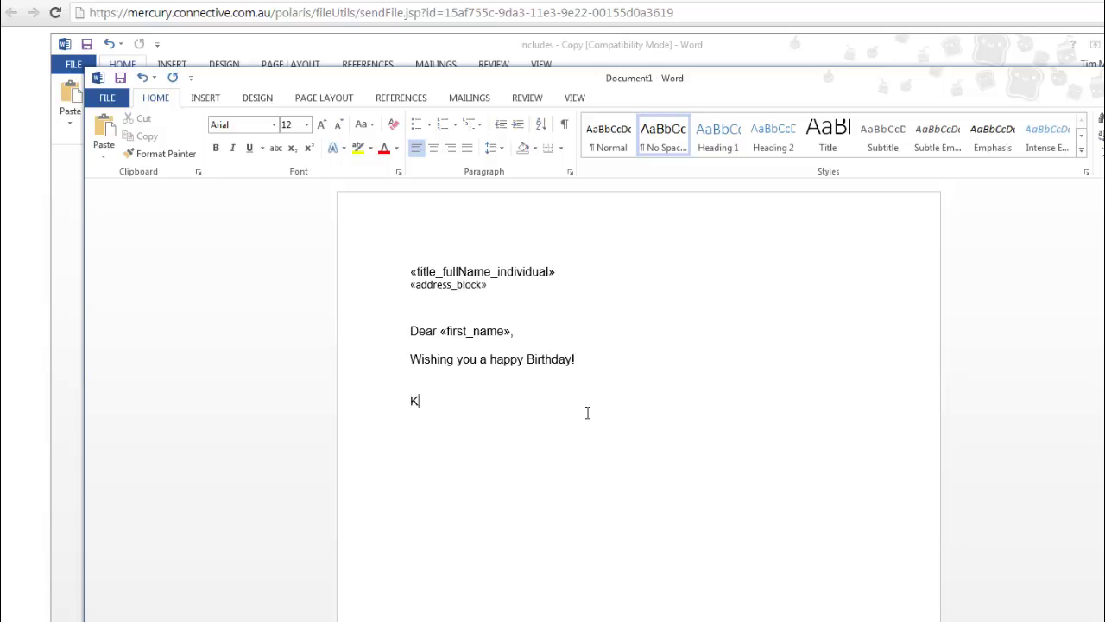
pyautogui.write('ind Regards,')
pyautogui.press('Return')
pyautogui.hotkey('alt', 'Tab')
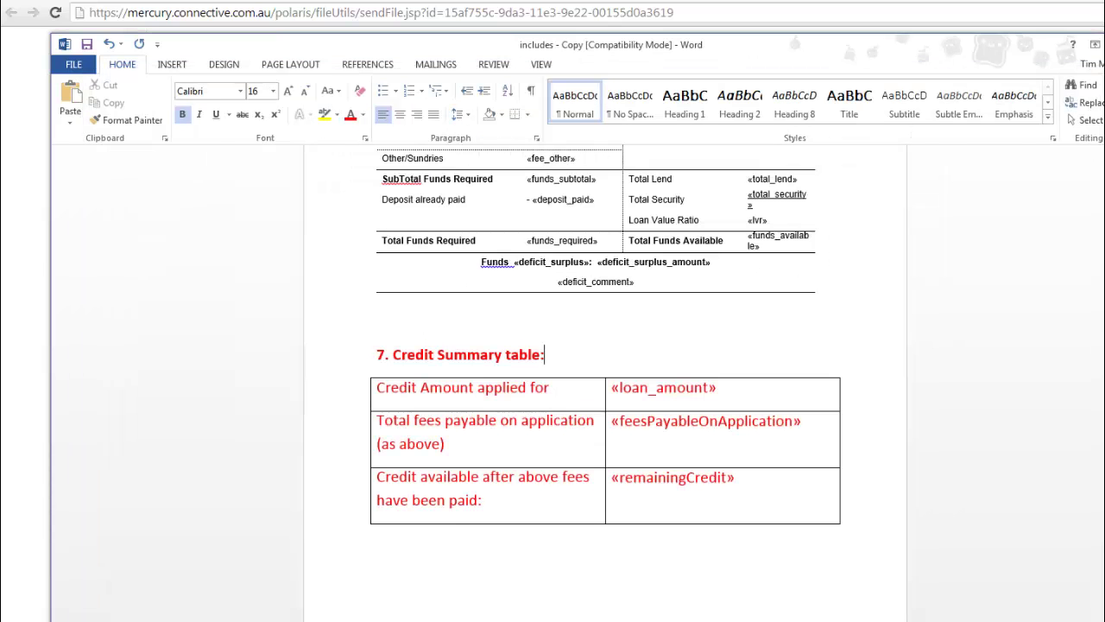
pyautogui.hotkey('alt', 'Tab')
pyautogui.hotkey('alt', 'Tab')
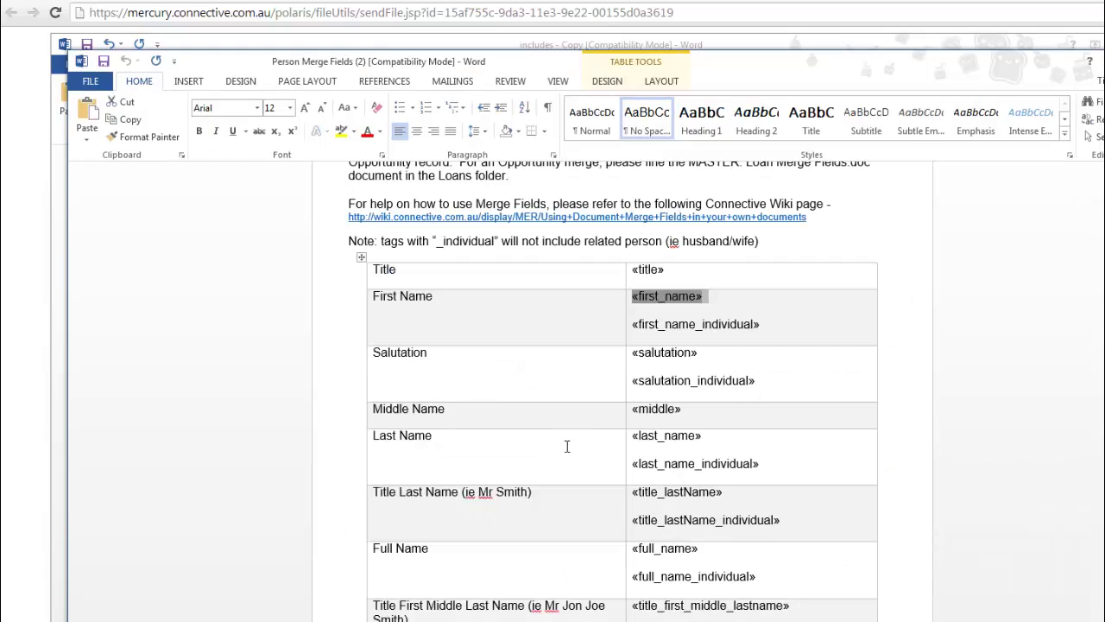
pyautogui.scroll(-8, 567, 445)
pyautogui.scroll(-9, 568, 445)
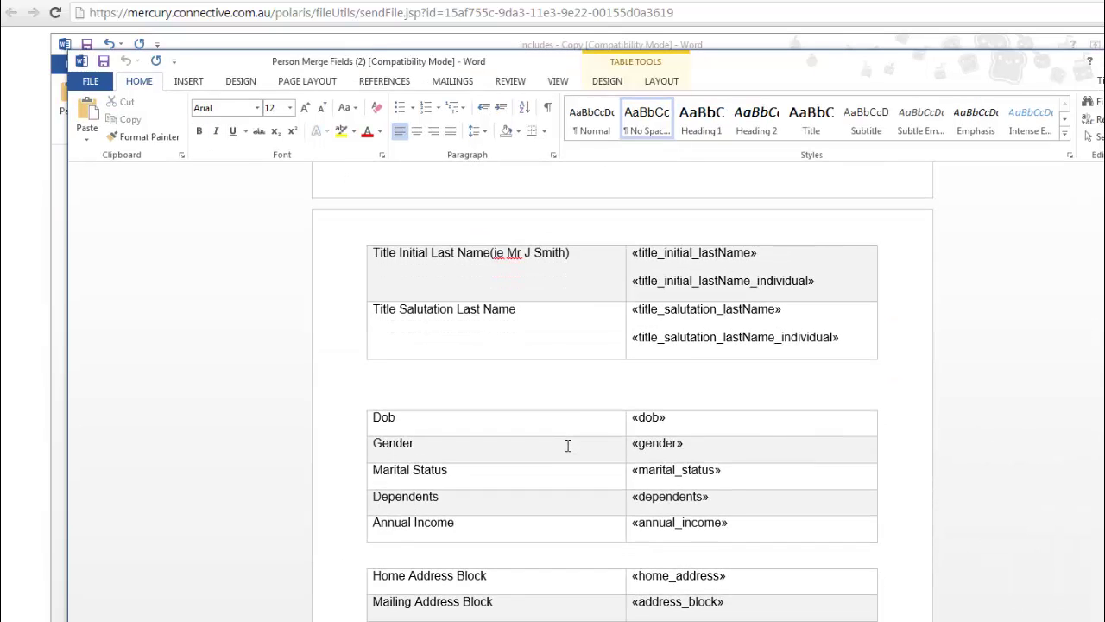
pyautogui.scroll(-18, 568, 445)
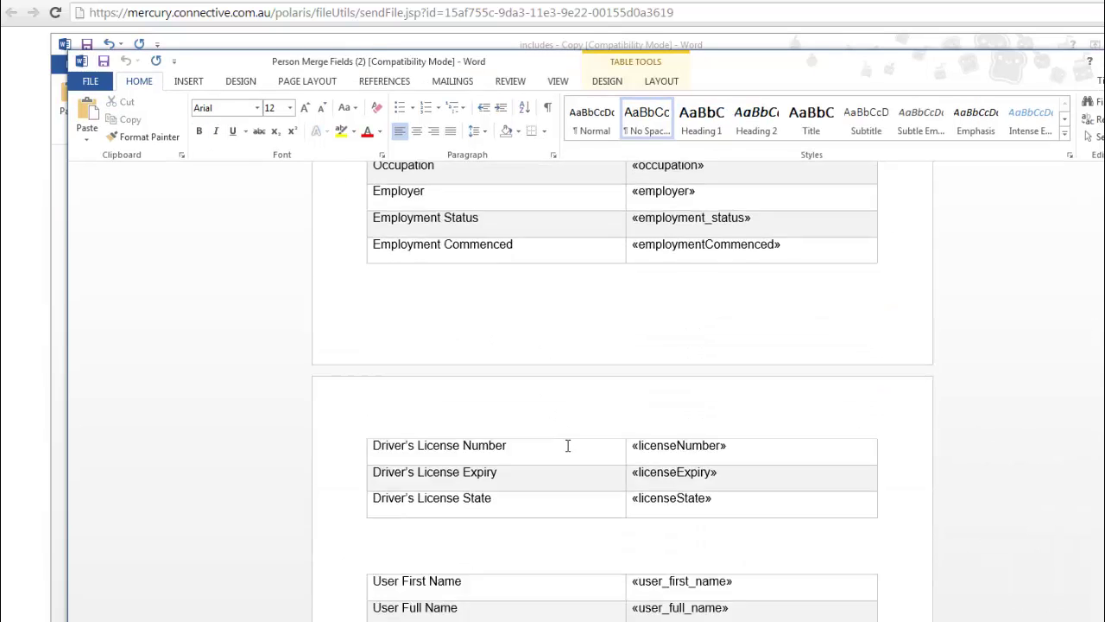
pyautogui.scroll(-3, 567, 444)
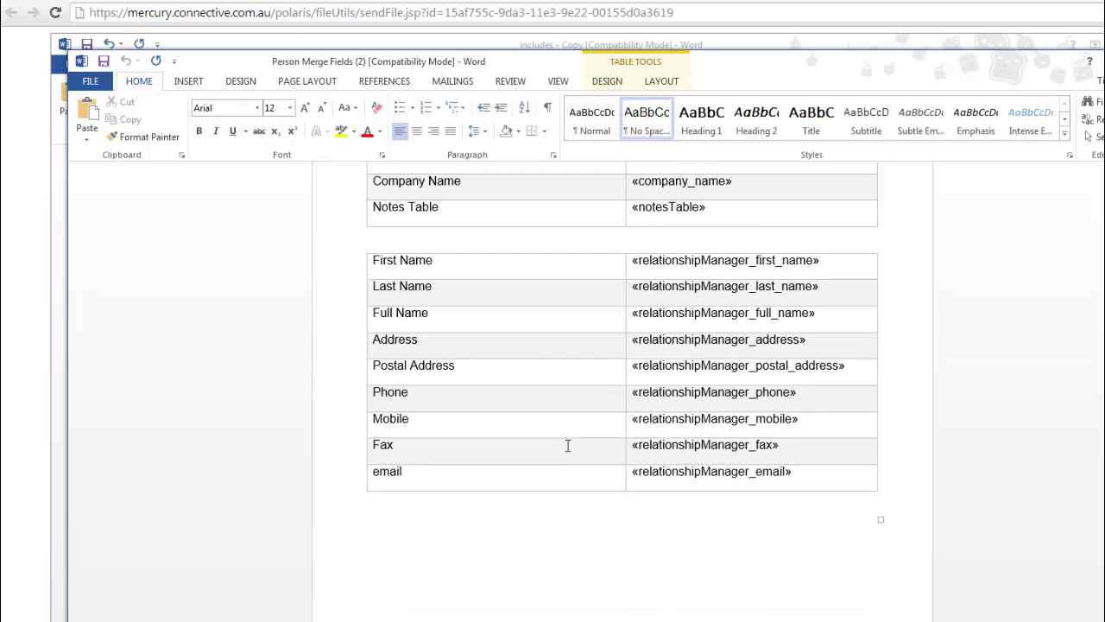
# Copy «relationshipManager_first_name» below Kind Regards and check the letter's merge fields.
pyautogui.click(717, 263)
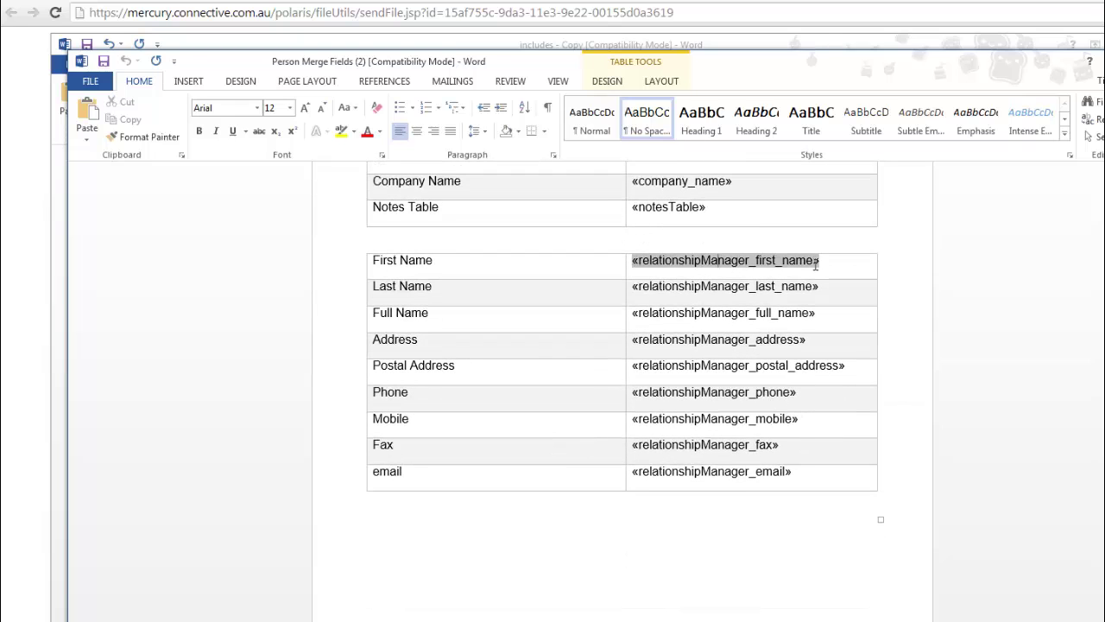
pyautogui.moveTo(817, 259); pyautogui.dragTo(635, 265)
pyautogui.hotkey('ctrl', 'c')
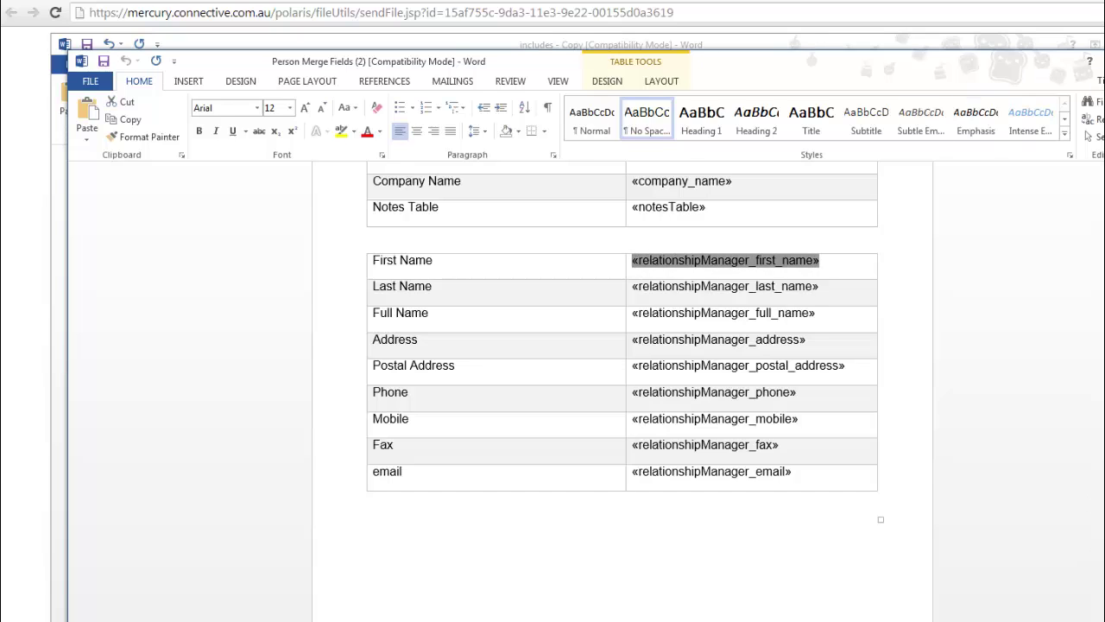
pyautogui.hotkey('alt', 'Tab')
pyautogui.hotkey('ctrl', 'v')
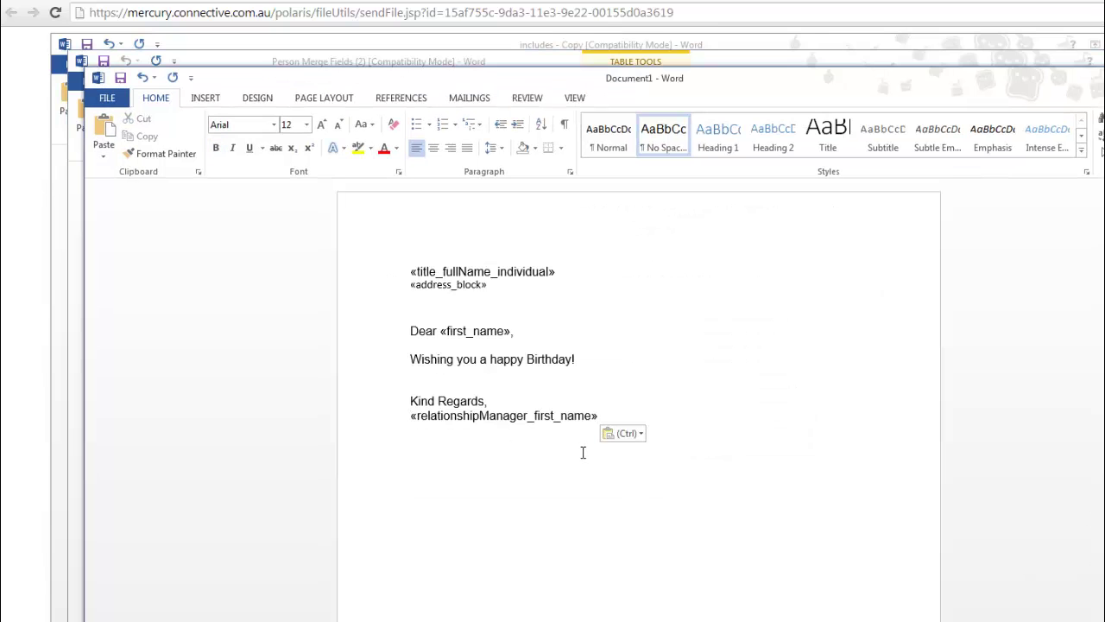
pyautogui.click(526, 412)
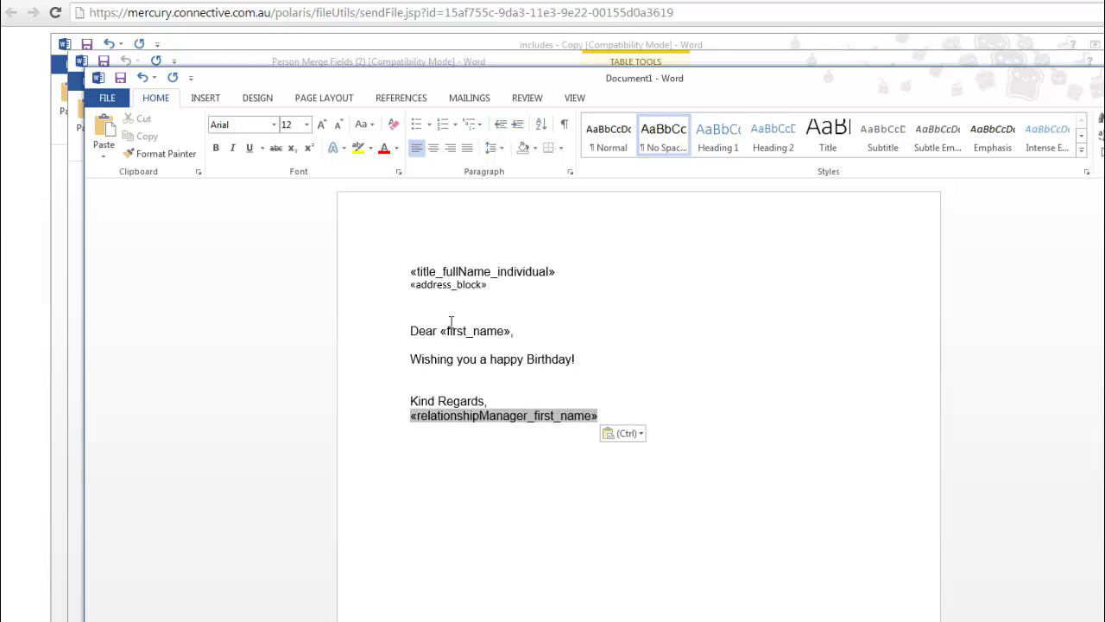
pyautogui.click(481, 331)
pyautogui.click(456, 273)
pyautogui.click(457, 284)
pyautogui.click(508, 315)
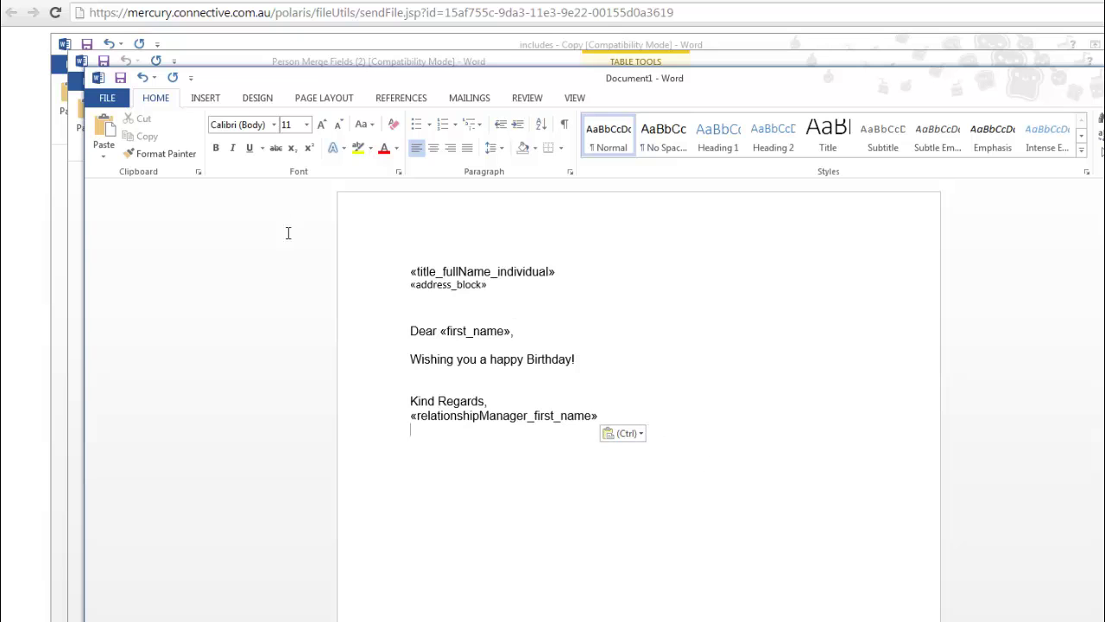
# Format the entire letter as 14 pt Calibri (Body), adding a blank line after Dear.
pyautogui.hotkey('ctrl', 'a')
pyautogui.click(307, 124)
pyautogui.click(289, 226)
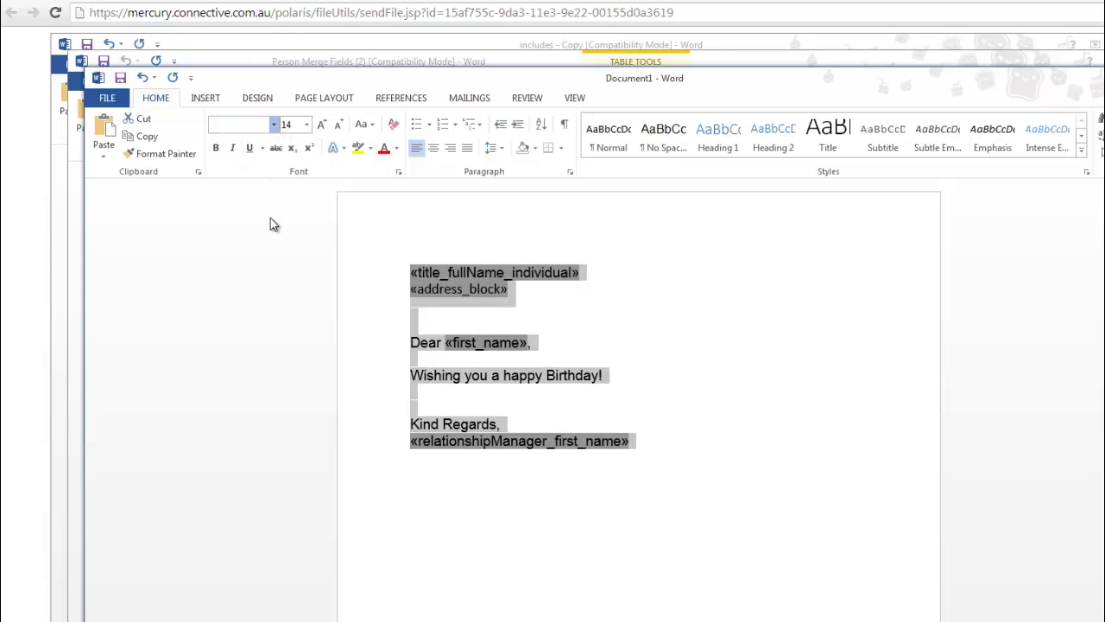
pyautogui.click(275, 126)
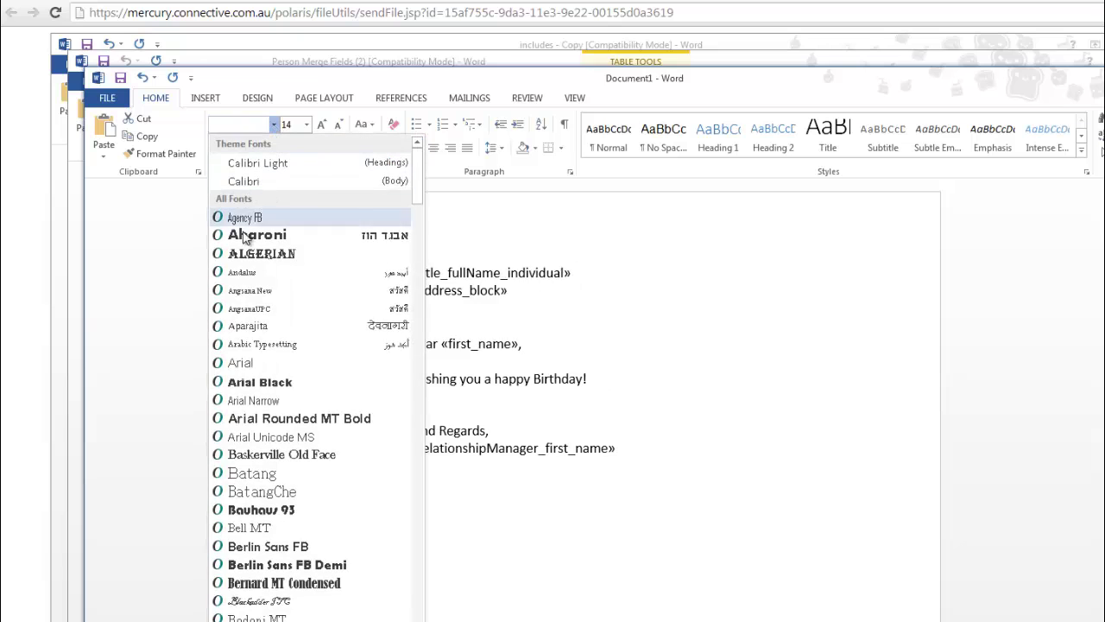
pyautogui.click(246, 180)
pyautogui.click(580, 341)
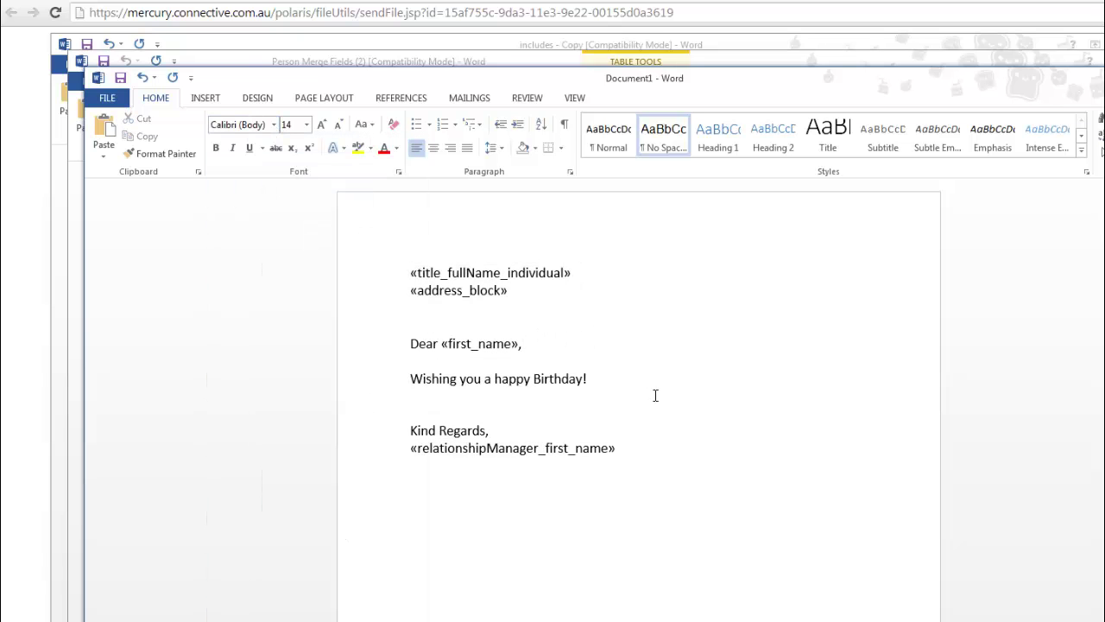
pyautogui.press('Return')
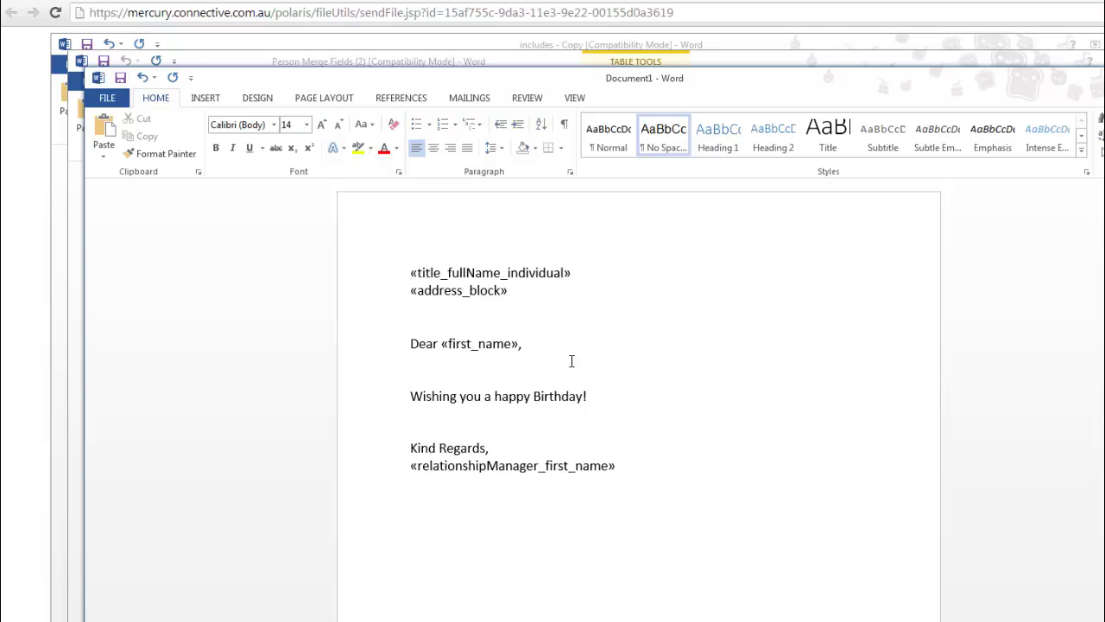
# Save the letter As to the Desktop, entering Happy Birthday as the file name.
pyautogui.click(107, 97)
pyautogui.click(125, 253)
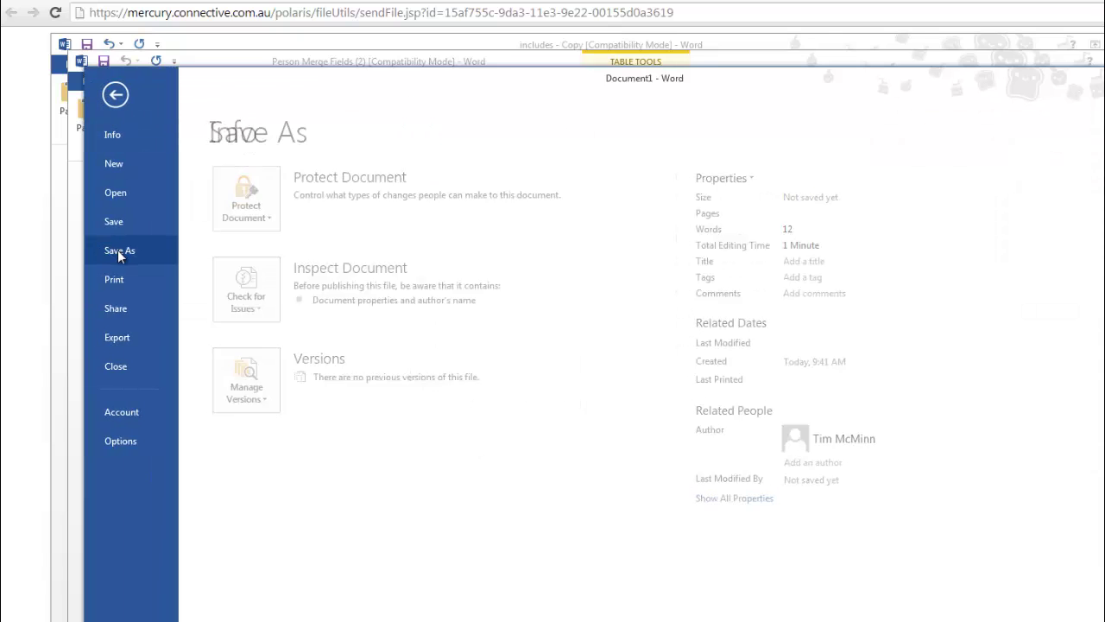
pyautogui.click(299, 291)
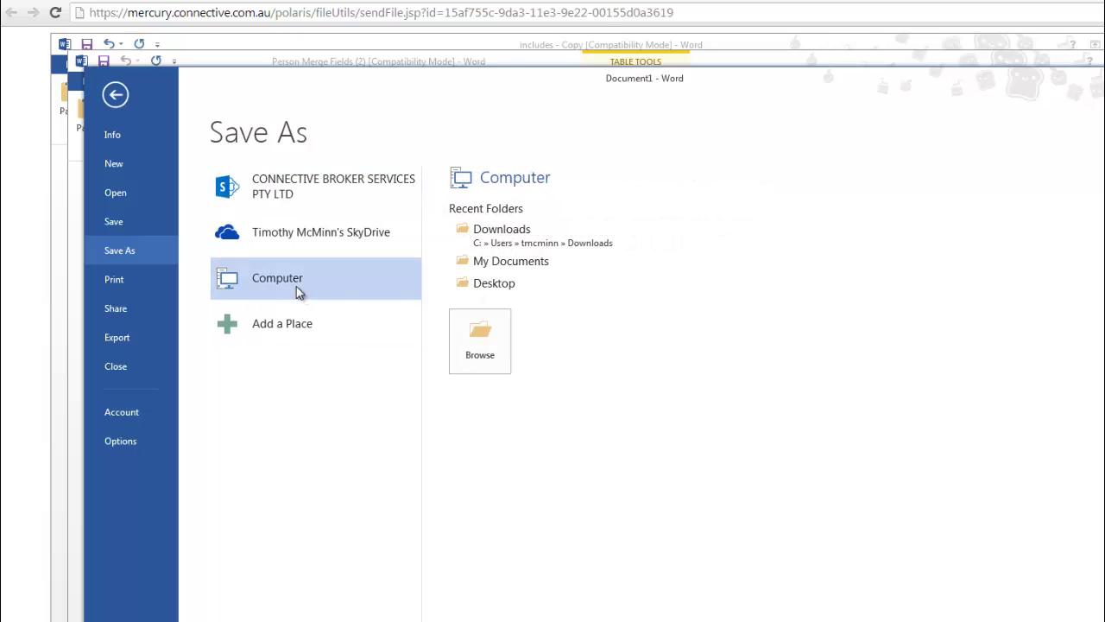
pyautogui.click(501, 283)
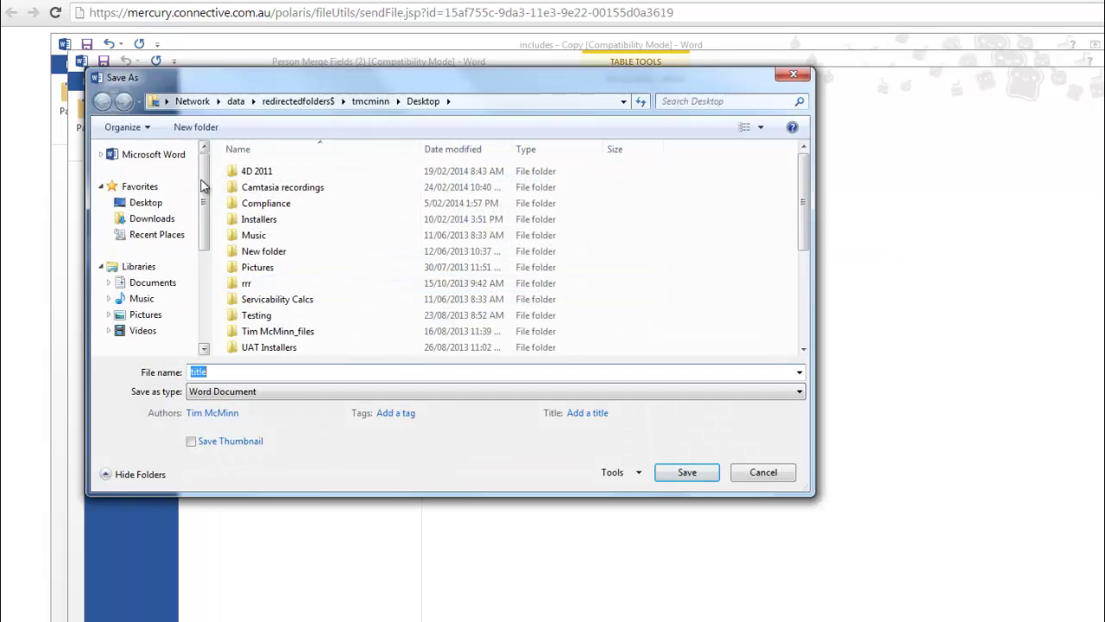
pyautogui.click(147, 202)
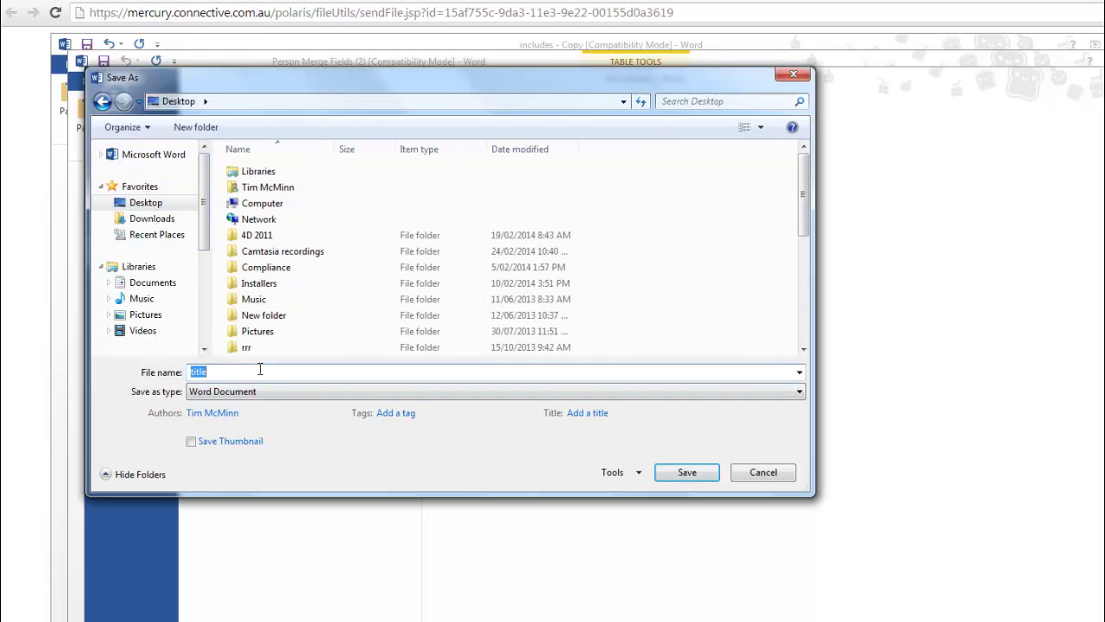
pyautogui.write('Happy Birthday')
# Save the letter as Happy Birthday and choose Happy Birthday.docx as a new merge template upload.
pyautogui.click(660, 467)
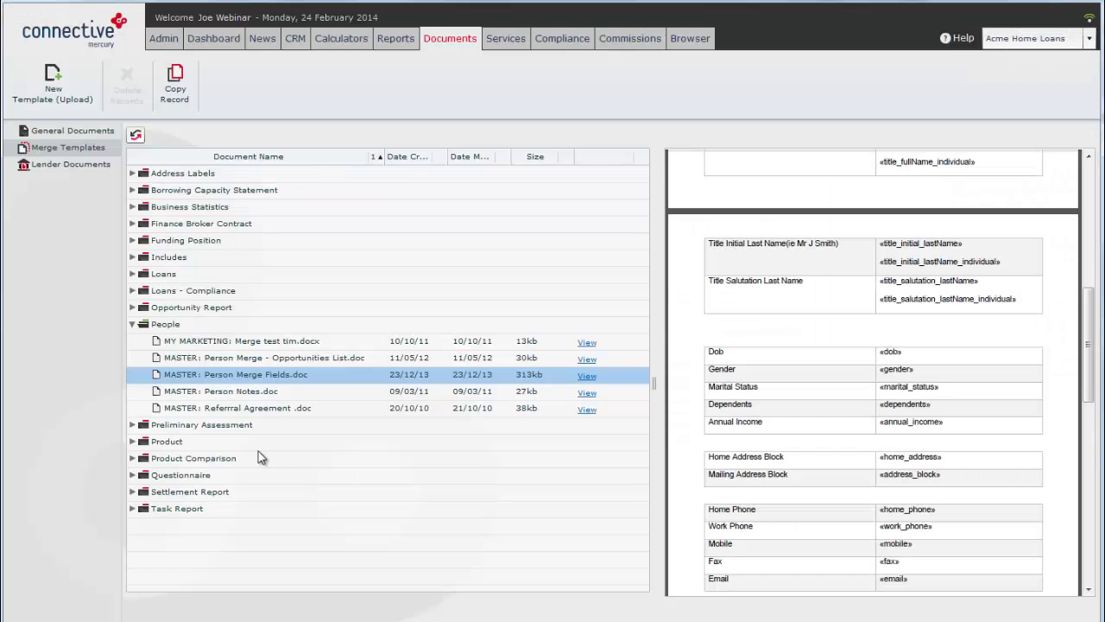
pyautogui.click(48, 90)
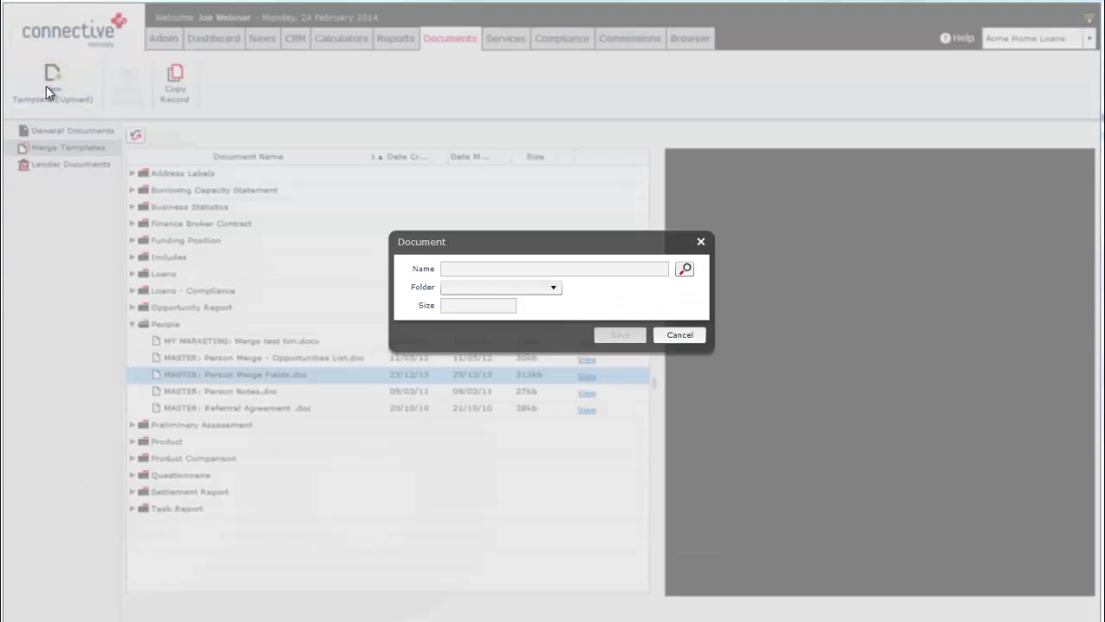
pyautogui.click(684, 269)
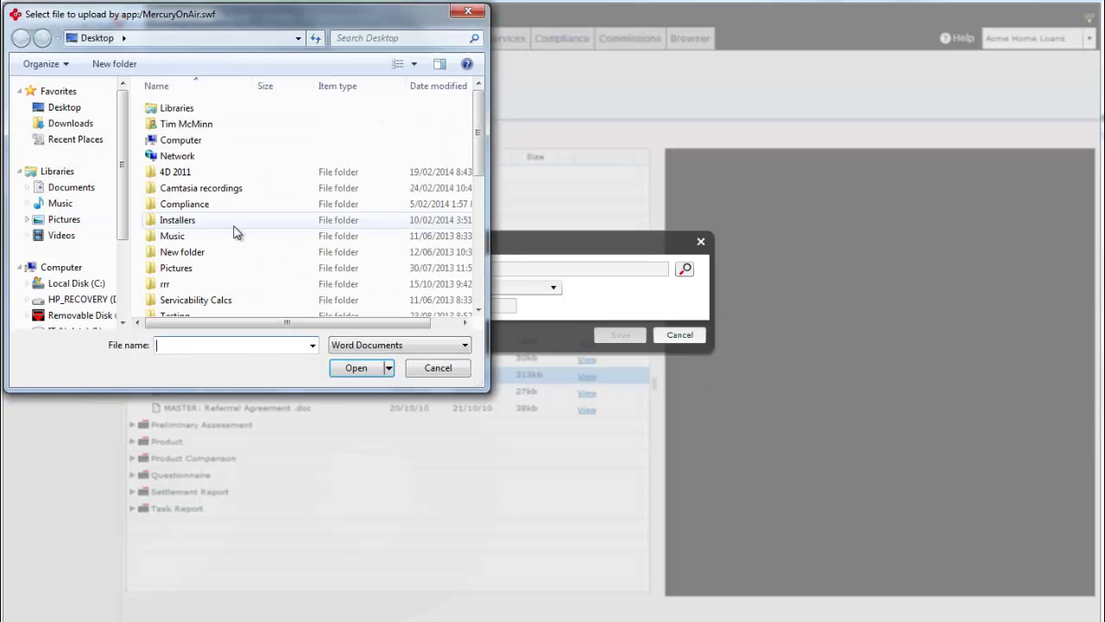
pyautogui.click(253, 343)
pyautogui.write('hap')
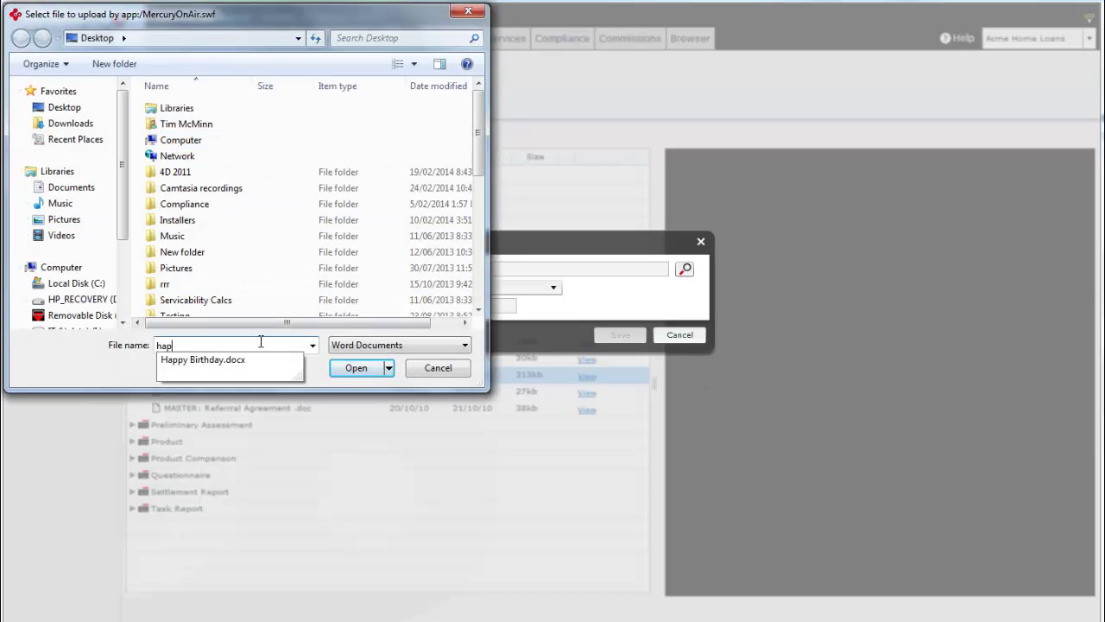
pyautogui.click(363, 369)
# File the uploaded template in the People folder and save it.
pyautogui.click(486, 288)
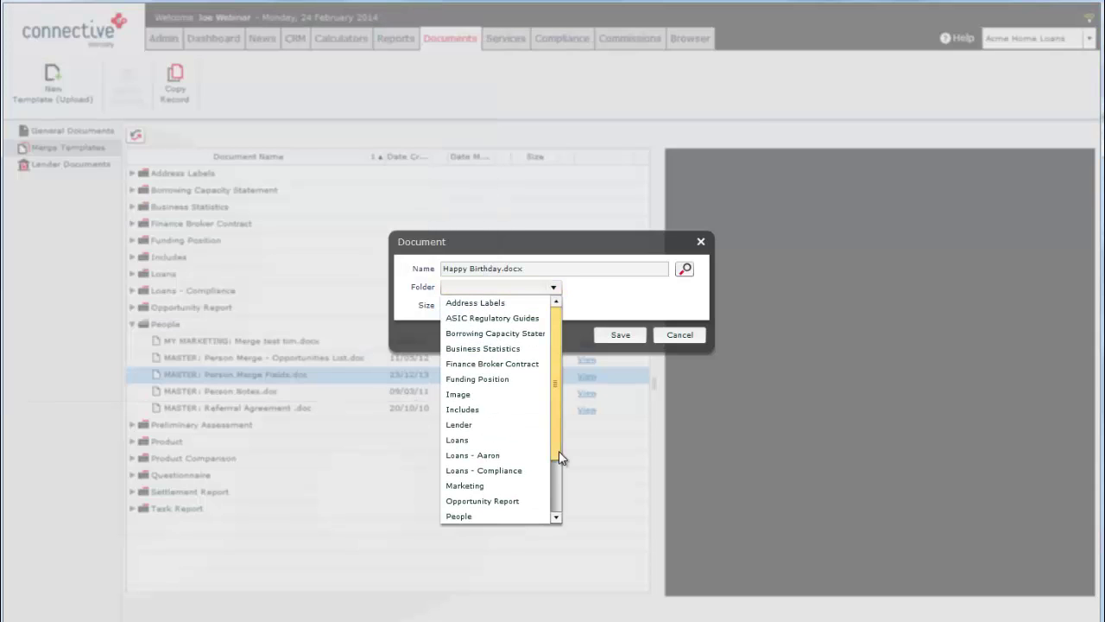
pyautogui.moveTo(555, 440); pyautogui.dragTo(558, 491)
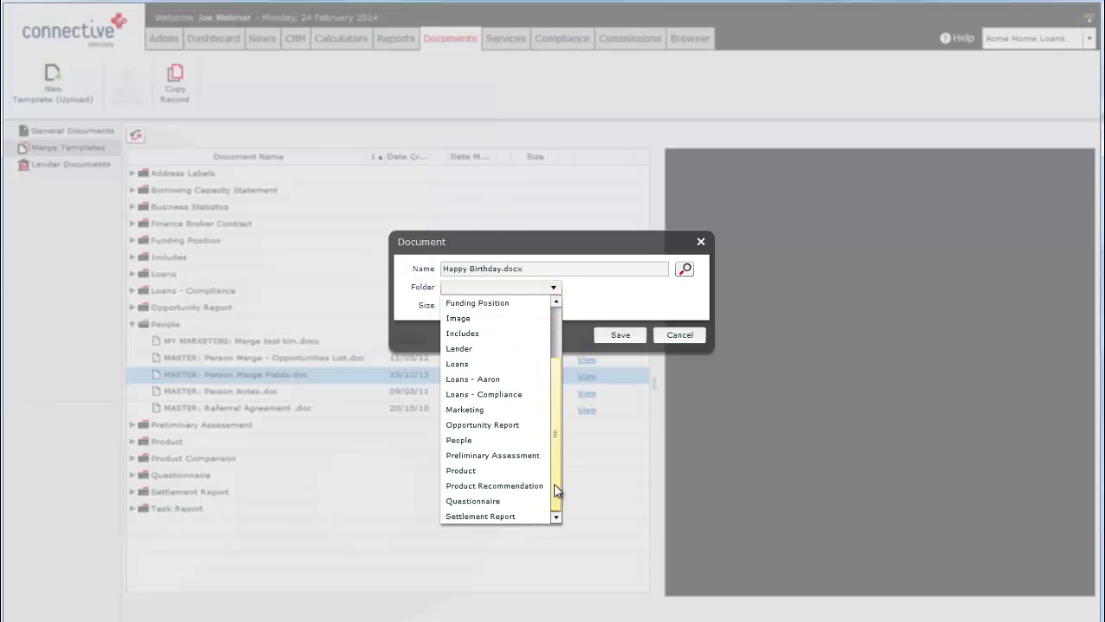
pyautogui.click(474, 440)
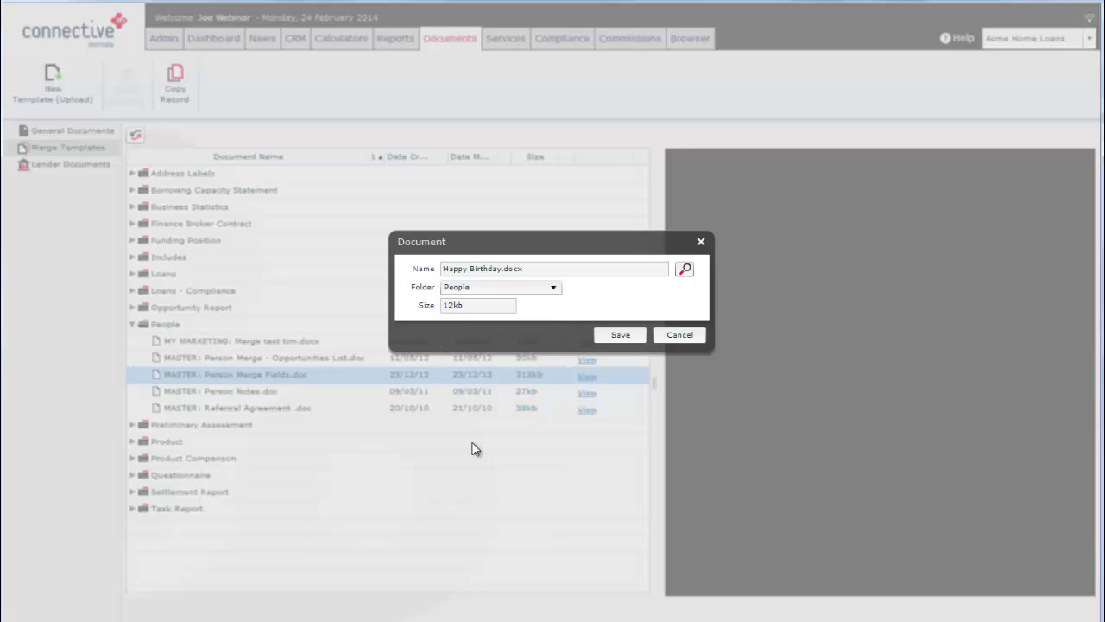
pyautogui.click(621, 337)
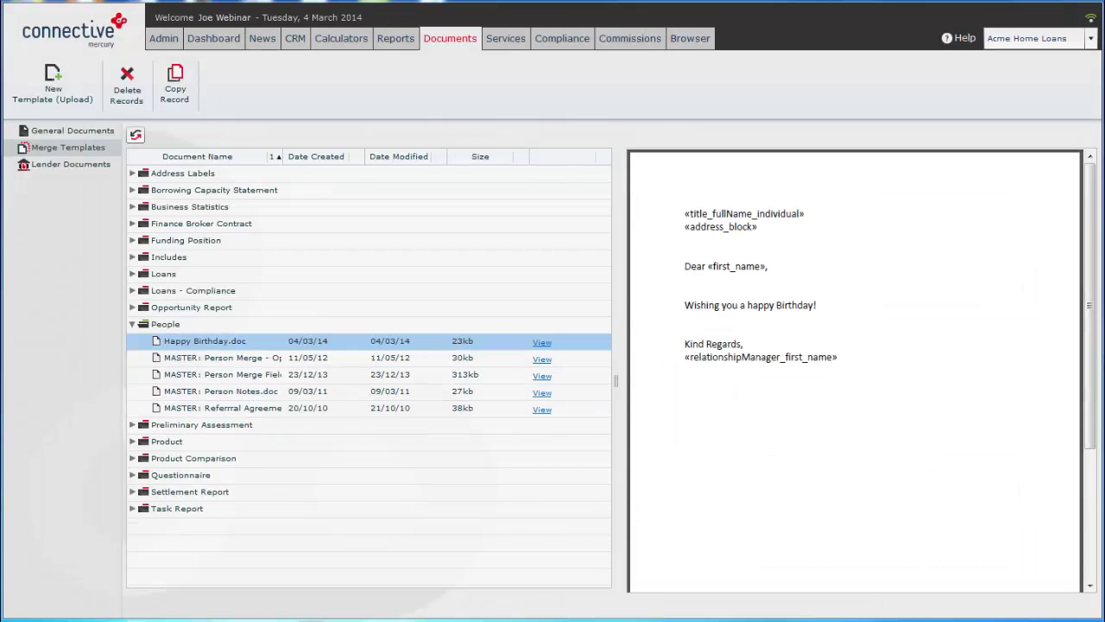
pyautogui.moveTo(852, 481)
# Filter the CRM people list to birthdays between 04/03/2014 and 05/03/2014.
pyautogui.click(295, 39)
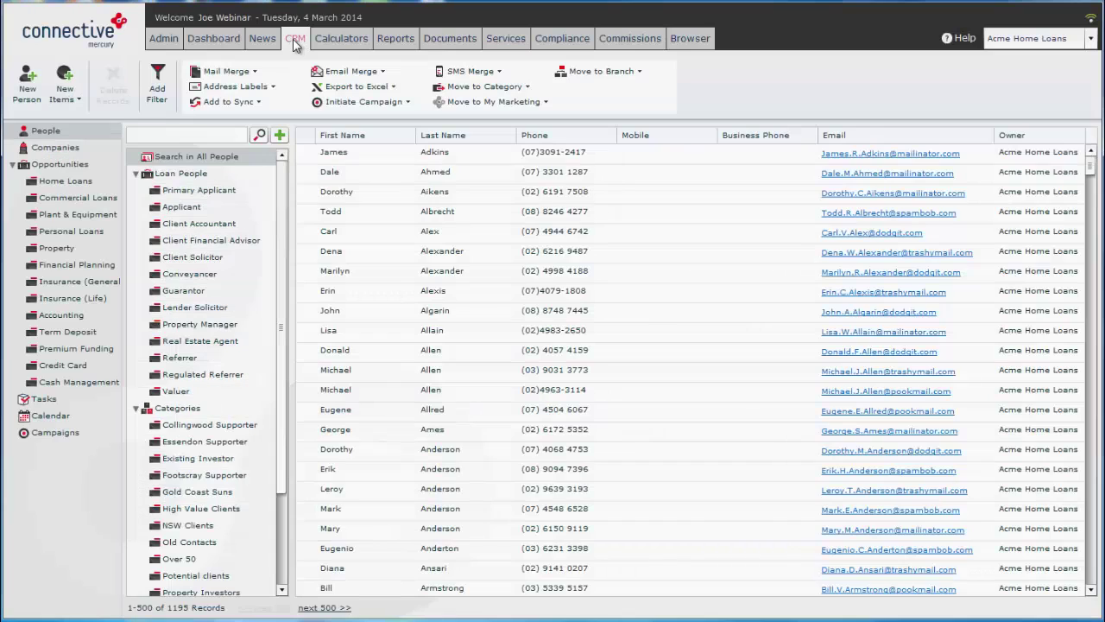
pyautogui.click(280, 135)
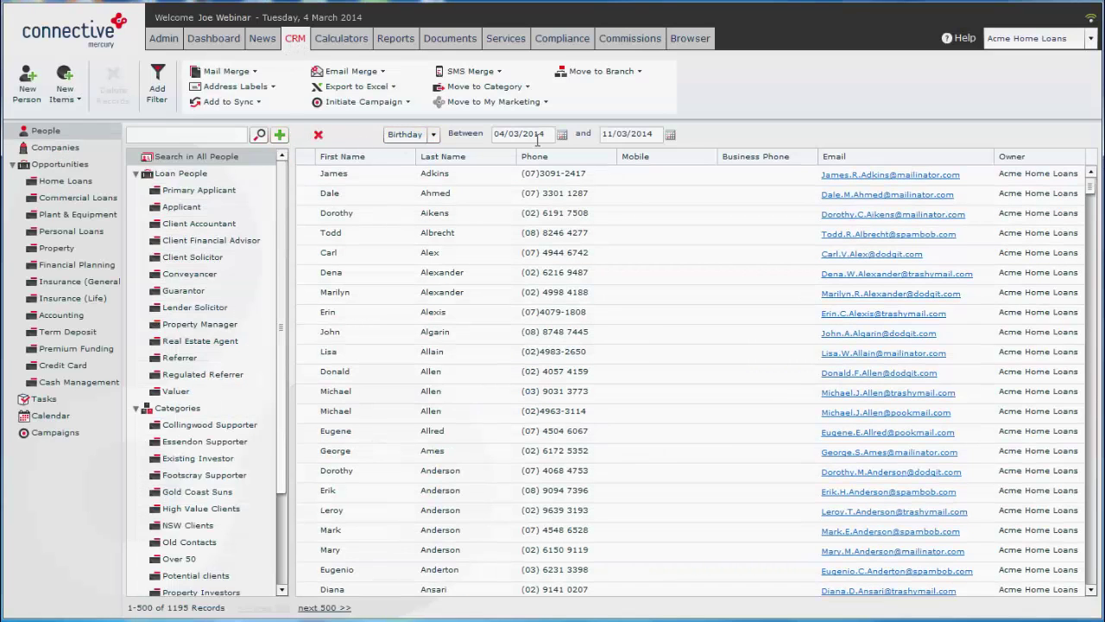
pyautogui.click(671, 135)
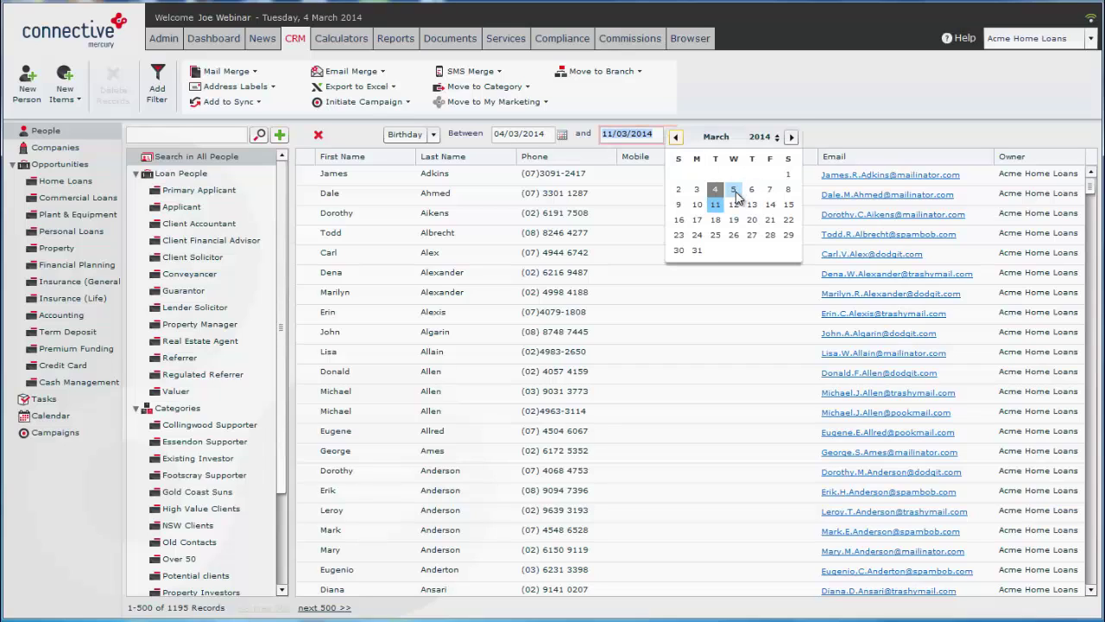
pyautogui.click(736, 192)
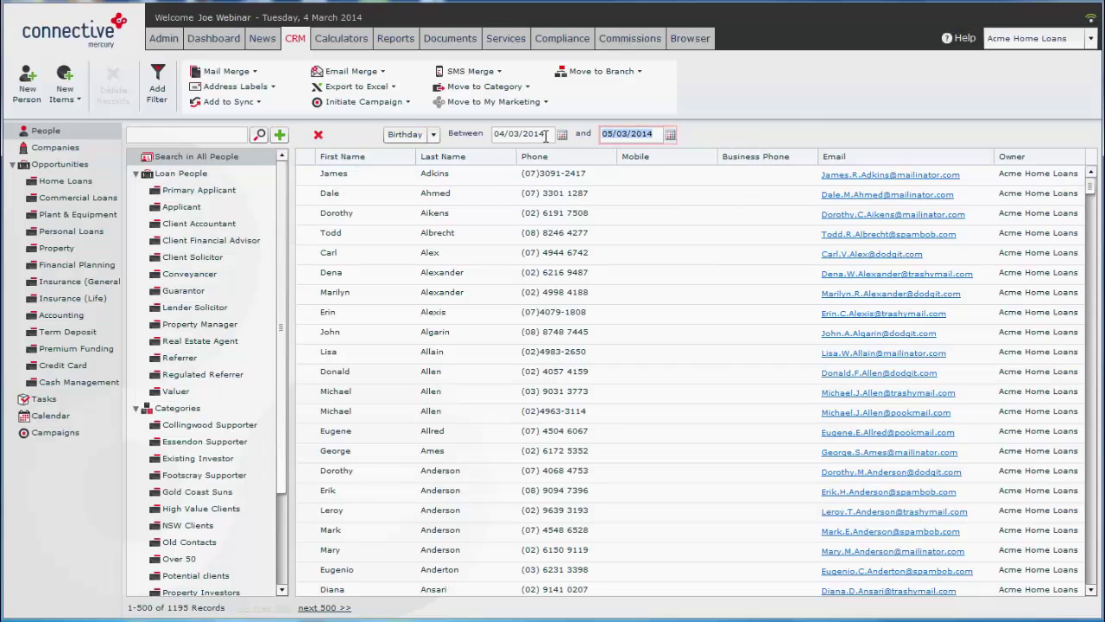
pyautogui.click(262, 135)
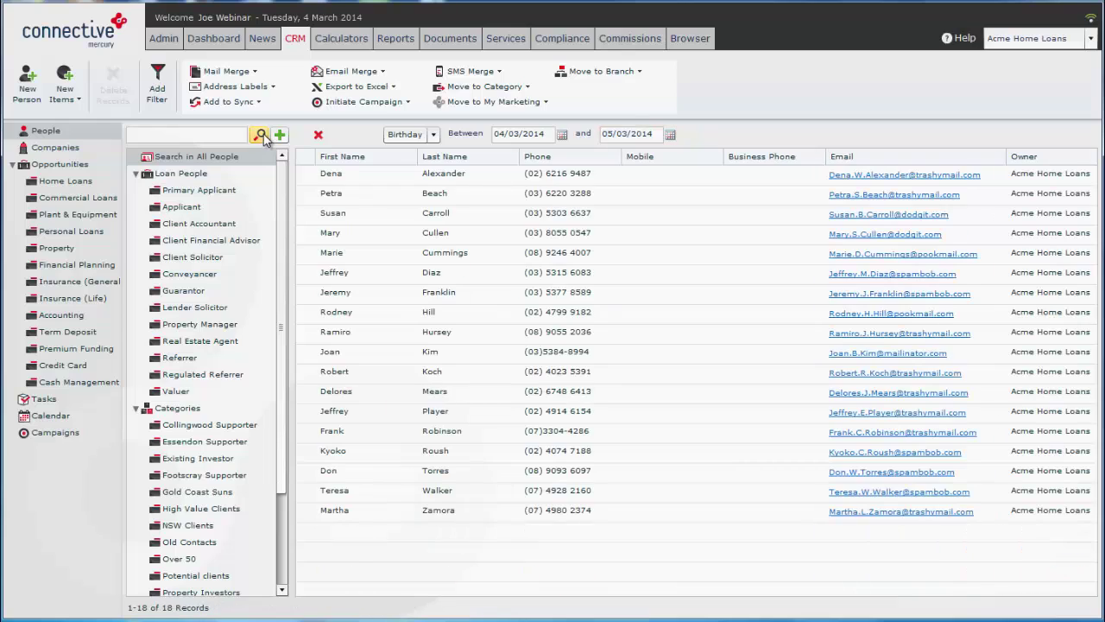
# Select the first client in the 18 filtered records and bring up the Mail Merge choices.
pyautogui.click(402, 172)
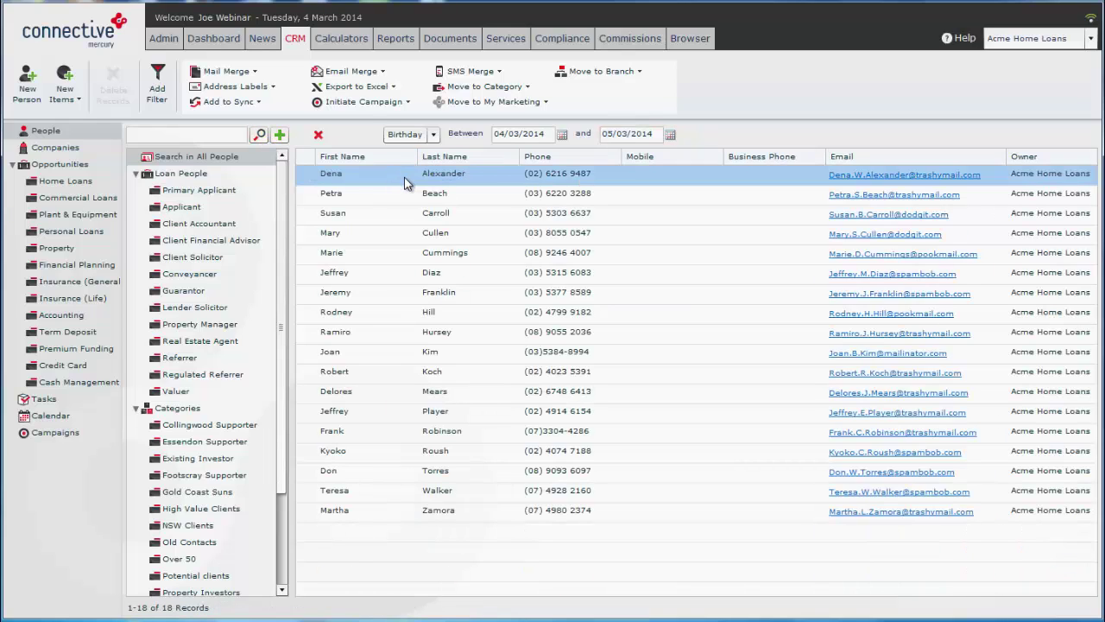
pyautogui.keyDown('ctrl'); pyautogui.click(512, 216); pyautogui.keyUp('ctrl')
pyautogui.keyDown('ctrl'); pyautogui.click(437, 205); pyautogui.keyUp('ctrl')
pyautogui.click(239, 74)
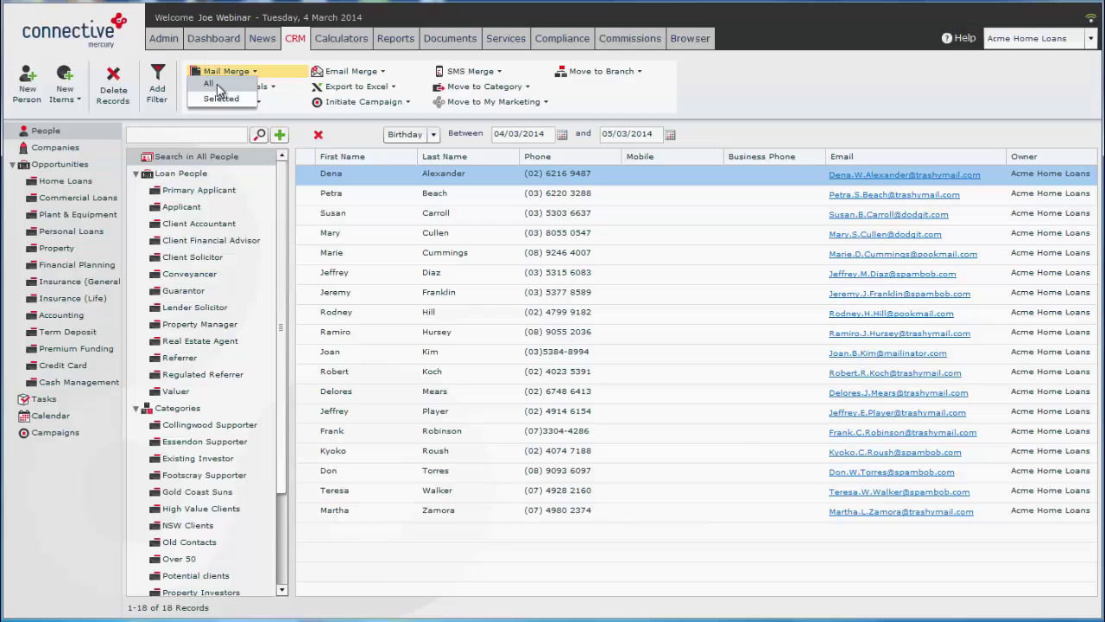
# Mail-merge Happy Birthday.doc for all 18 filtered clients and scroll through the preview.
pyautogui.click(217, 85)
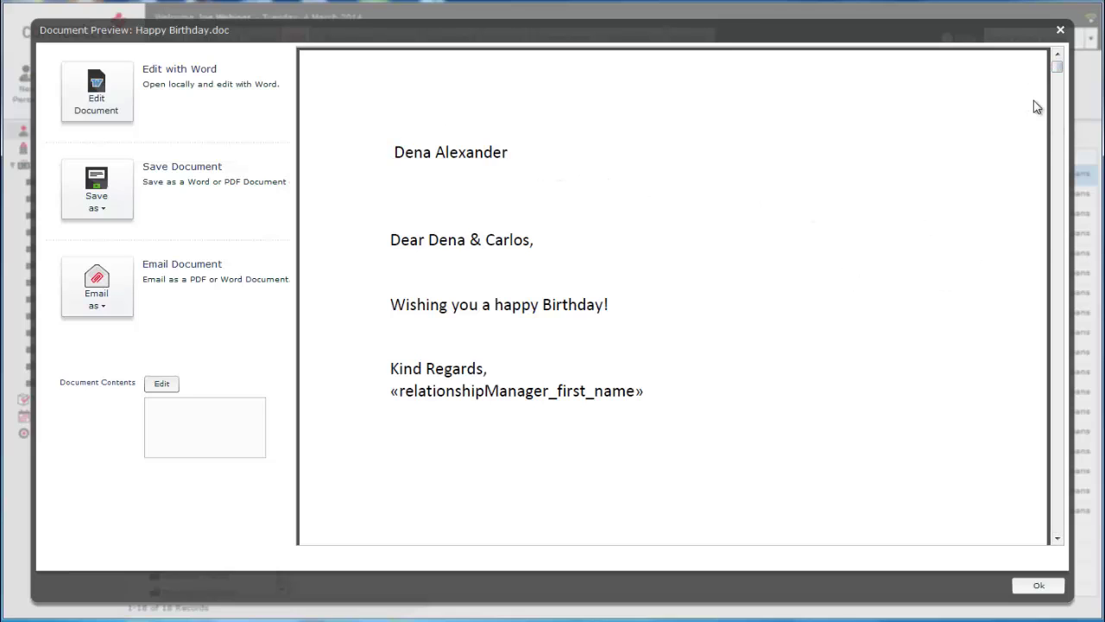
pyautogui.moveTo(1059, 65); pyautogui.dragTo(1062, 241)
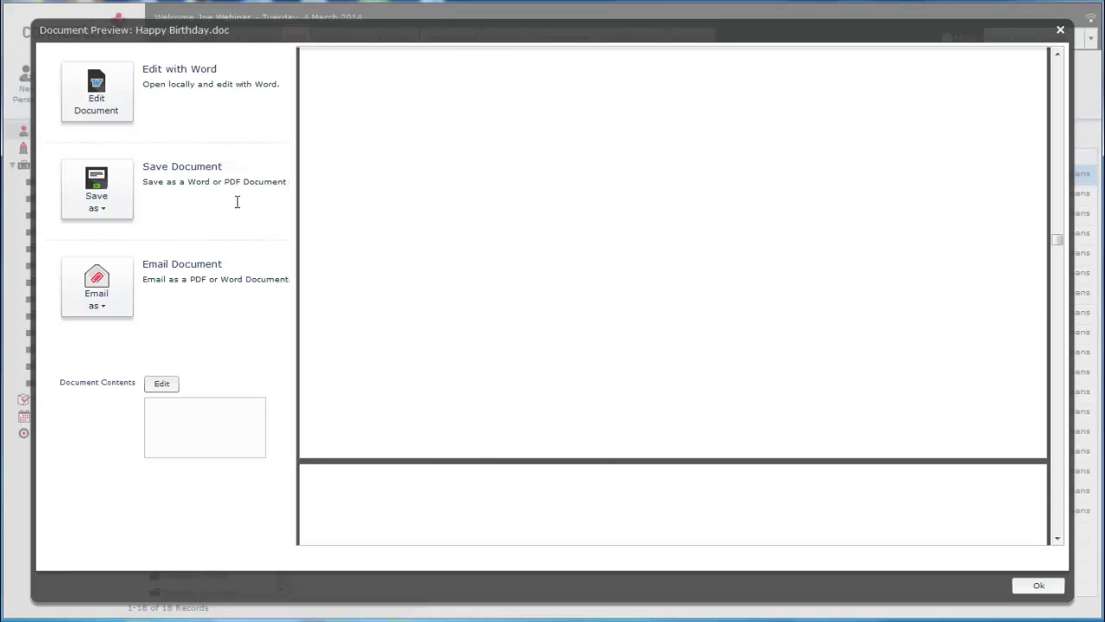
# Check the merged letter and its file info in Word, then close Word and the Mercury preview.
pyautogui.click(95, 97)
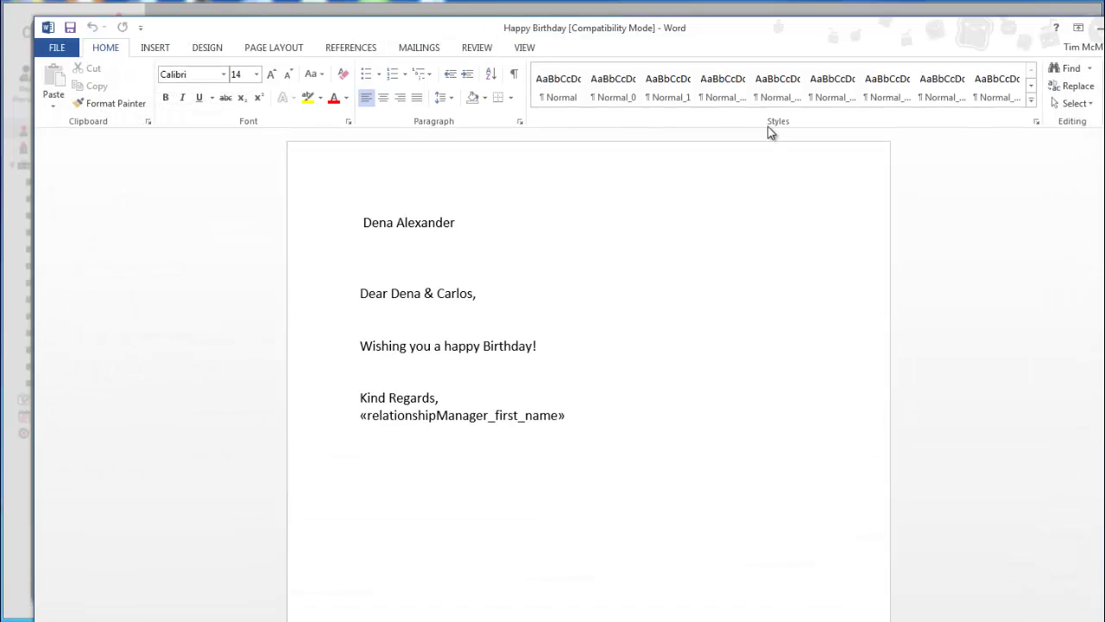
pyautogui.click(62, 47)
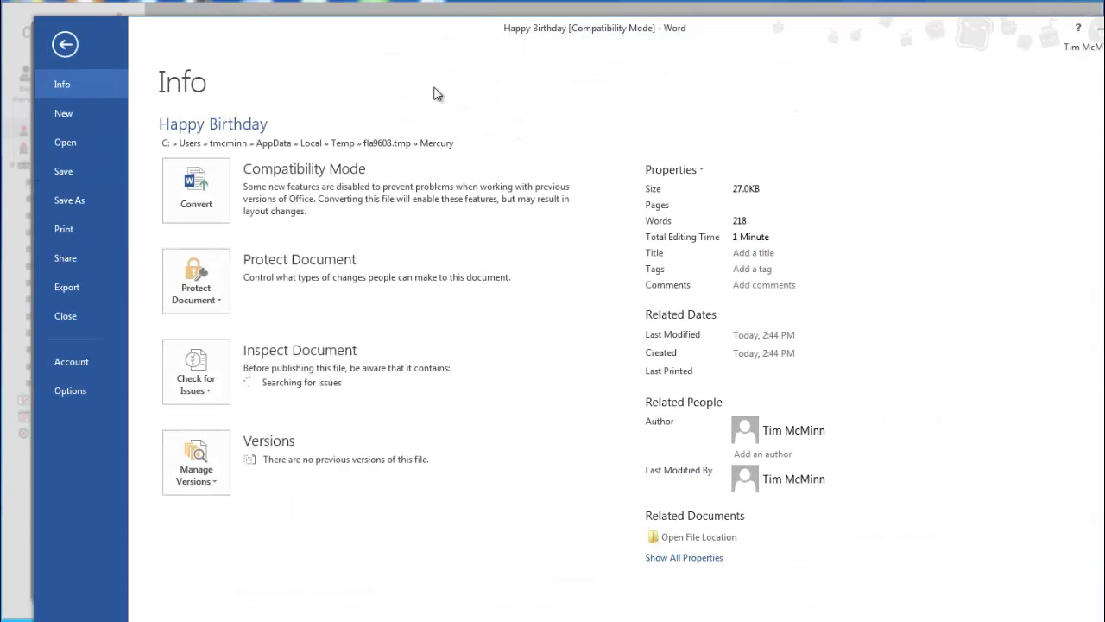
pyautogui.click(65, 45)
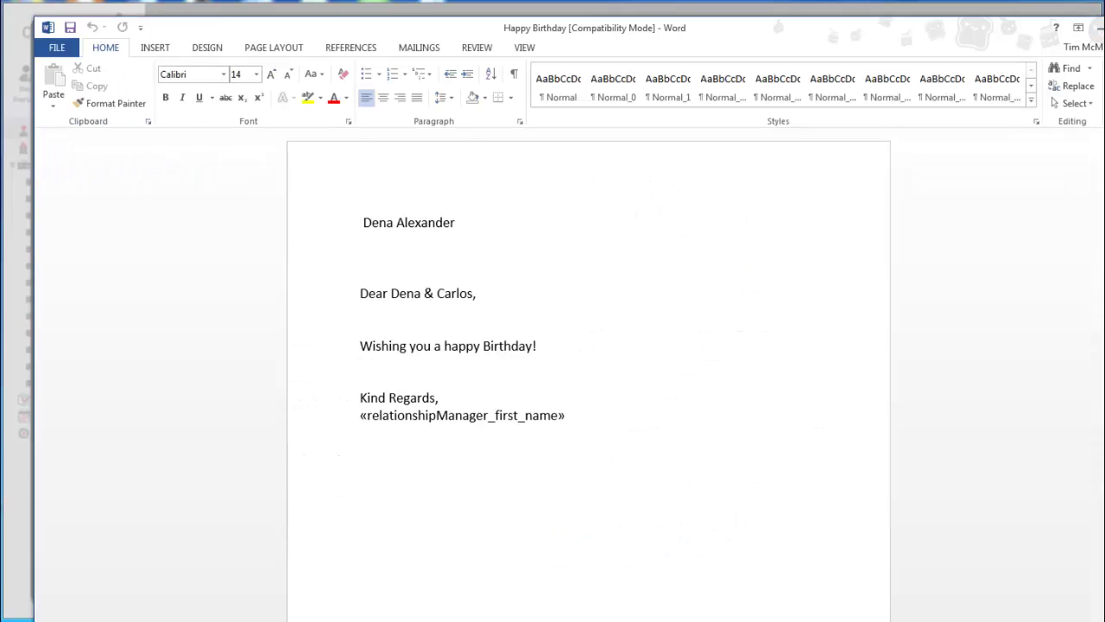
pyautogui.hotkey('alt', 'F4')
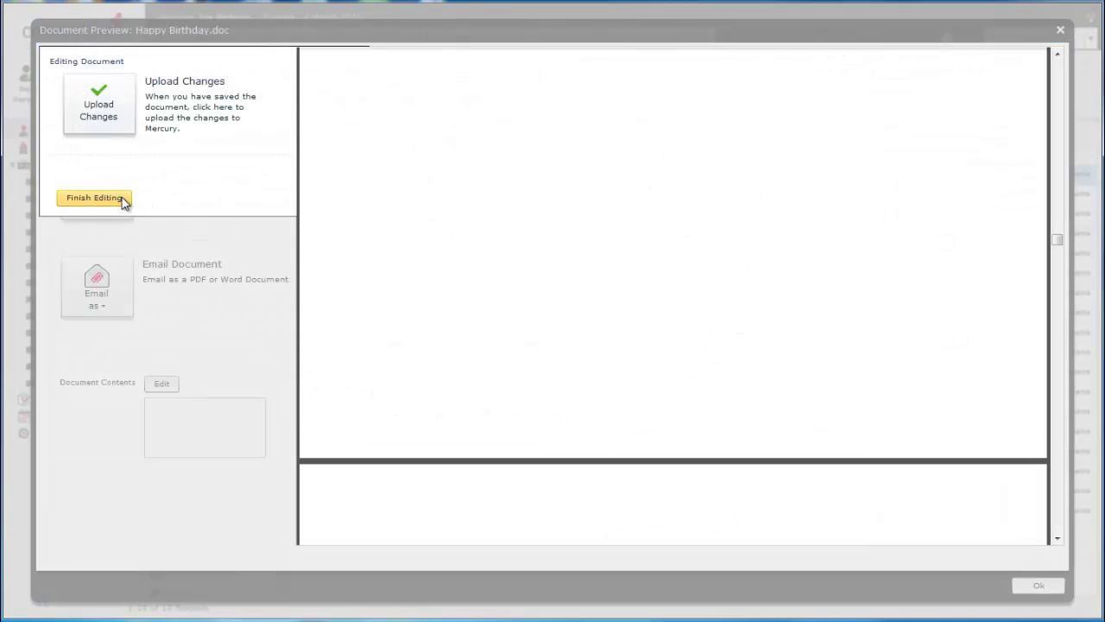
pyautogui.click(122, 202)
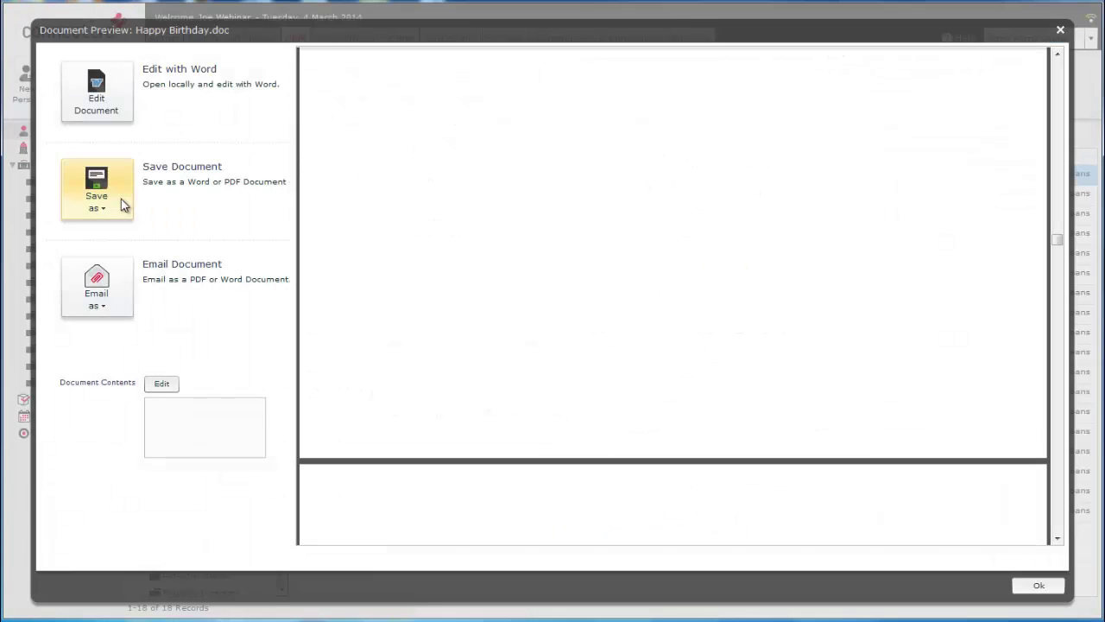
pyautogui.click(1059, 30)
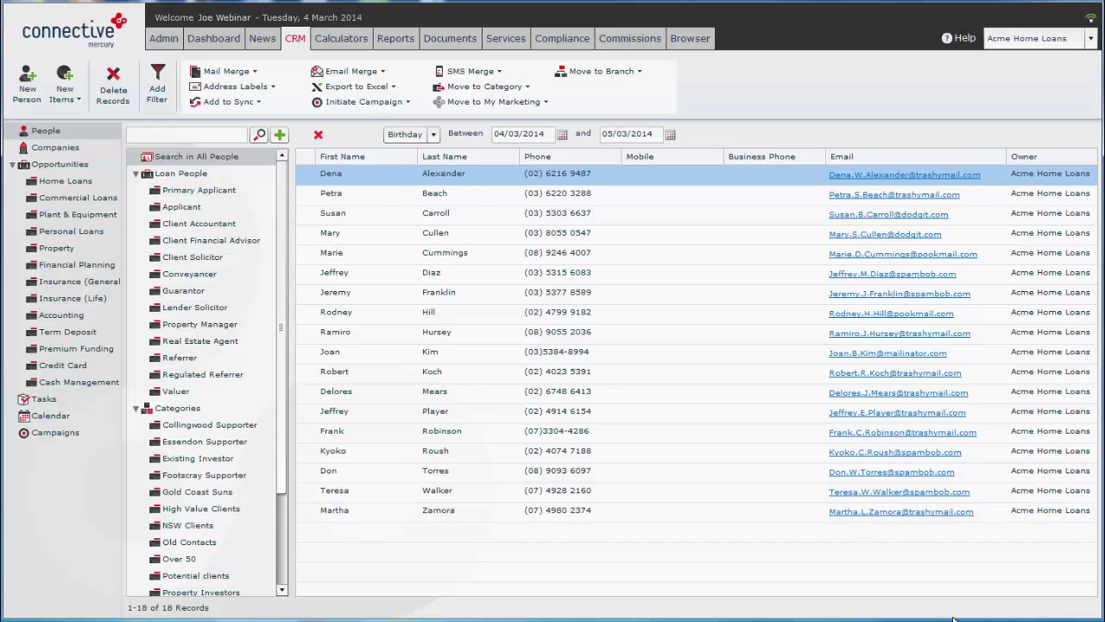
# Open the first client's record and preview Happy Birthday.doc among its attachments.
pyautogui.doubleClick(438, 179)
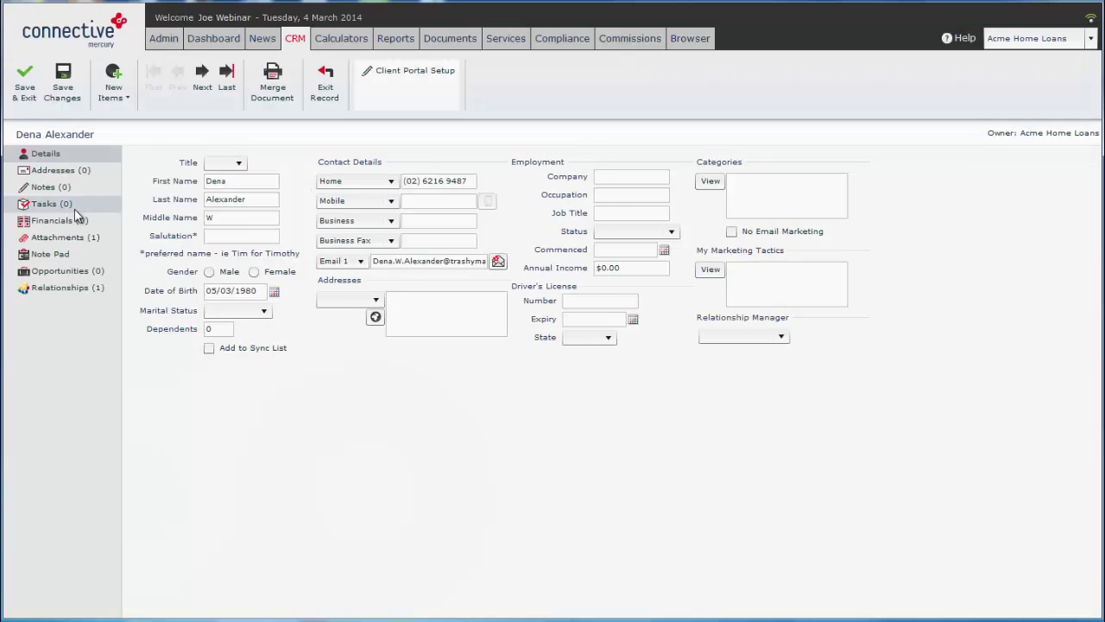
pyautogui.click(88, 243)
pyautogui.click(231, 221)
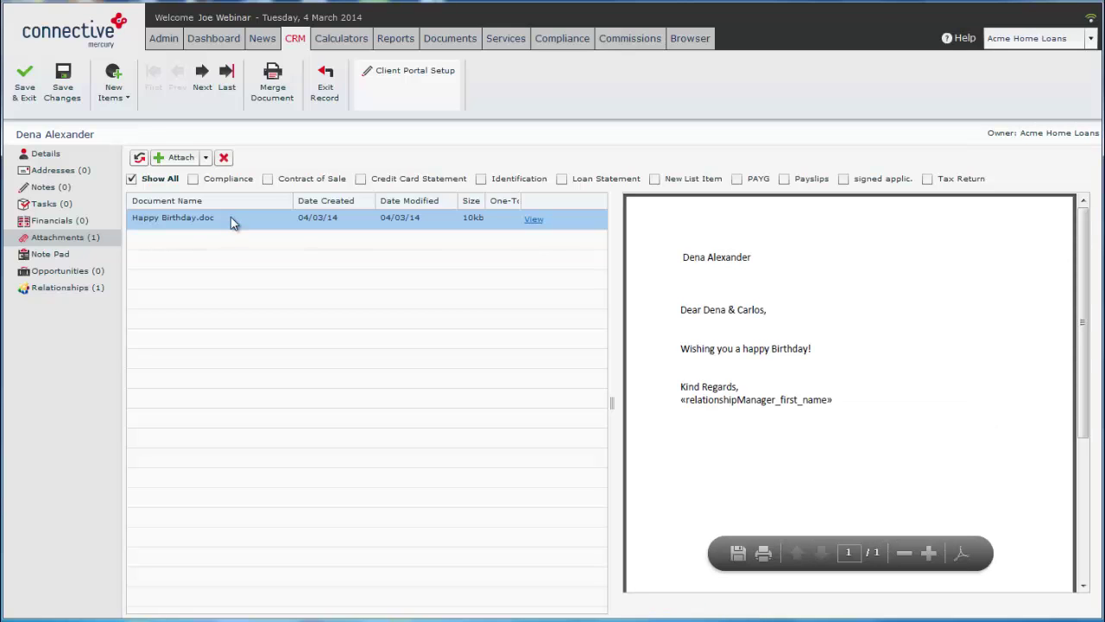
# Duplicate the Happy Birthday template as Happy Birthday - Copy and preview it.
pyautogui.click(458, 43)
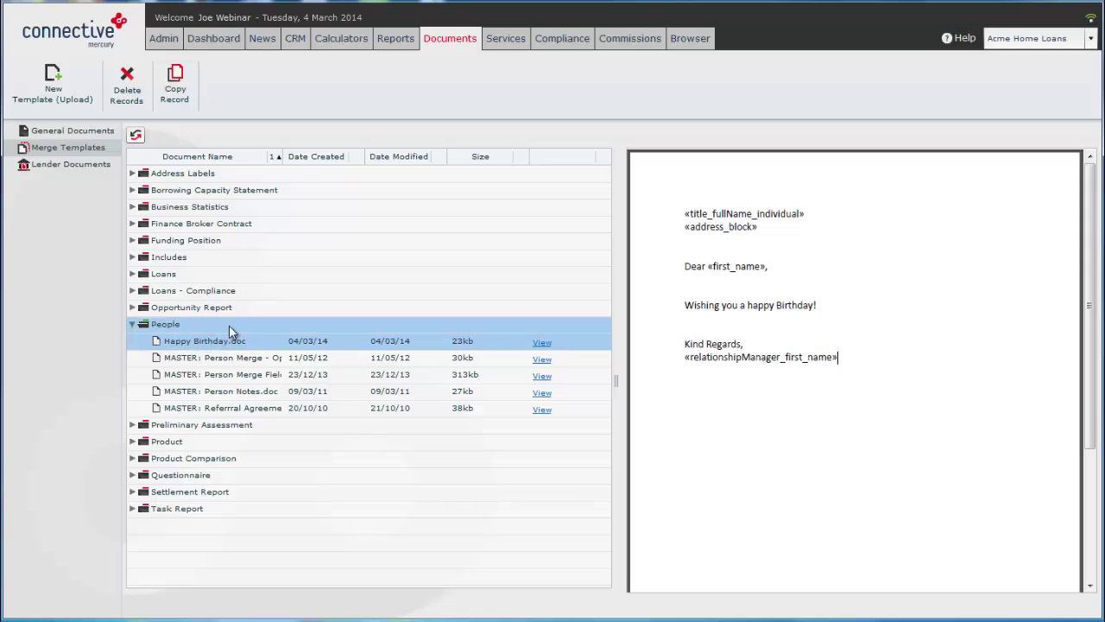
pyautogui.click(175, 85)
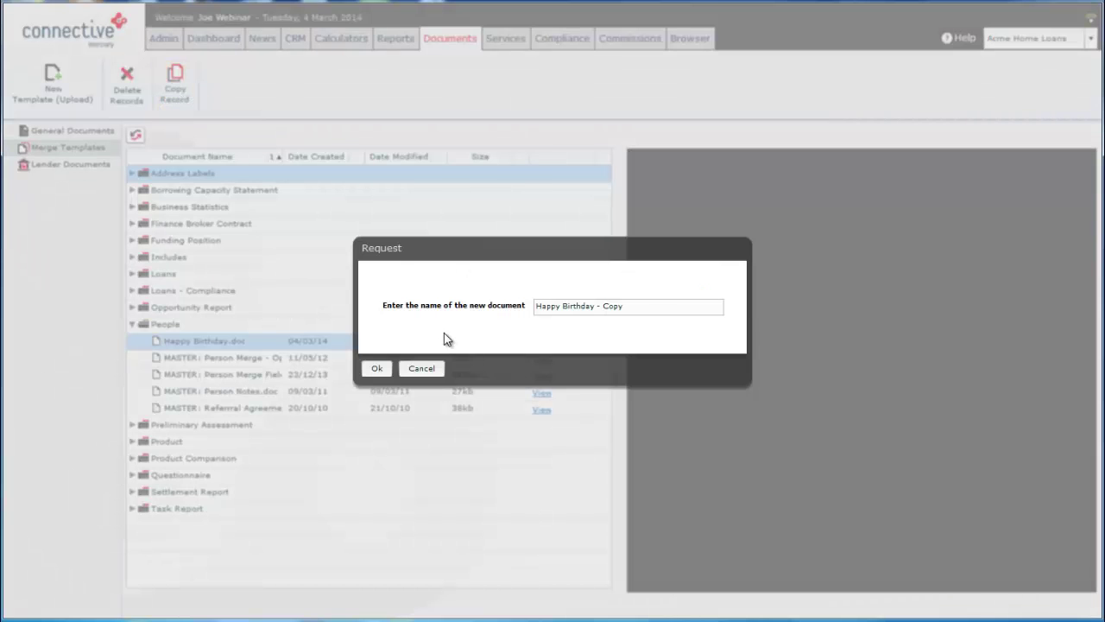
pyautogui.click(380, 368)
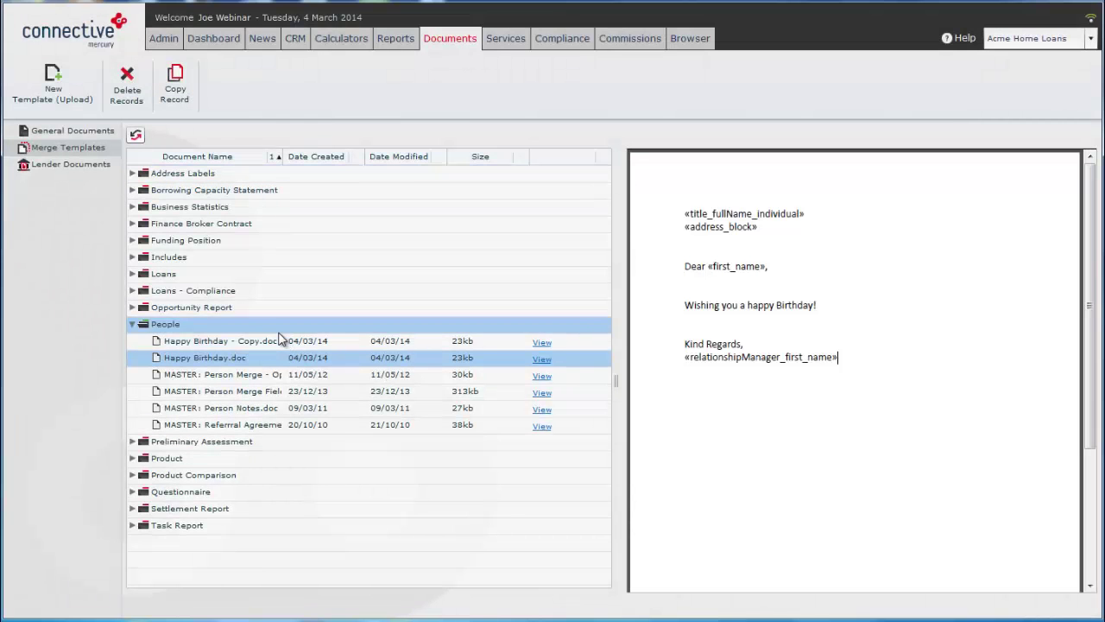
pyautogui.click(208, 340)
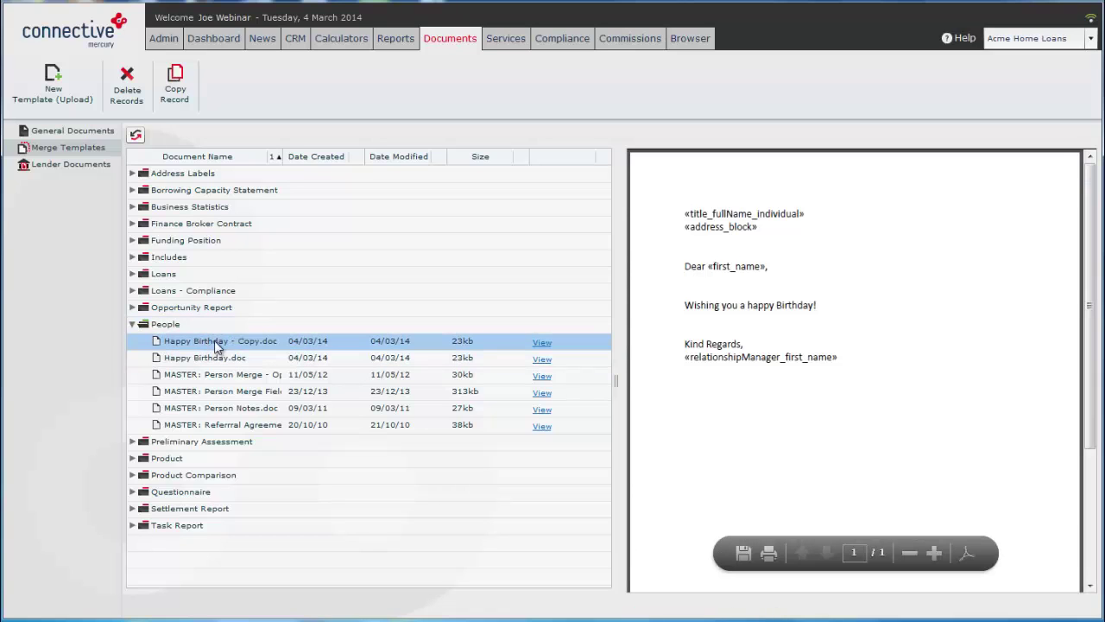
# Save and close the client record, then start a selected-client merge with Happy Birthday.doc and close the chooser.
pyautogui.click(295, 38)
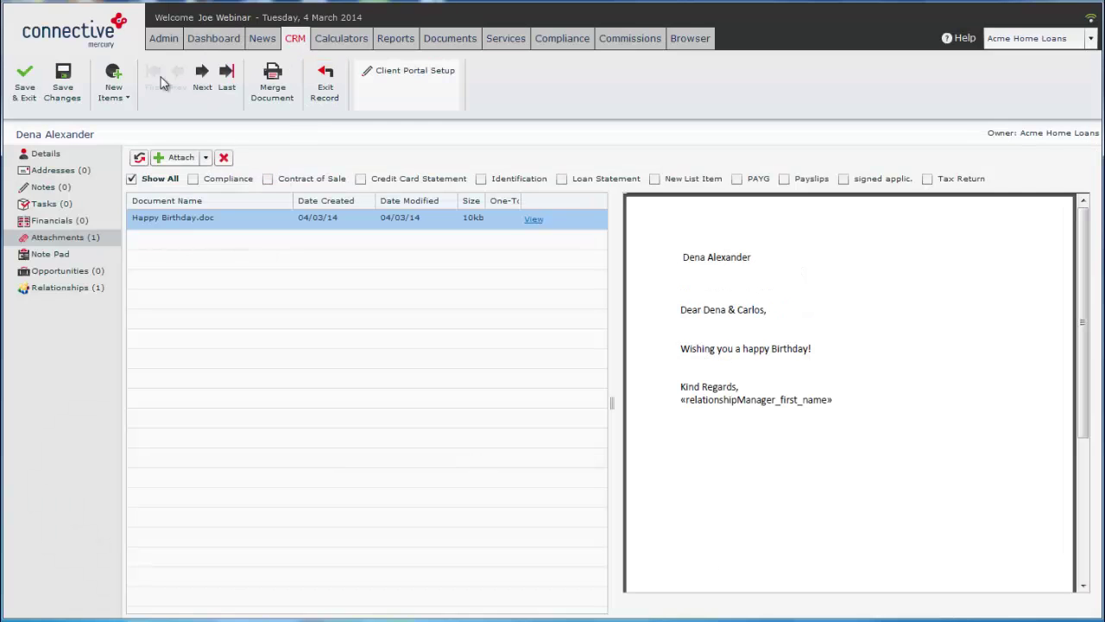
pyautogui.click(31, 93)
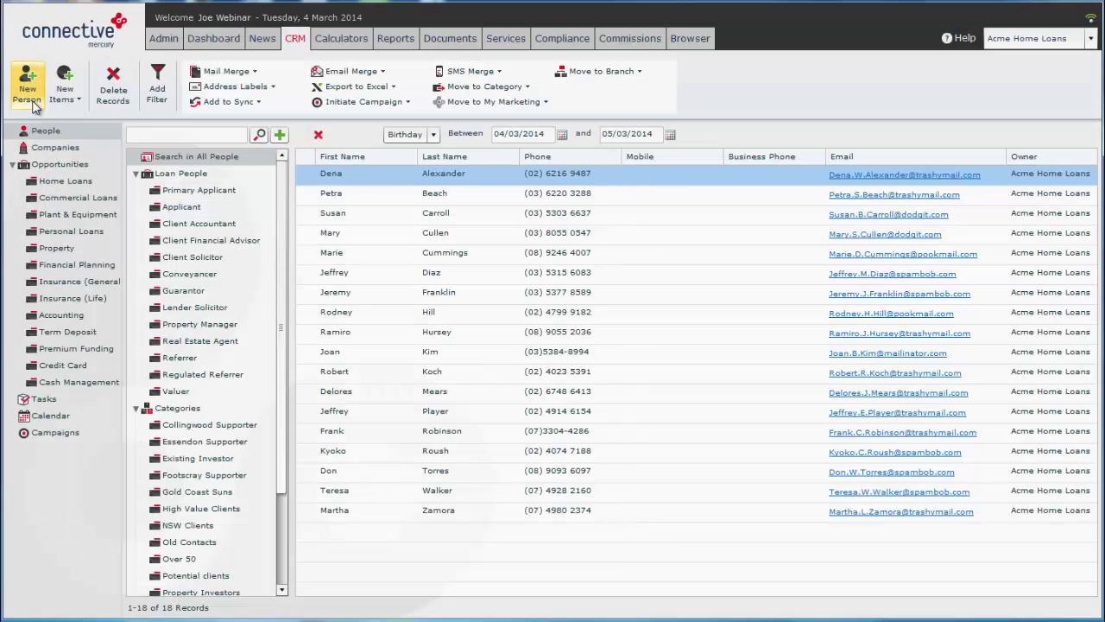
pyautogui.click(227, 71)
pyautogui.click(225, 99)
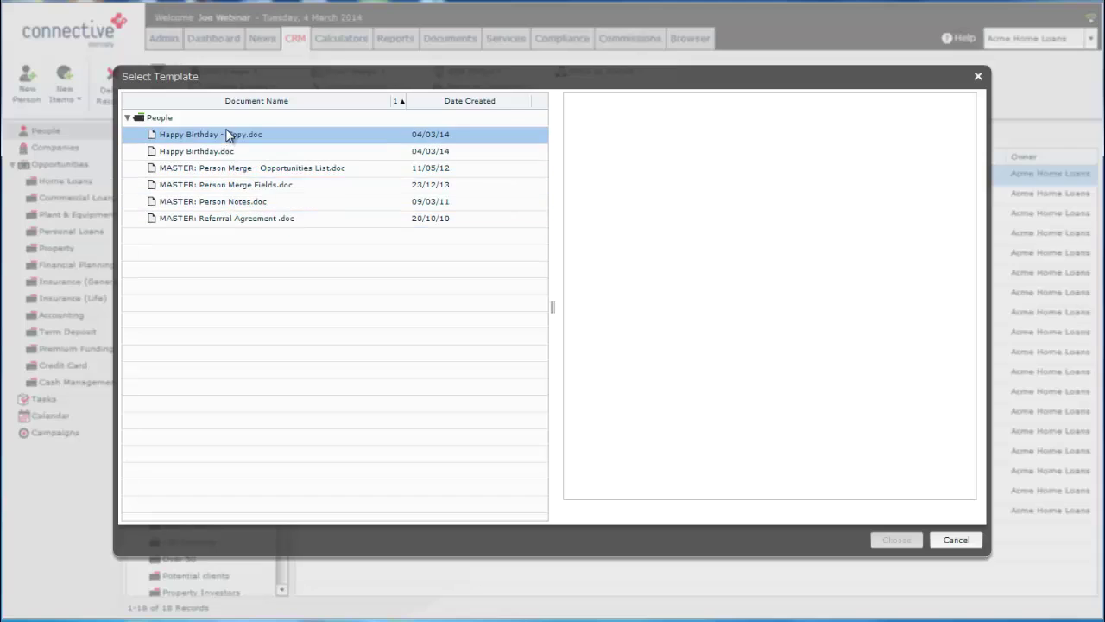
pyautogui.click(216, 153)
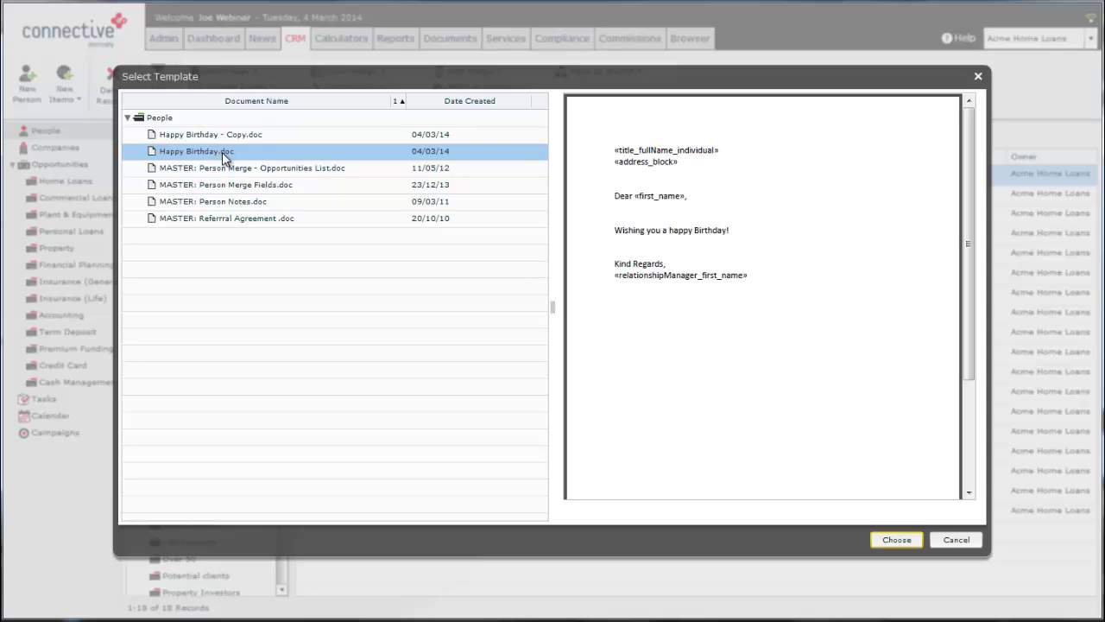
pyautogui.click(897, 540)
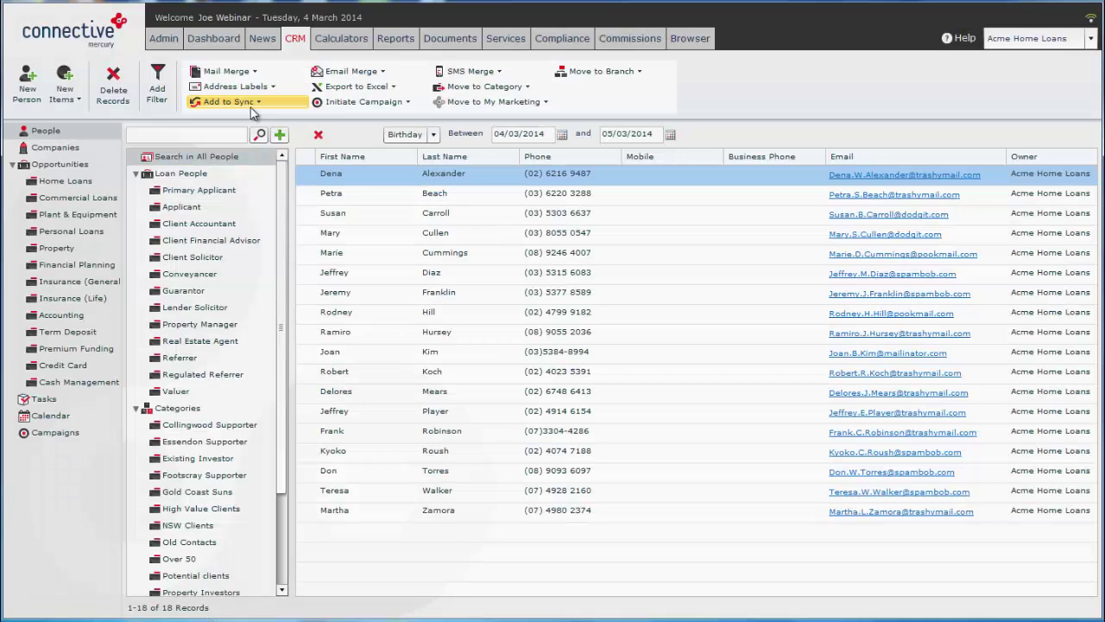
# Select the lodged home loan opportunity and start a merge for the selected record.
pyautogui.click(54, 179)
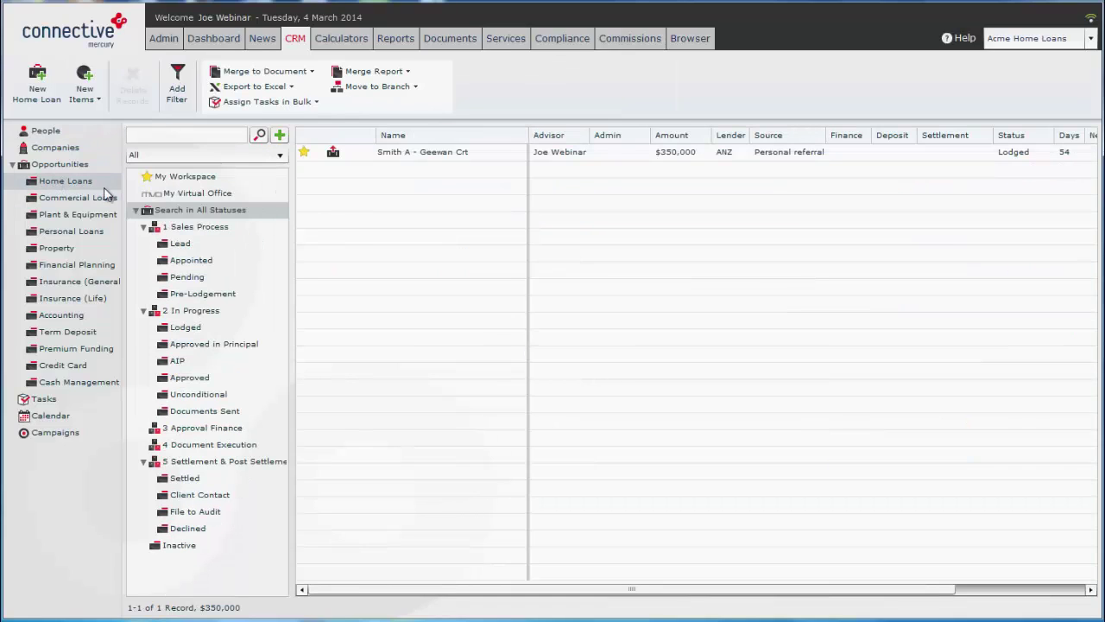
pyautogui.click(402, 156)
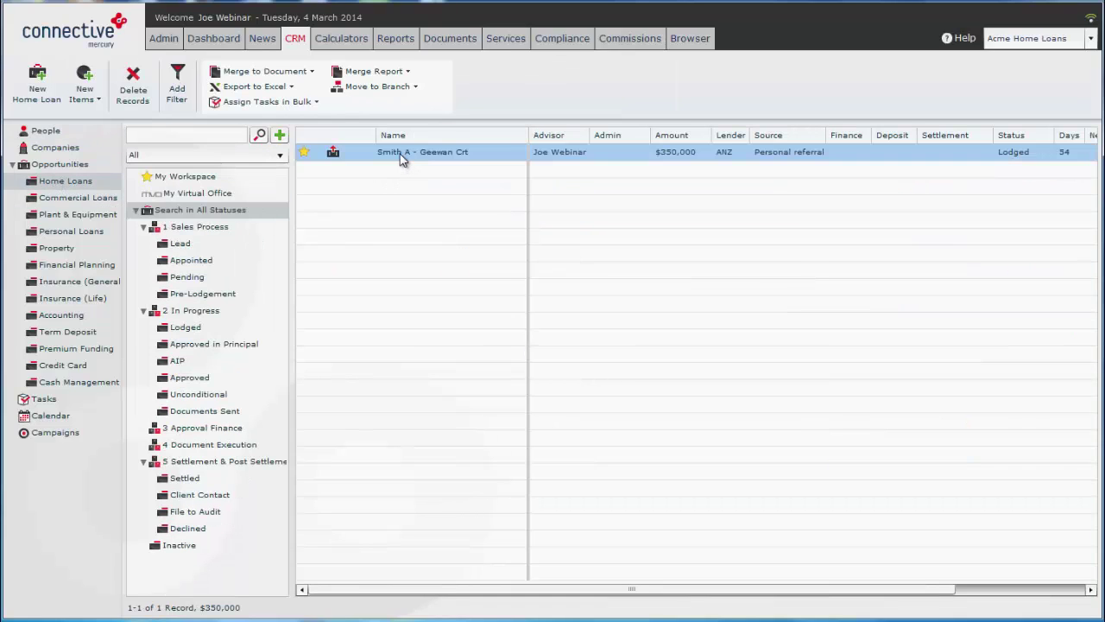
pyautogui.click(279, 76)
pyautogui.click(253, 101)
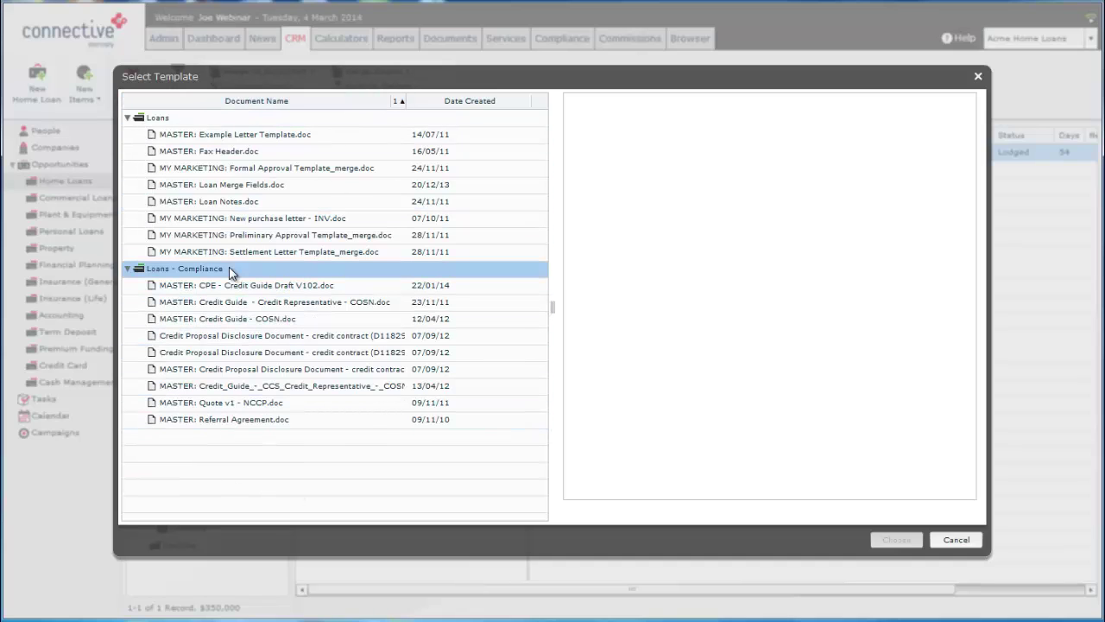
# Merge it with the MASTER: Credit Guide - Credit Representative - COSN.doc template from the Loans group.
pyautogui.click(191, 277)
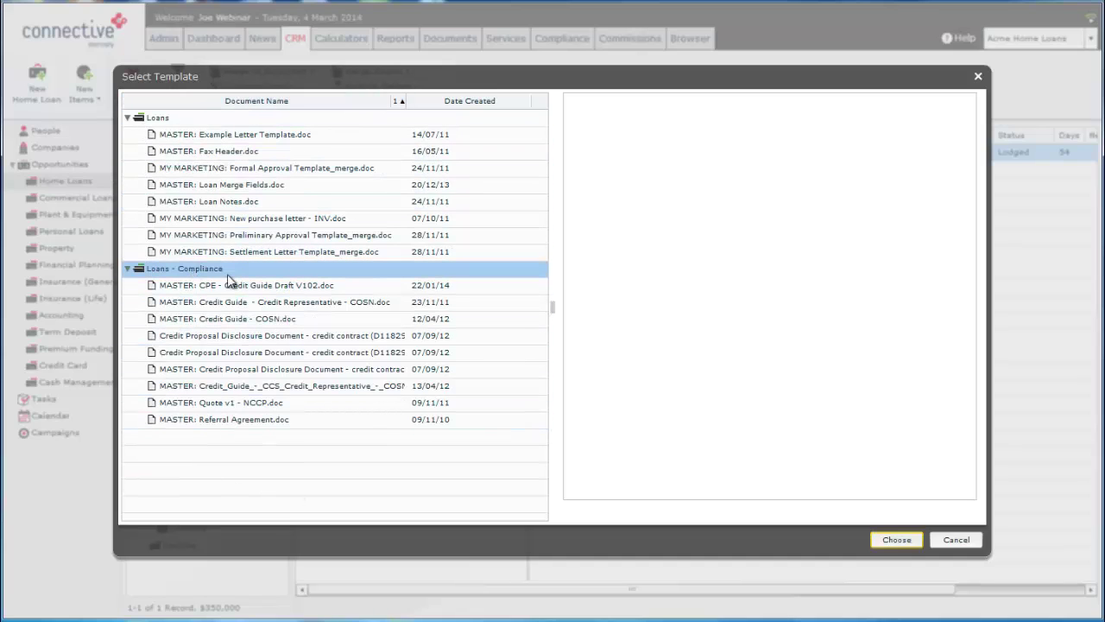
pyautogui.click(164, 121)
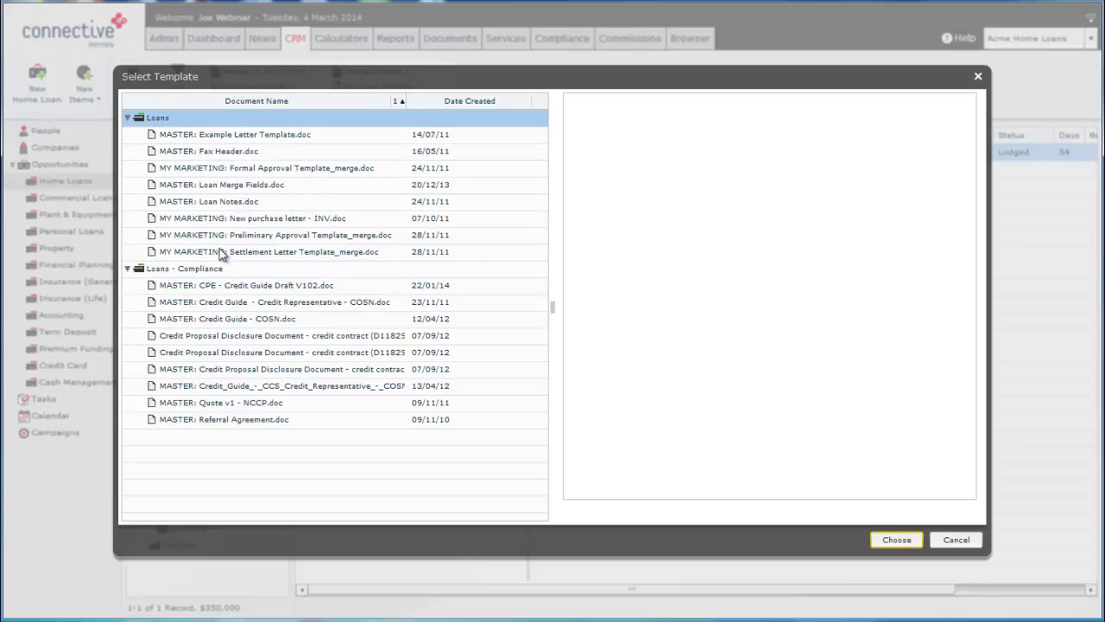
pyautogui.click(217, 153)
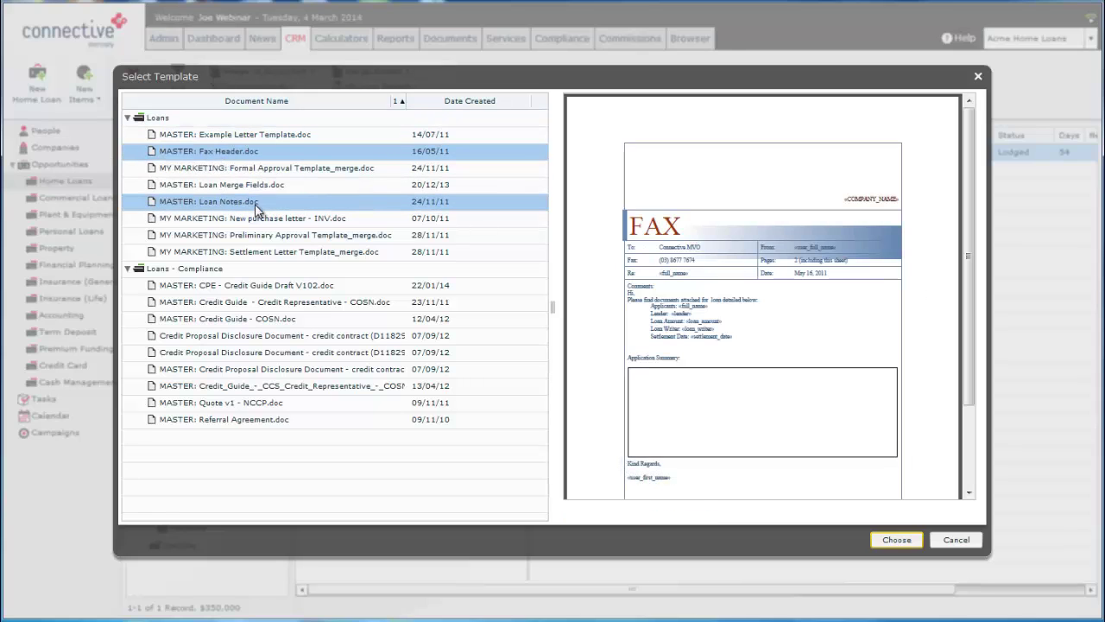
pyautogui.click(268, 307)
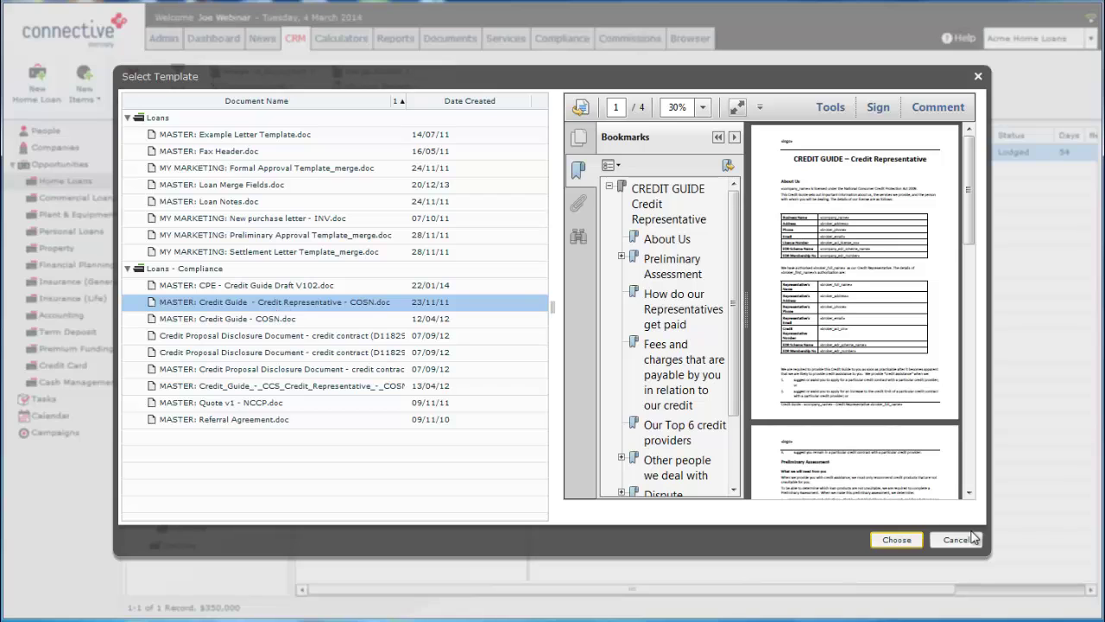
pyautogui.click(898, 540)
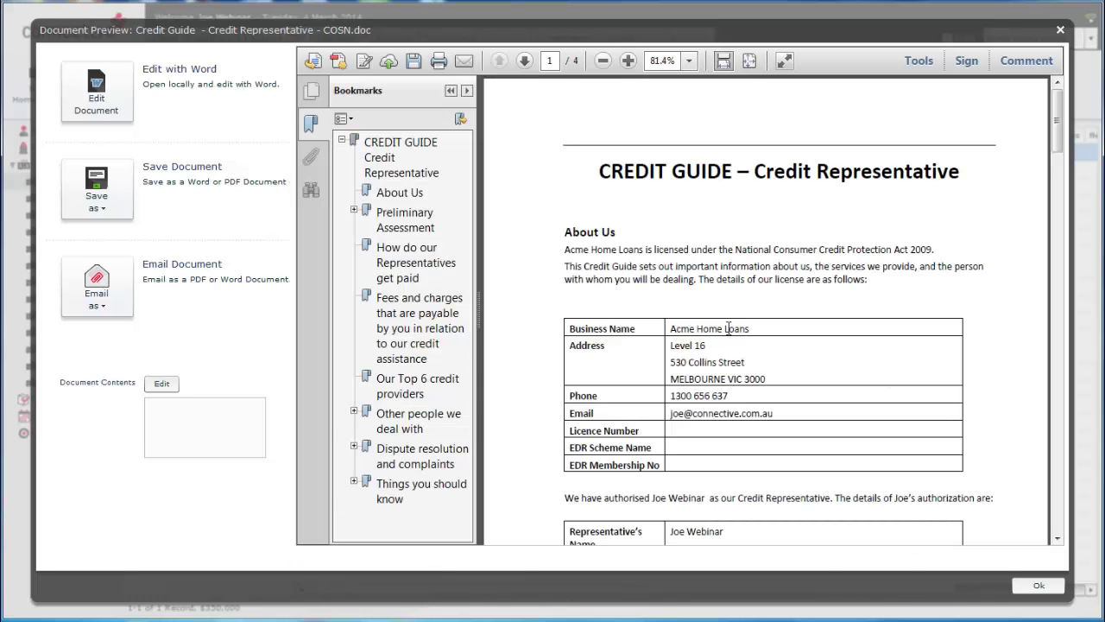
# Close the preview, confirm the Credit Guide in the home loan's attachments, and return to the Dashboard.
pyautogui.click(1039, 585)
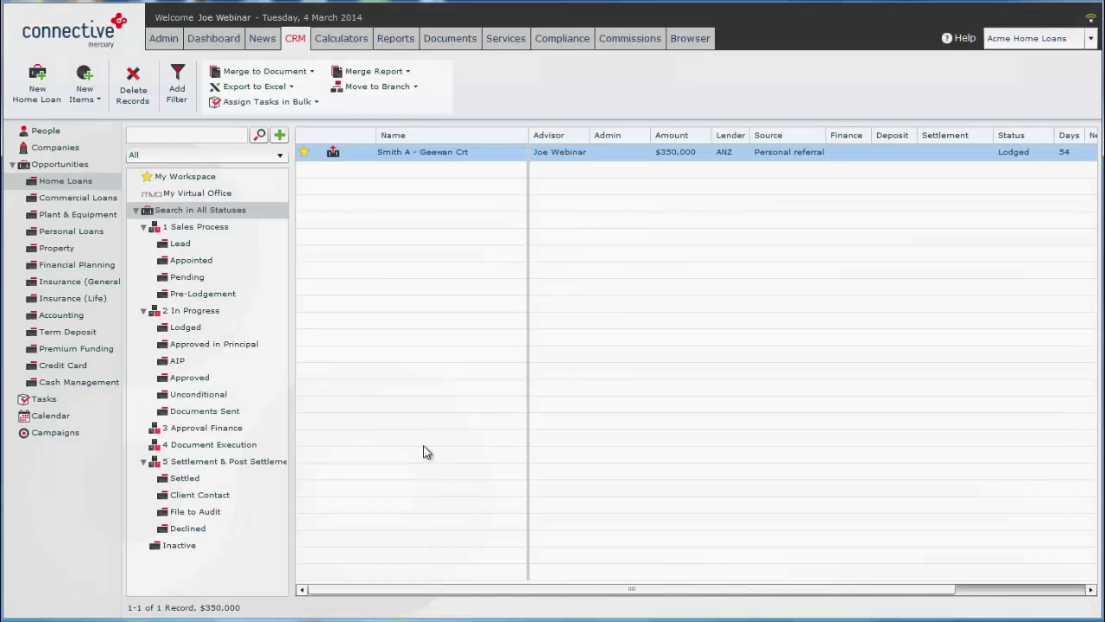
pyautogui.doubleClick(417, 168)
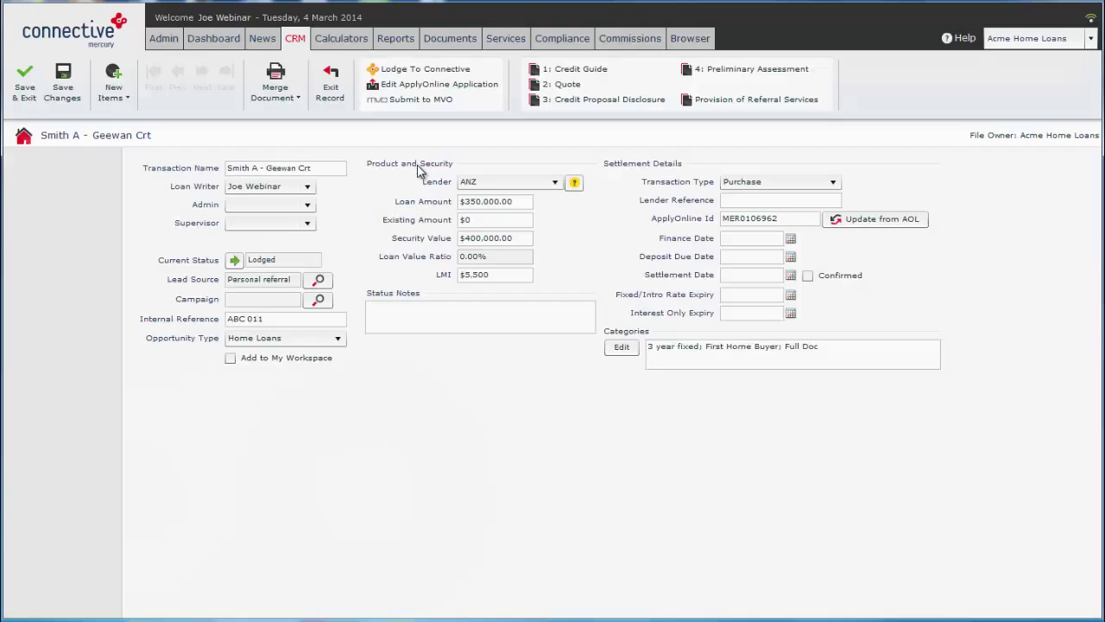
pyautogui.click(54, 222)
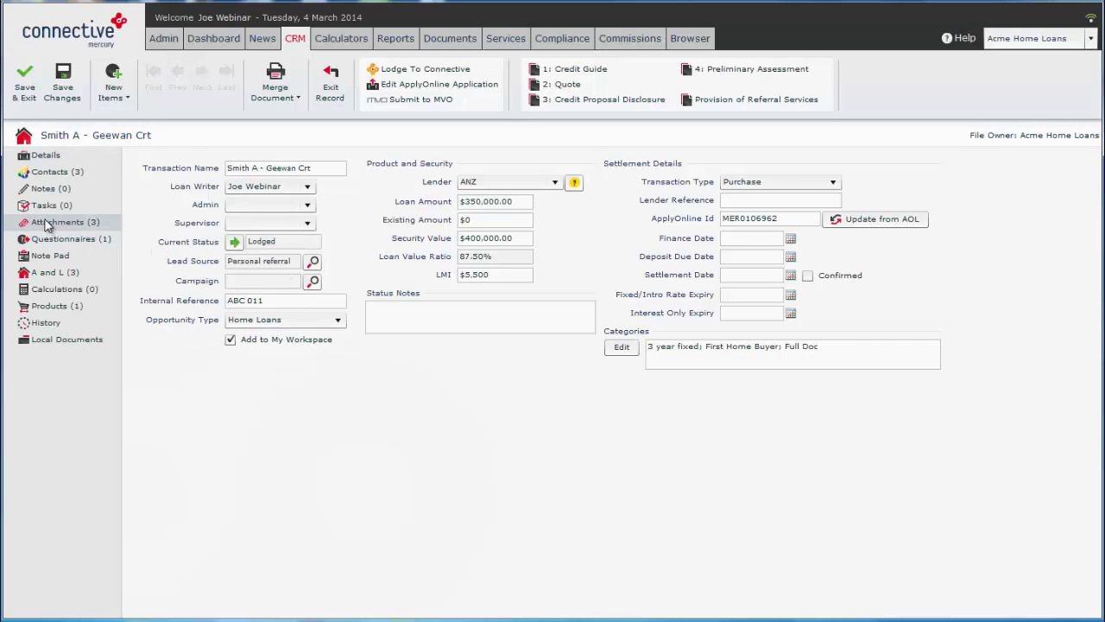
pyautogui.click(199, 223)
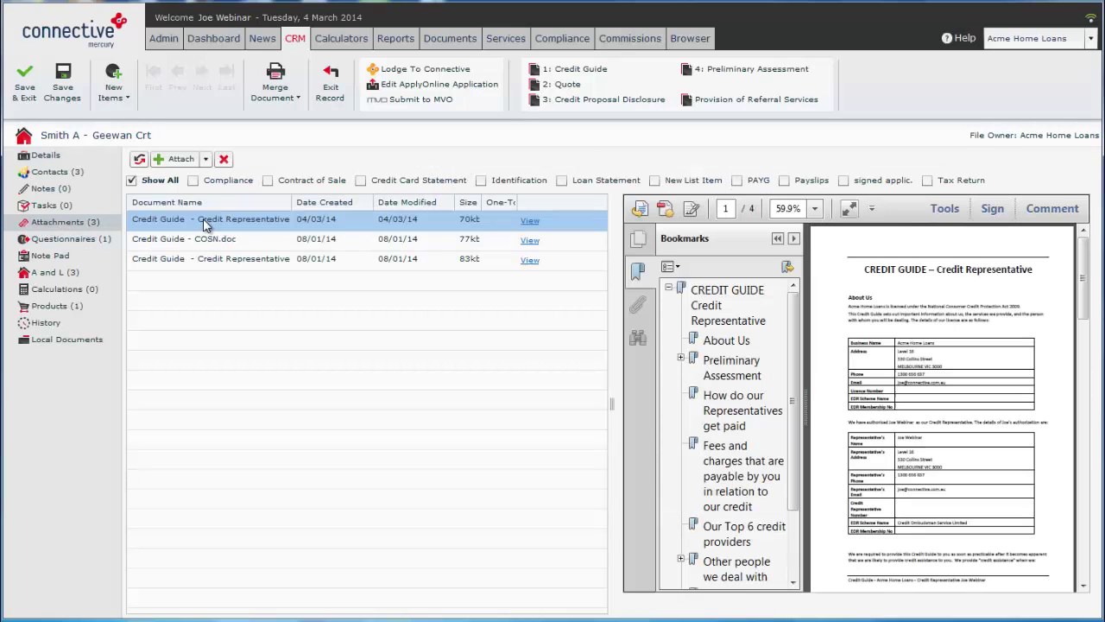
pyautogui.click(234, 38)
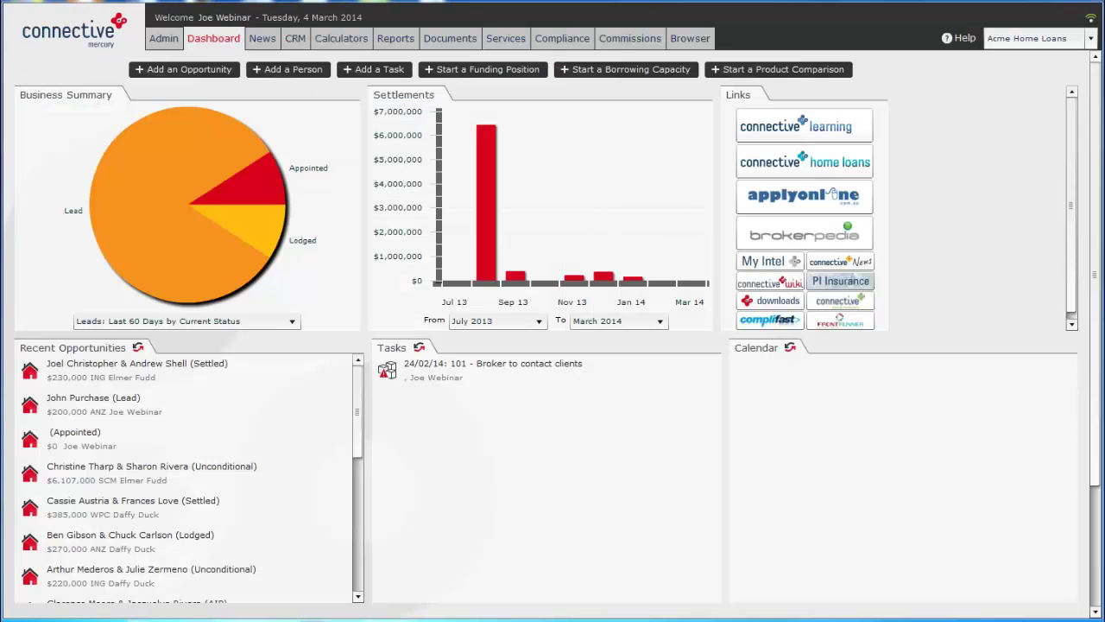